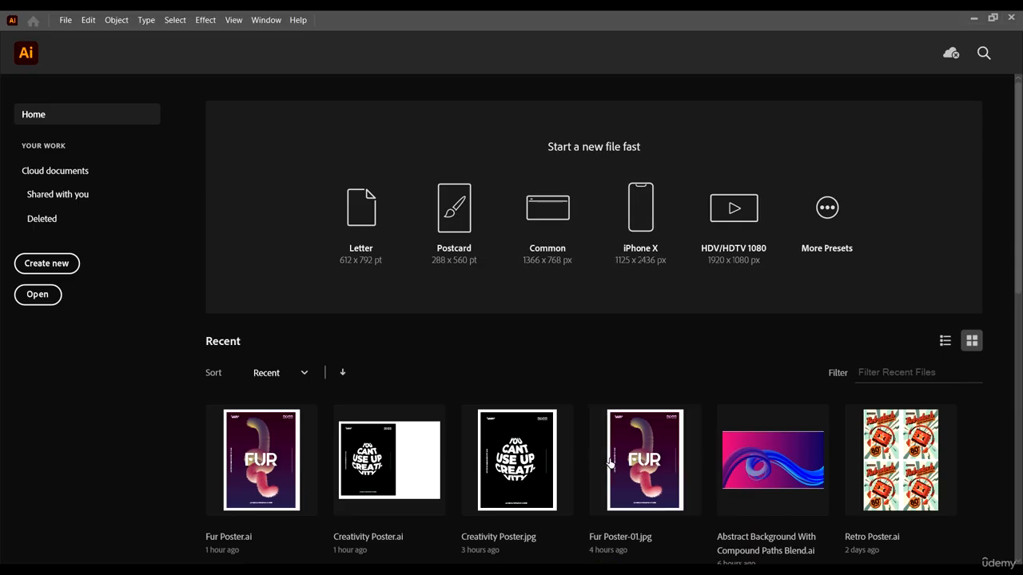
Step: Open Fur Poster.ai from the 7 SHAPE BLENDING AND EFFECTS folder
scroll(688, 398, down, 5)
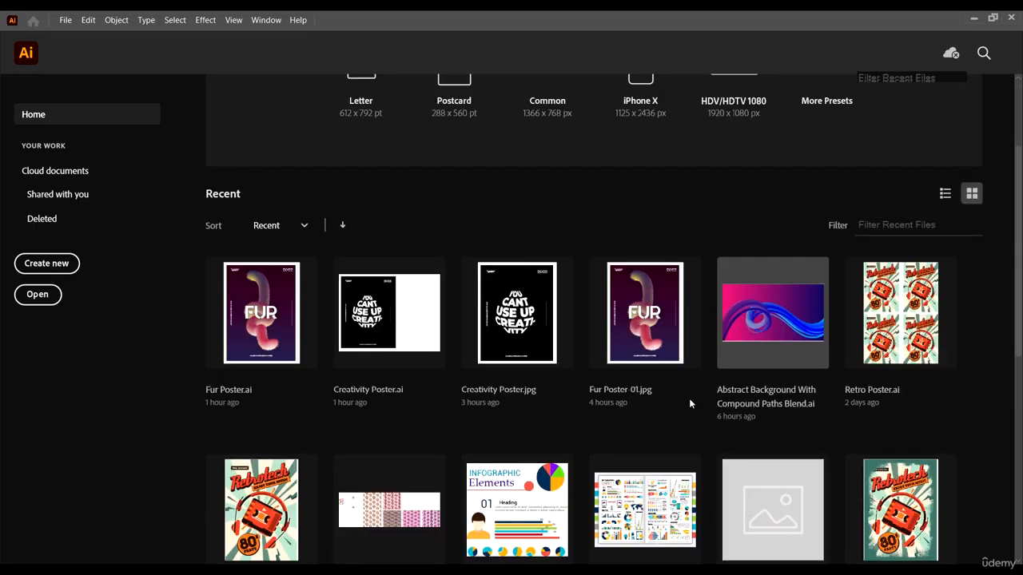
scroll(554, 338, up, 5)
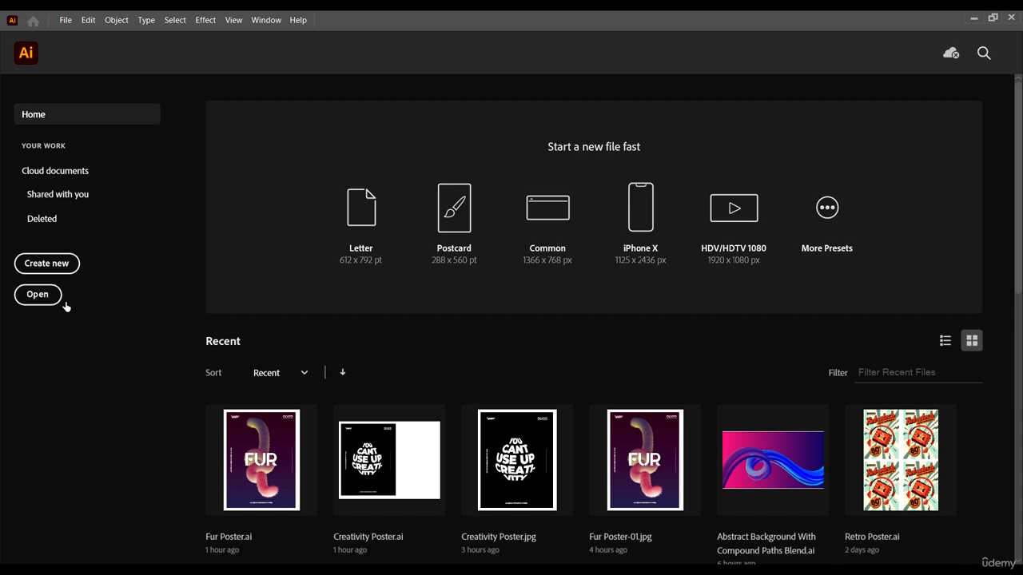
click(38, 295)
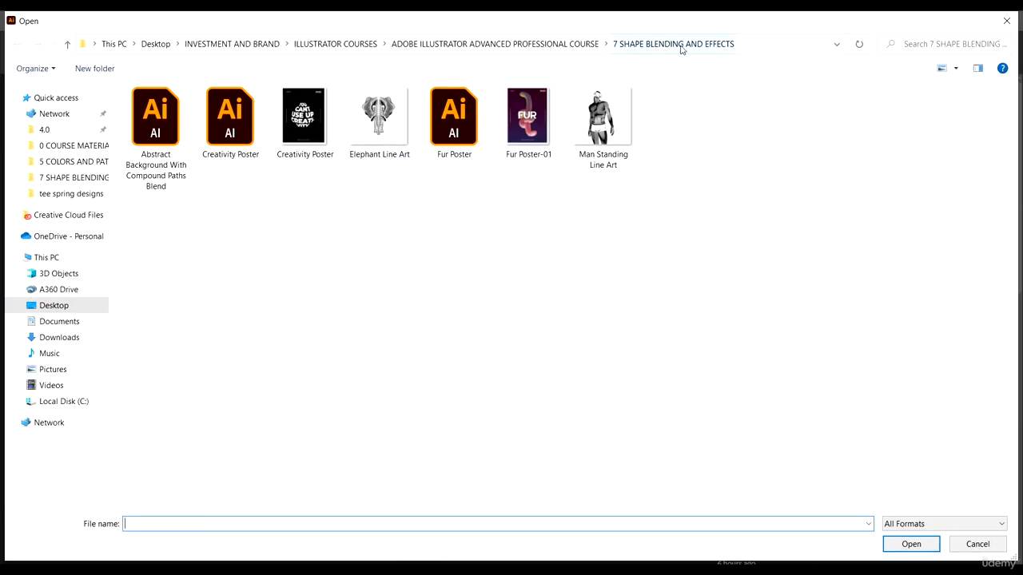
click(784, 187)
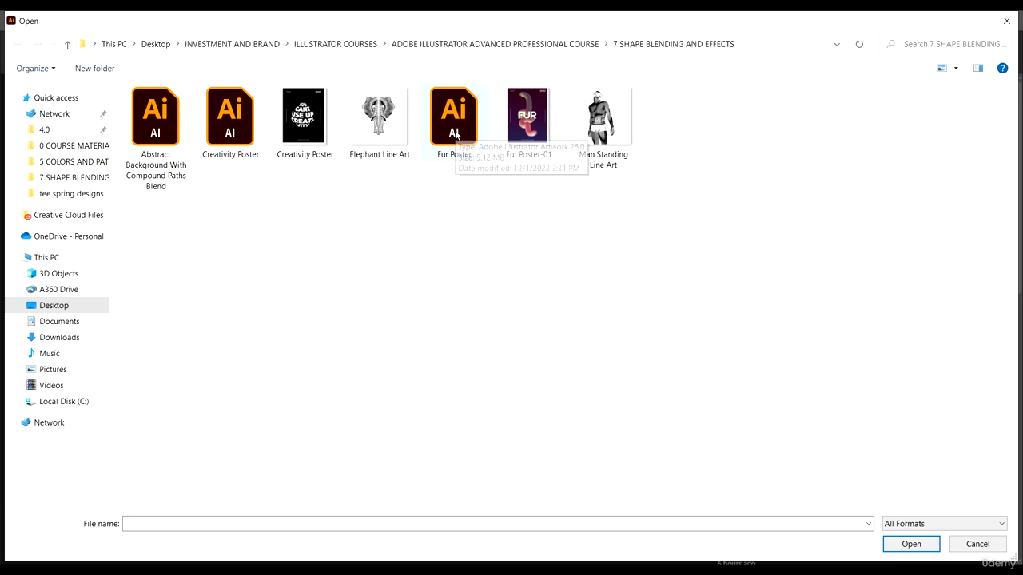
double_click(453, 116)
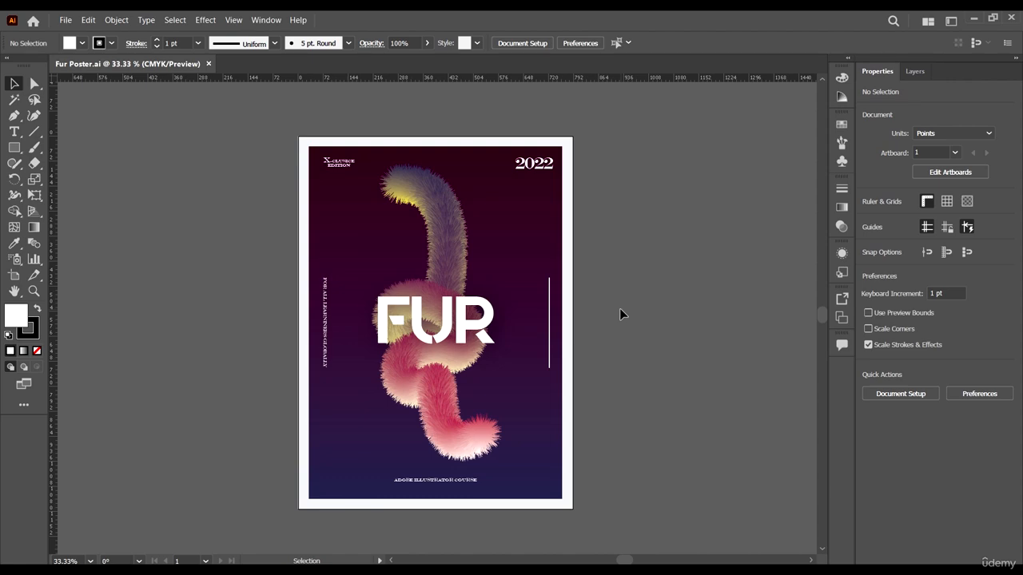
Step: Duplicate the poster artboard together with its artwork, placing the copy to the right of the original
scroll(449, 190, up, 2)
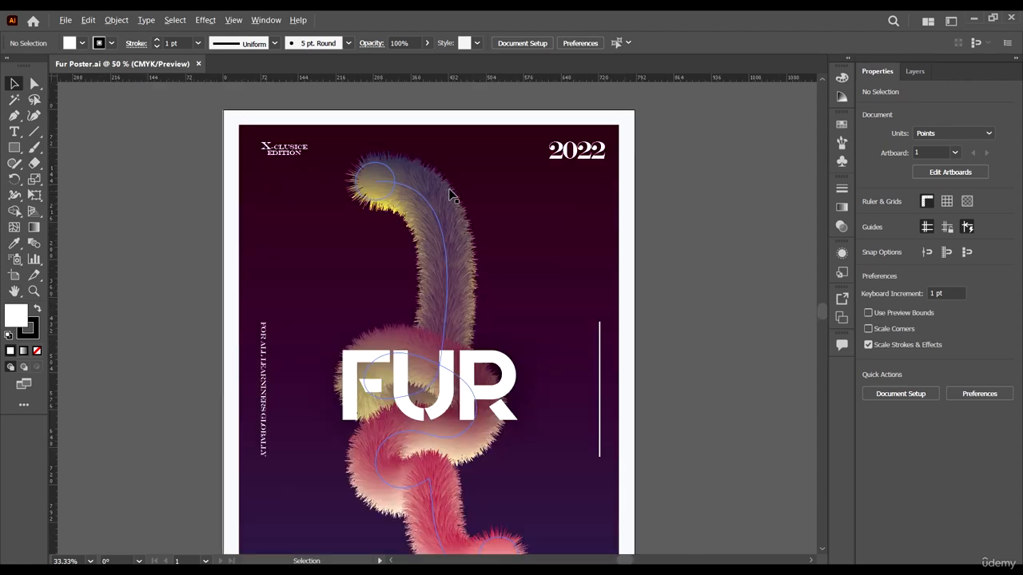
scroll(408, 226, up, 2)
scroll(496, 295, down, 5)
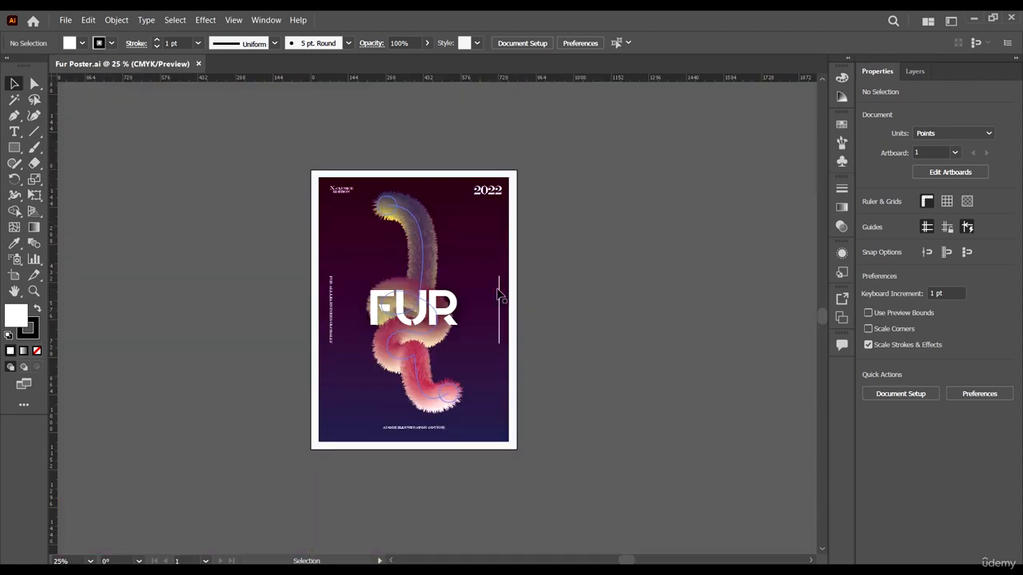
scroll(520, 309, up, 1)
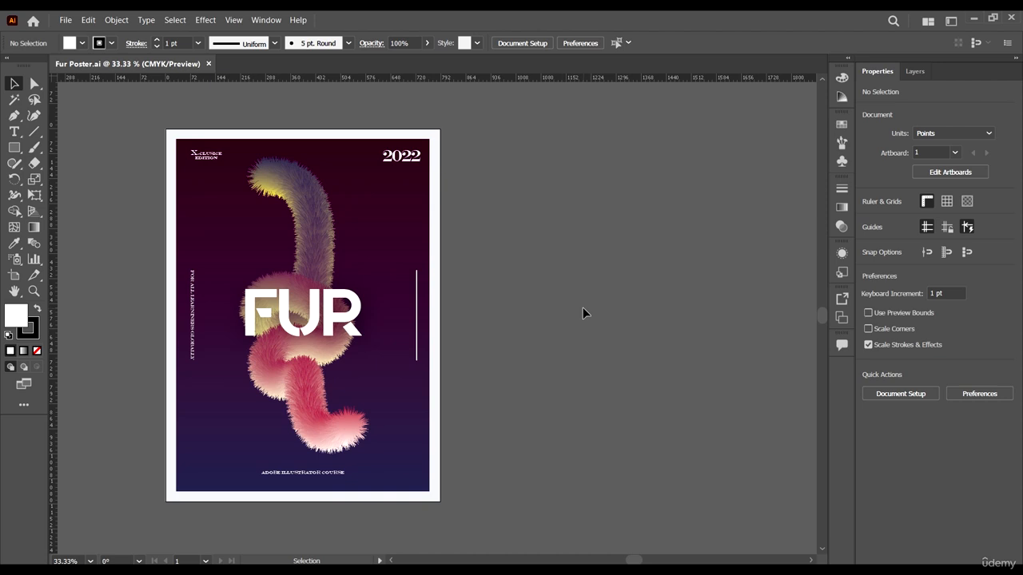
click(14, 275)
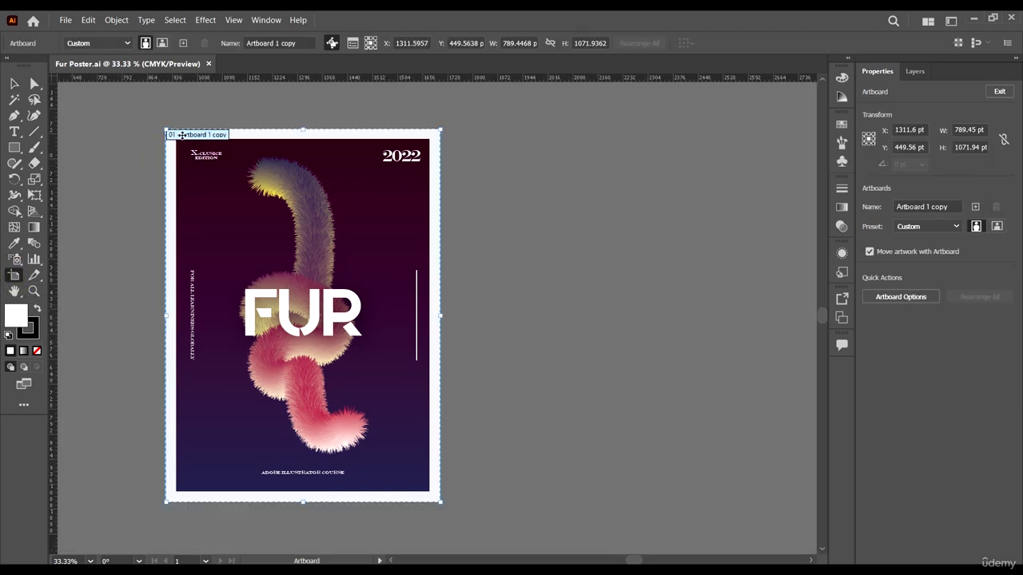
drag(183, 137, 531, 179)
Step: Delete all the artwork on the duplicated artboard
drag(439, 116, 770, 545)
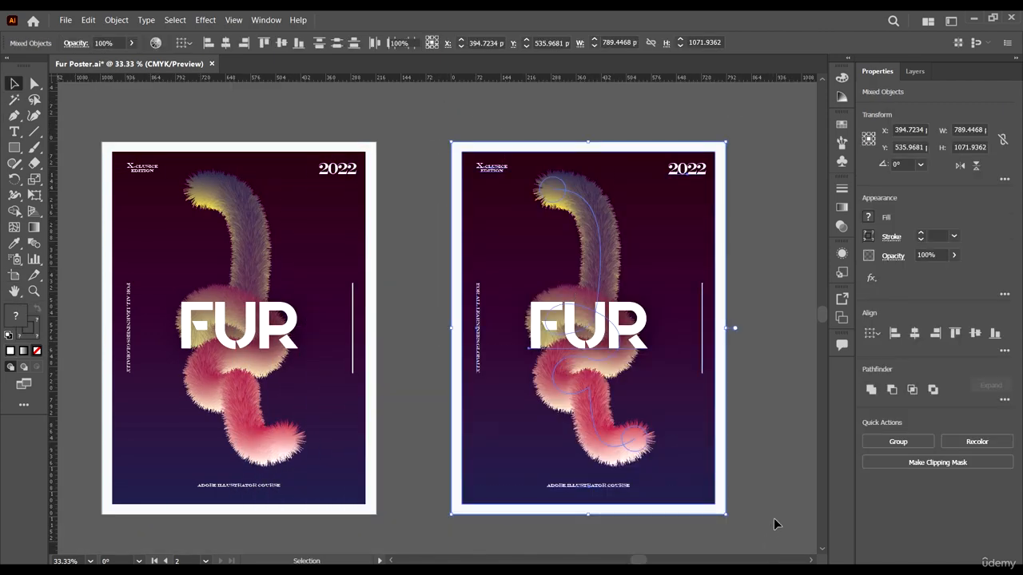
key(Delete)
scroll(688, 360, left, 1)
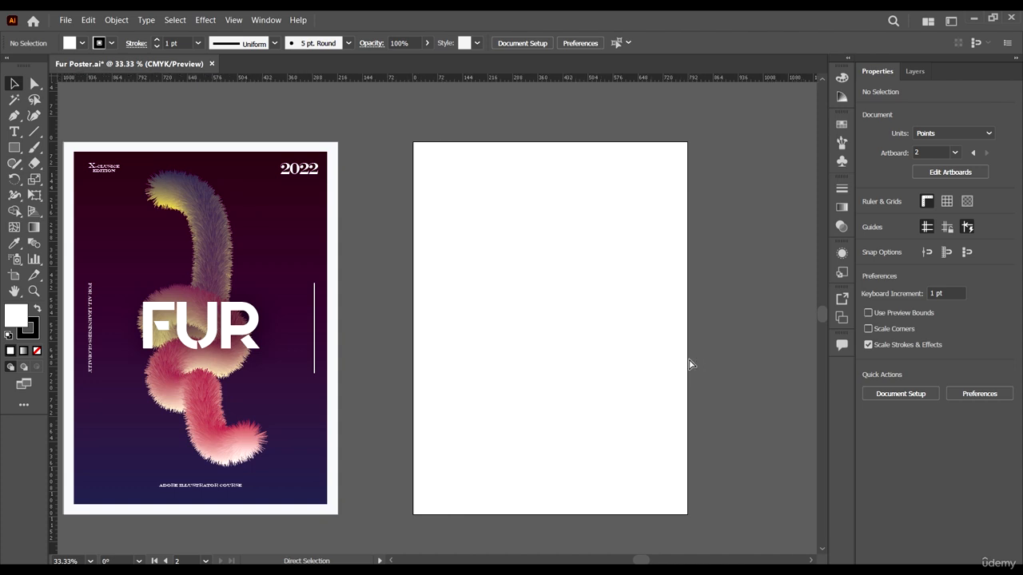
scroll(543, 353, left, 1)
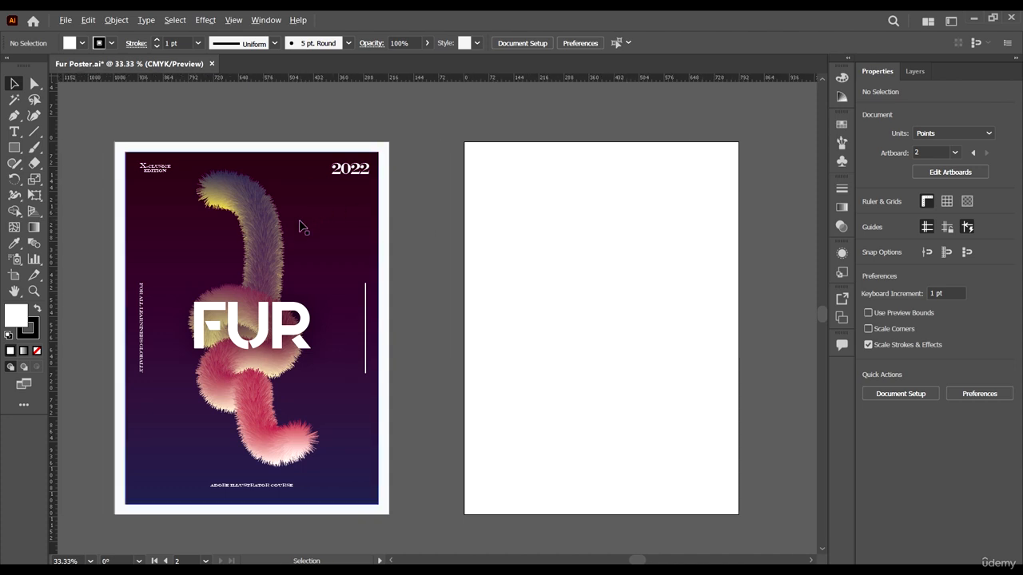
Step: Copy the poster's fur blend to the empty area right of the blank artboard
scroll(379, 244, down, 1)
scroll(375, 247, right, 2)
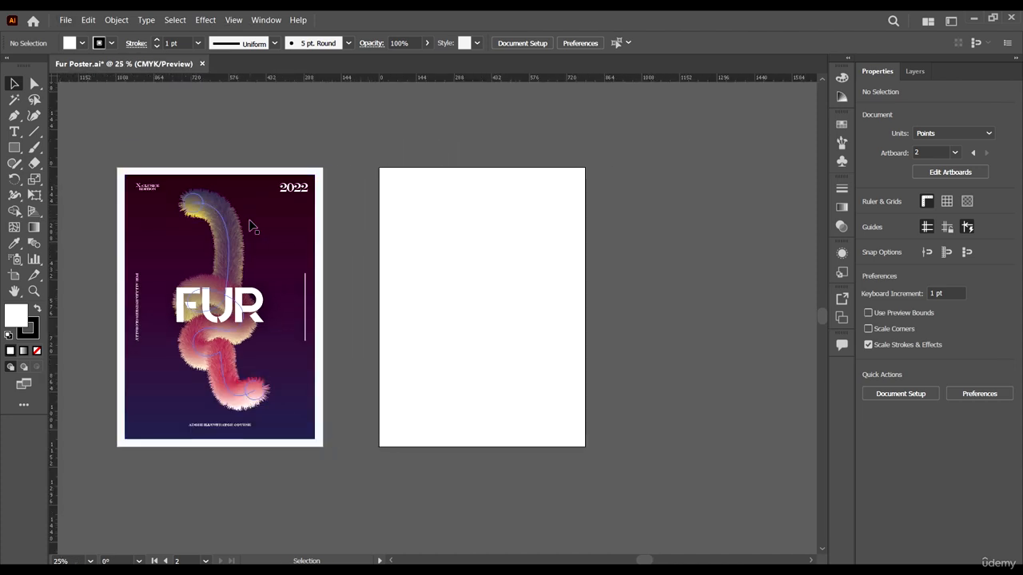
click(221, 216)
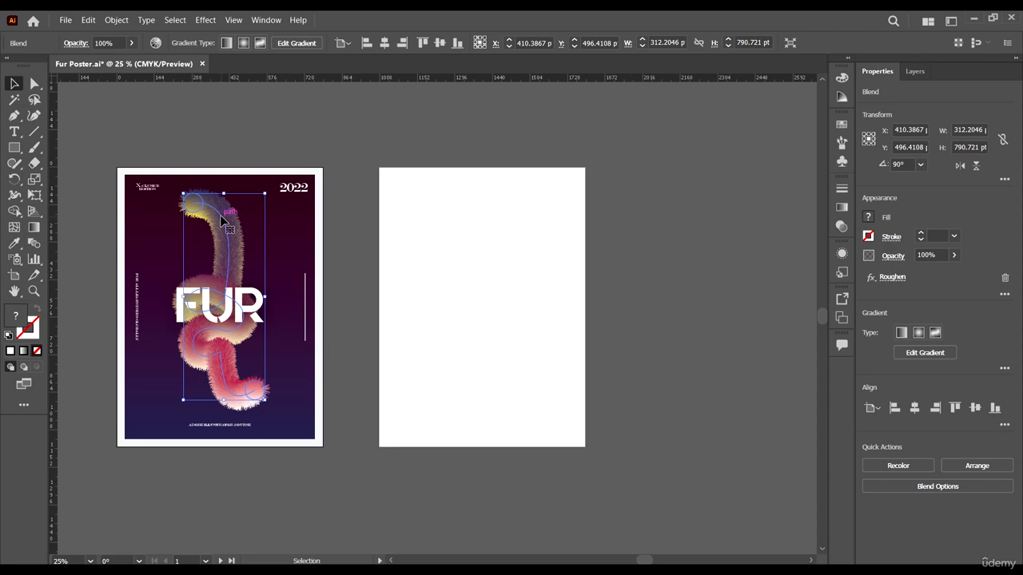
drag(221, 225, 726, 287)
click(706, 460)
Step: Examine the fur texture and the end circle of the copied blend up close
scroll(705, 460, right, 3)
scroll(684, 215, up, 5)
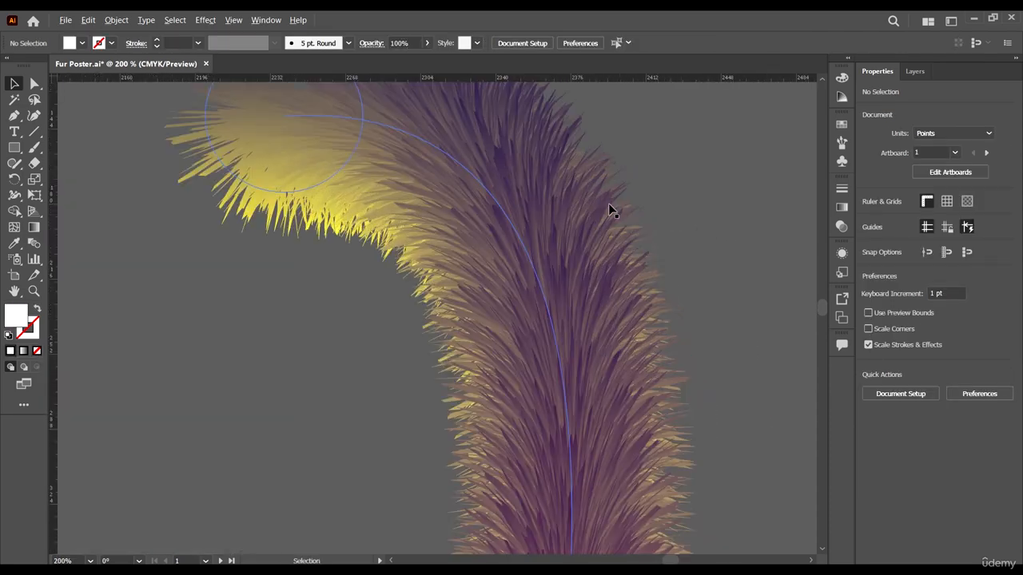
scroll(551, 255, down, 3)
scroll(528, 240, up, 5)
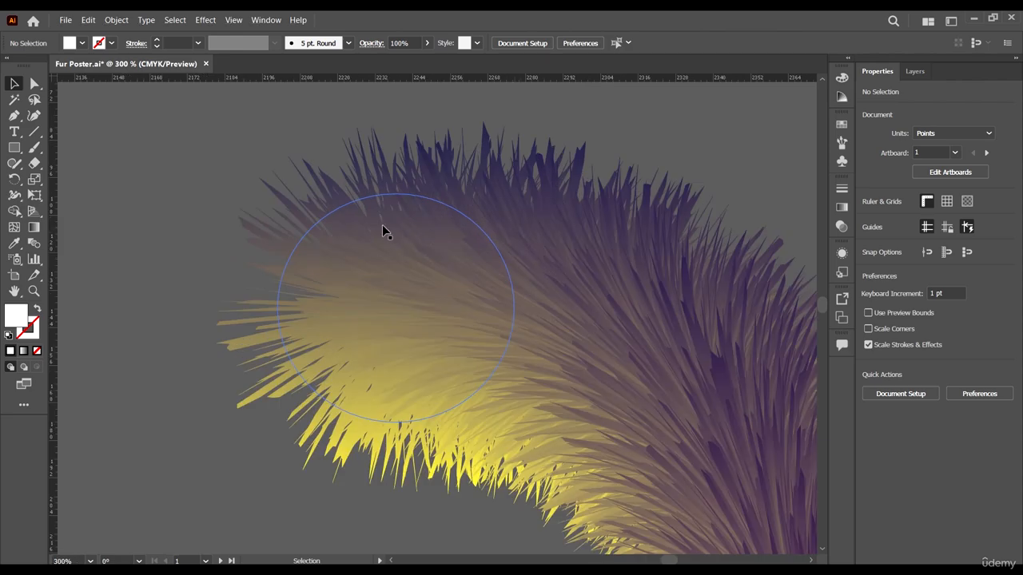
scroll(438, 248, down, 8)
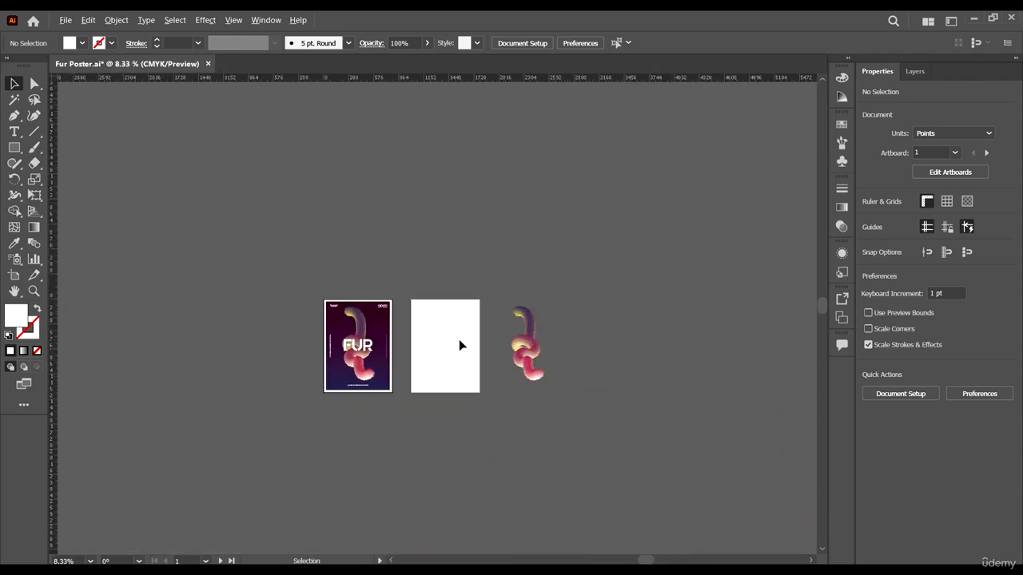
scroll(619, 380, up, 3)
scroll(621, 380, right, 2)
scroll(617, 313, down, 2)
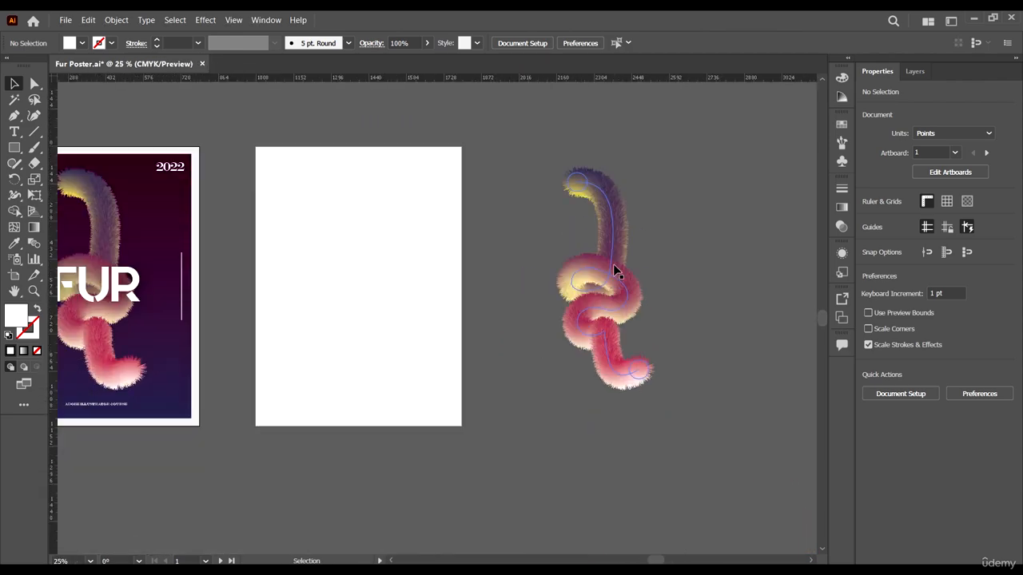
Step: Release the copied fur blend into its two gradient circles and its spine path
click(613, 265)
click(115, 20)
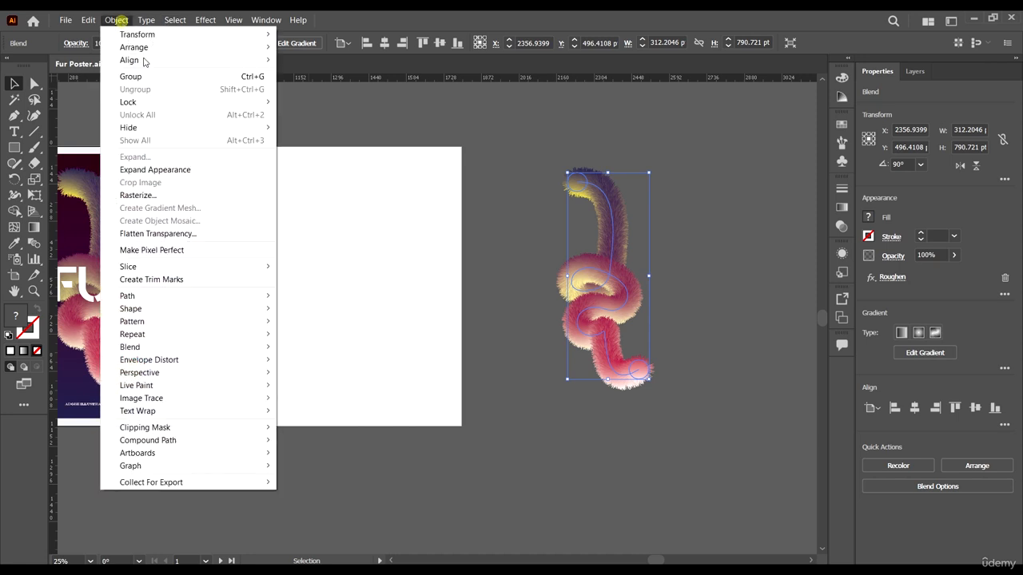
mouse_move(210, 350)
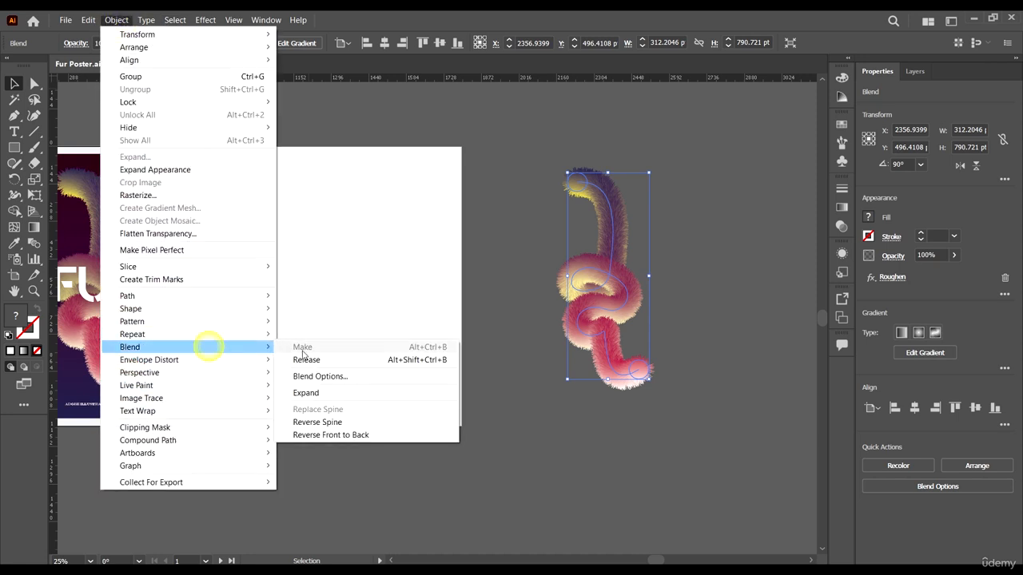
click(319, 359)
click(692, 269)
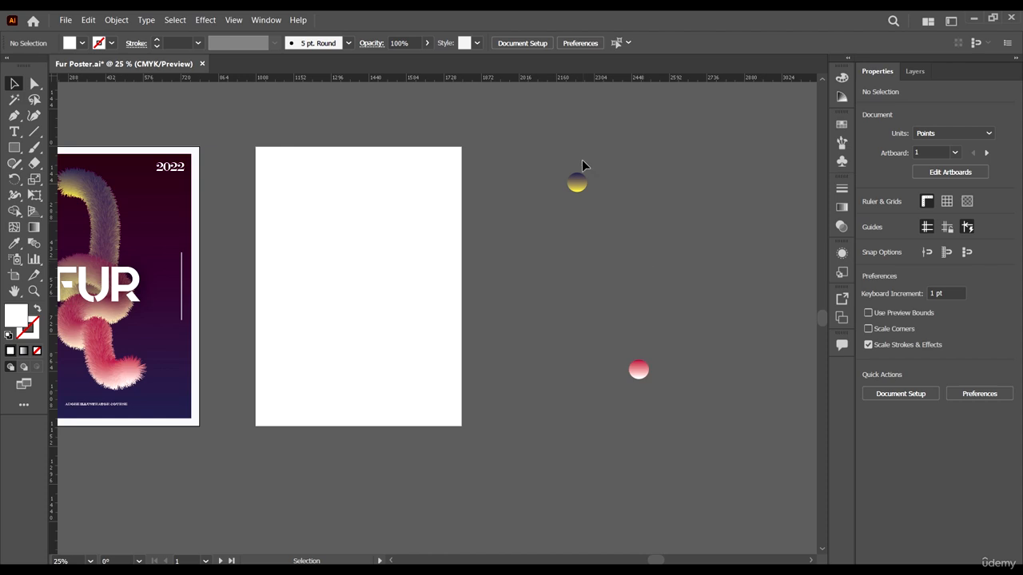
Step: Move the yellow-purple and pink-white gradient circles side by side, to the right of the released spine path
drag(566, 190, 572, 182)
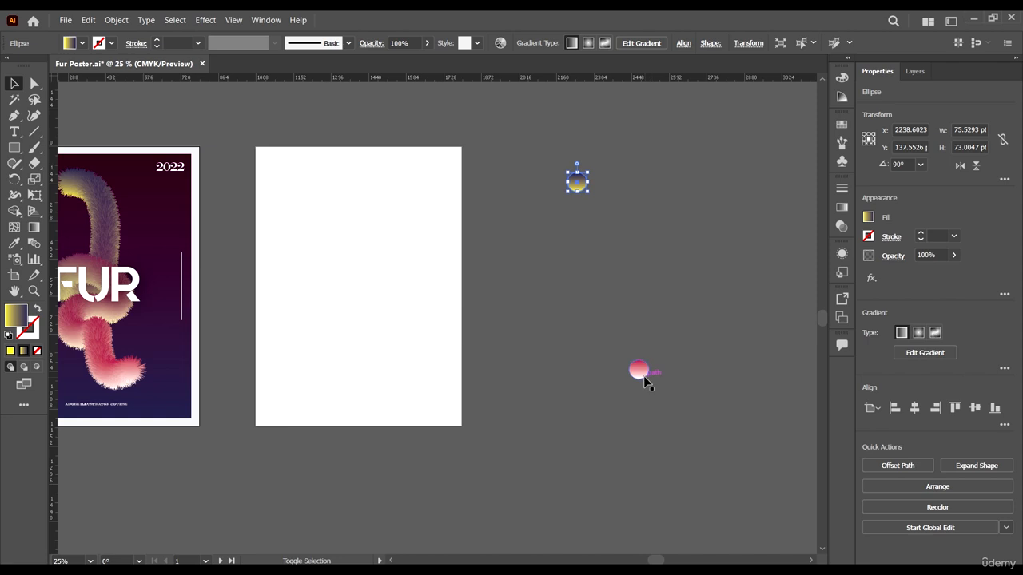
shift+click(643, 374)
click(712, 342)
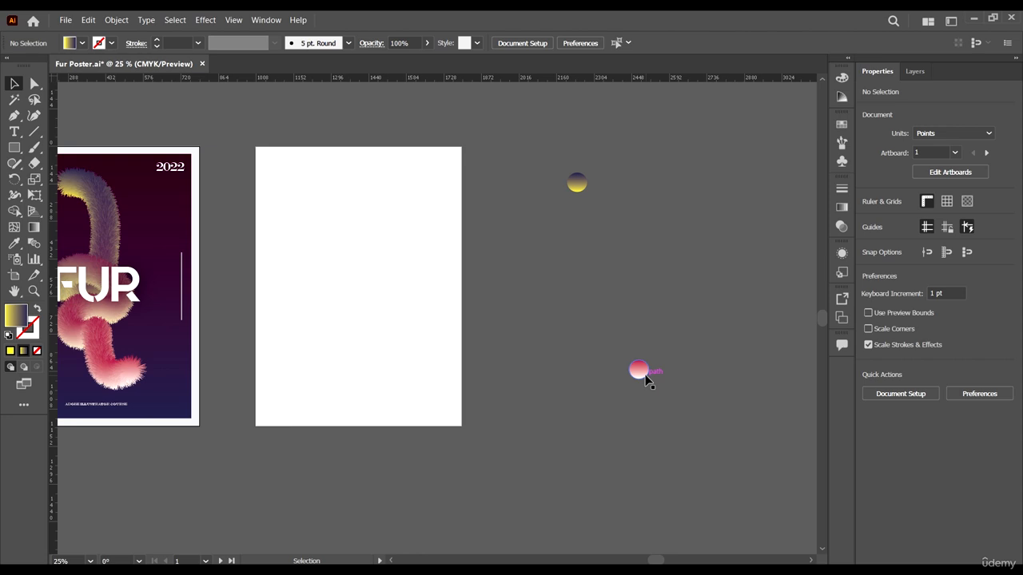
drag(575, 184, 702, 206)
drag(643, 373, 741, 207)
Step: Give the released spine path a dark blue 1 pt stroke
drag(656, 285, 540, 283)
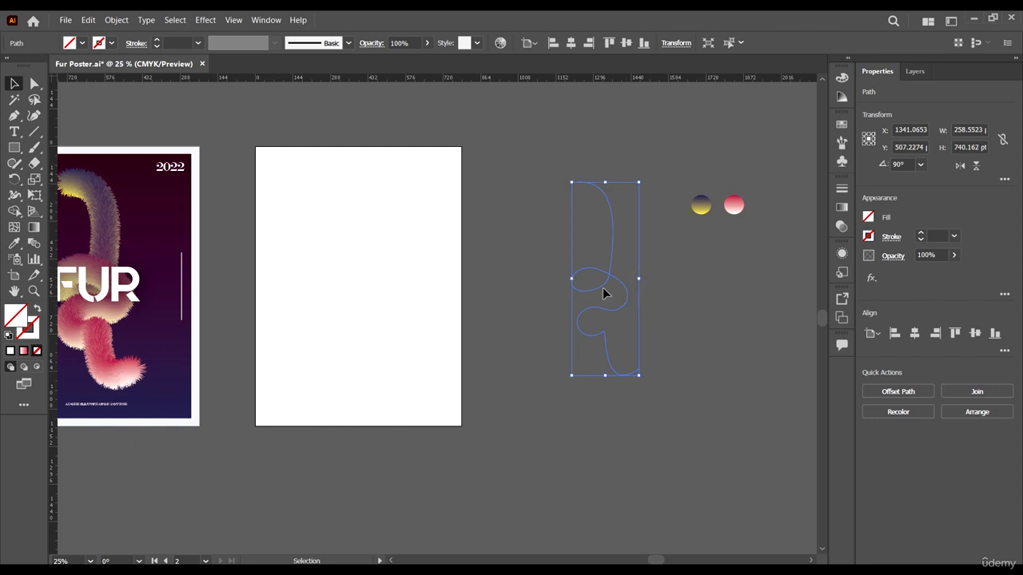
click(80, 43)
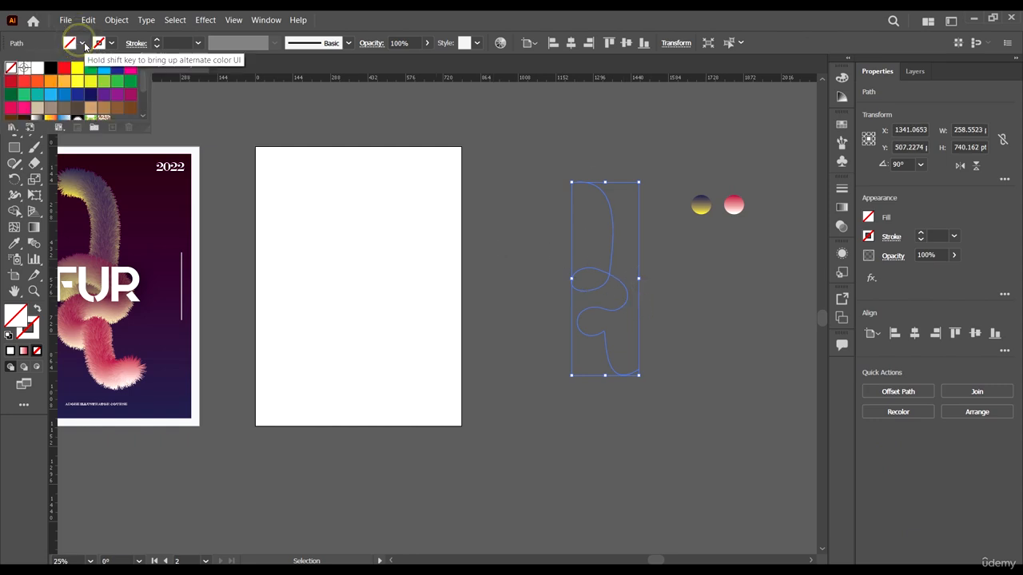
click(81, 71)
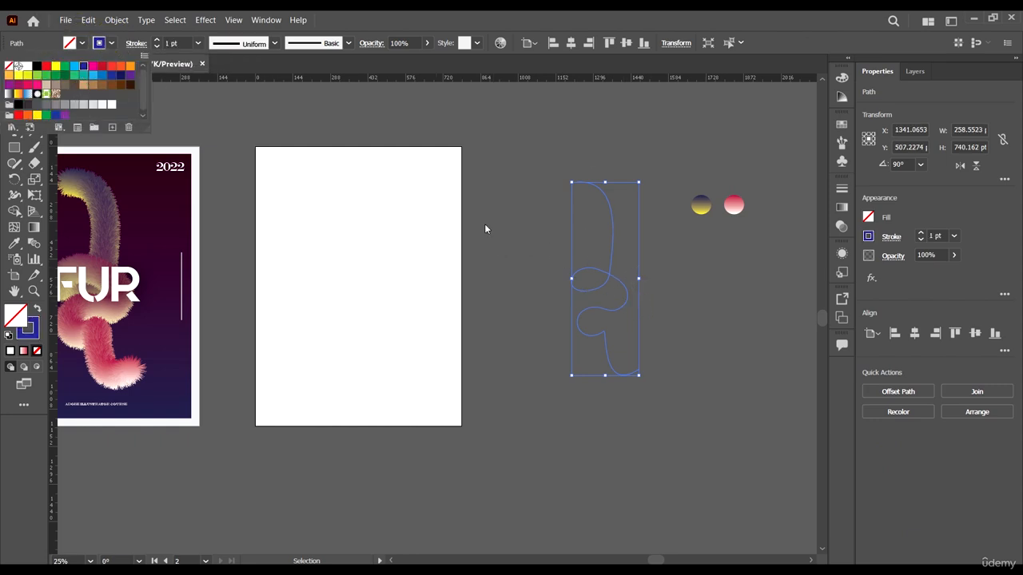
click(489, 209)
click(666, 292)
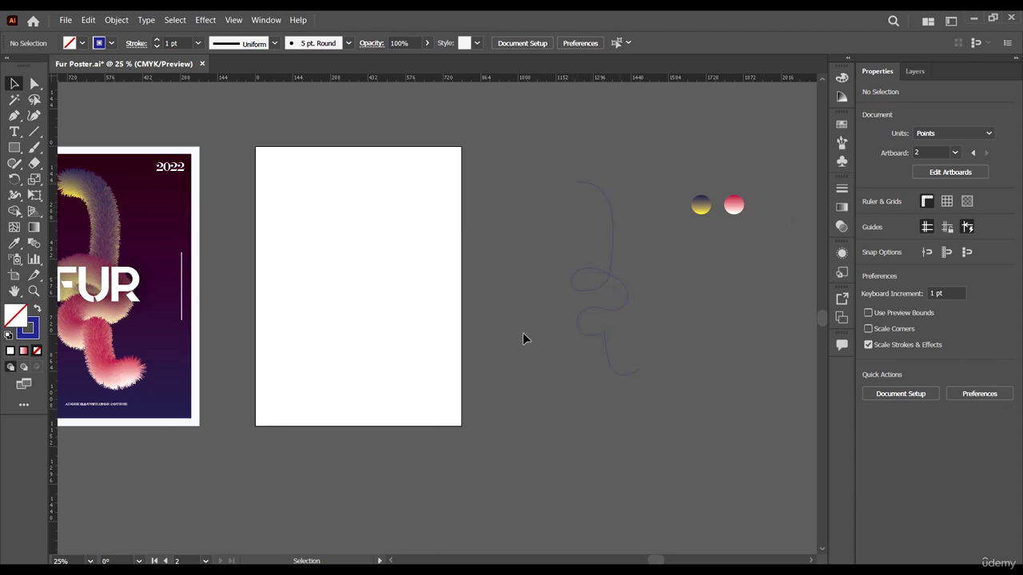
Step: Examine the loops and bends of the curved spine path up close
scroll(626, 265, right, 2)
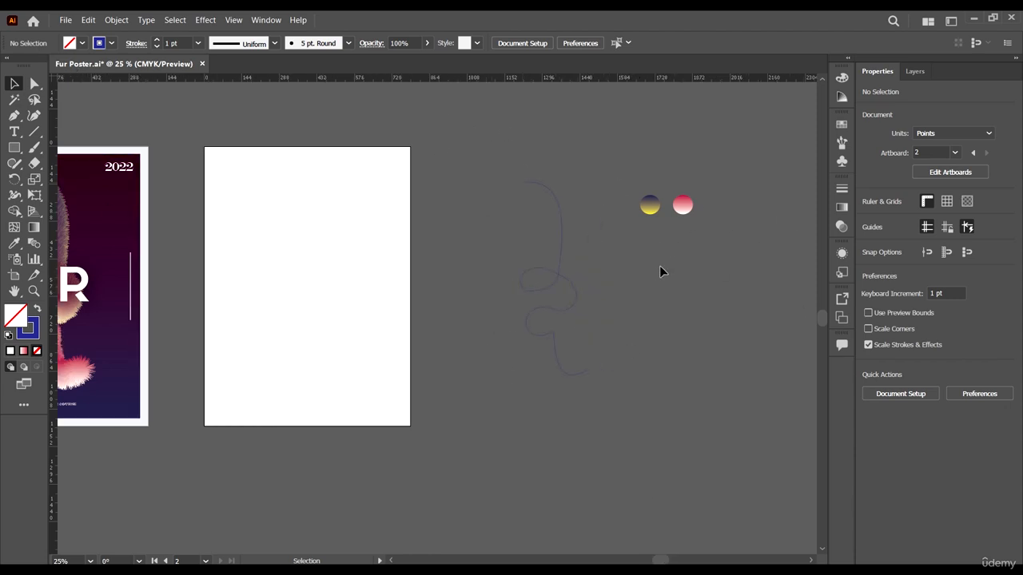
scroll(589, 224, up, 4)
scroll(561, 359, down, 5)
scroll(559, 352, down, 1)
scroll(559, 341, up, 4)
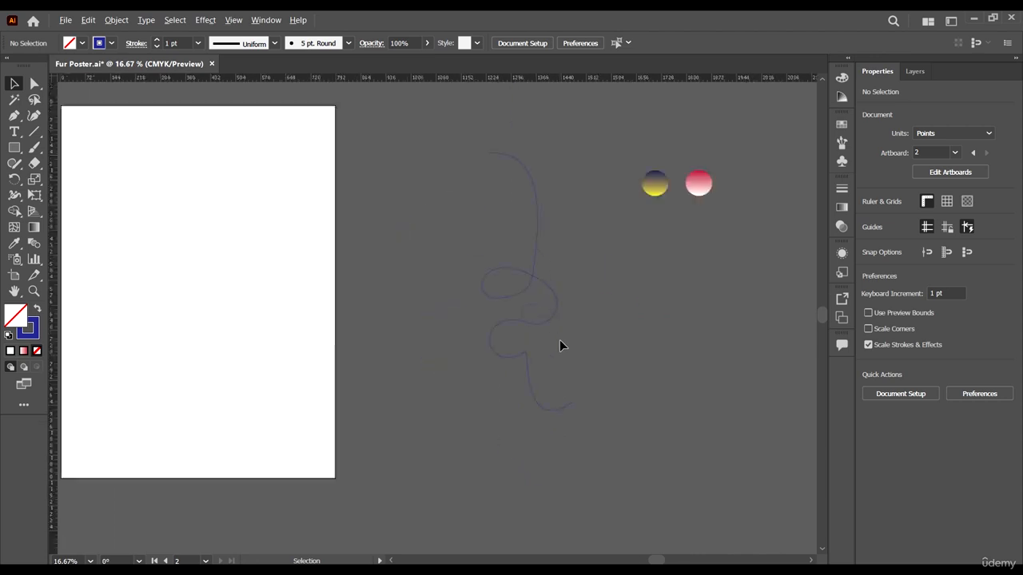
drag(559, 349, 435, 385)
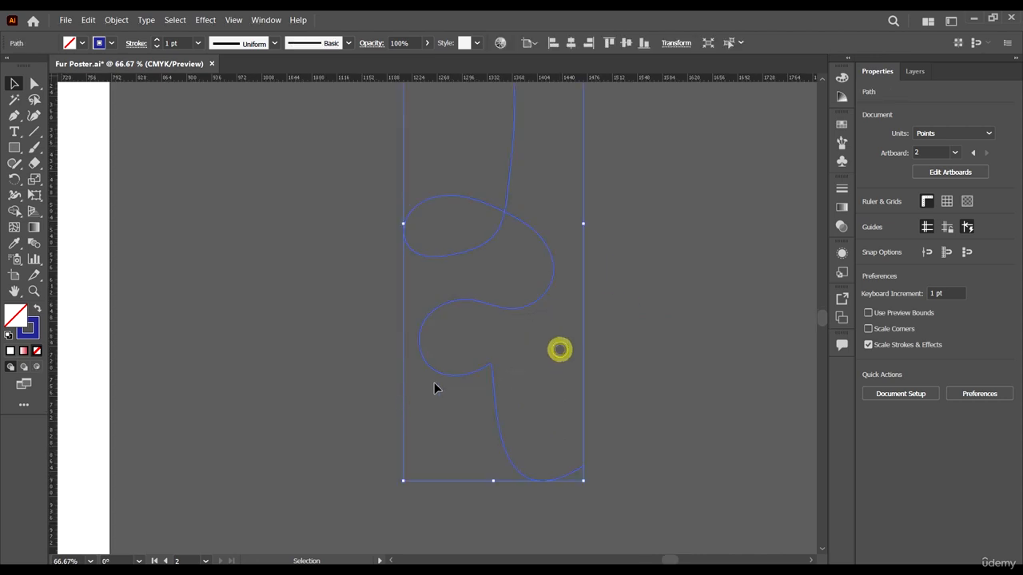
click(243, 223)
Step: Paint a freehand looping curve with the 5 pt Round brush between the released spine path and the gradient circles
key(b)
key(ctrl+minus)
key(ctrl+minus)
key(ctrl+minus)
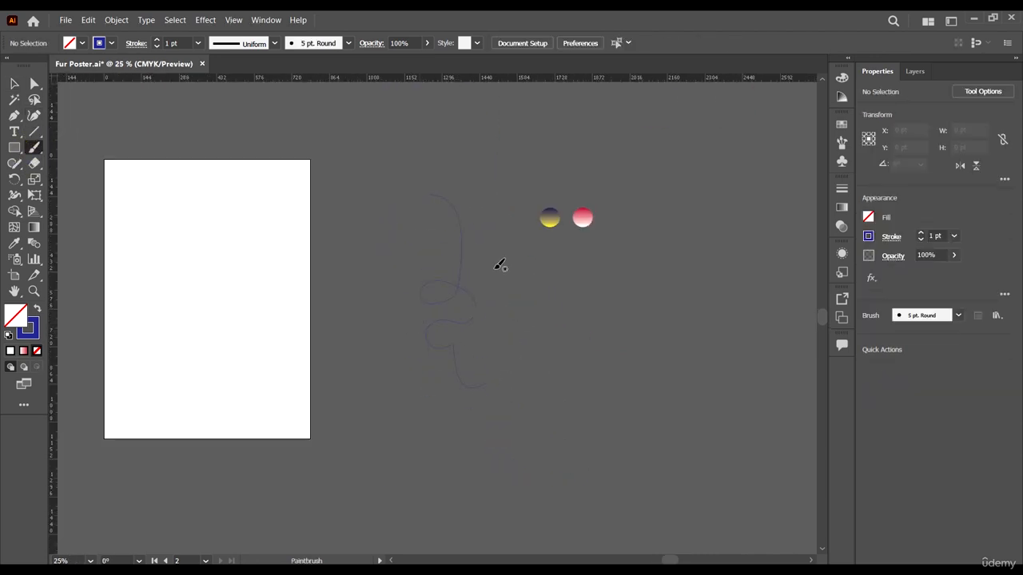
scroll(495, 254, up, 2)
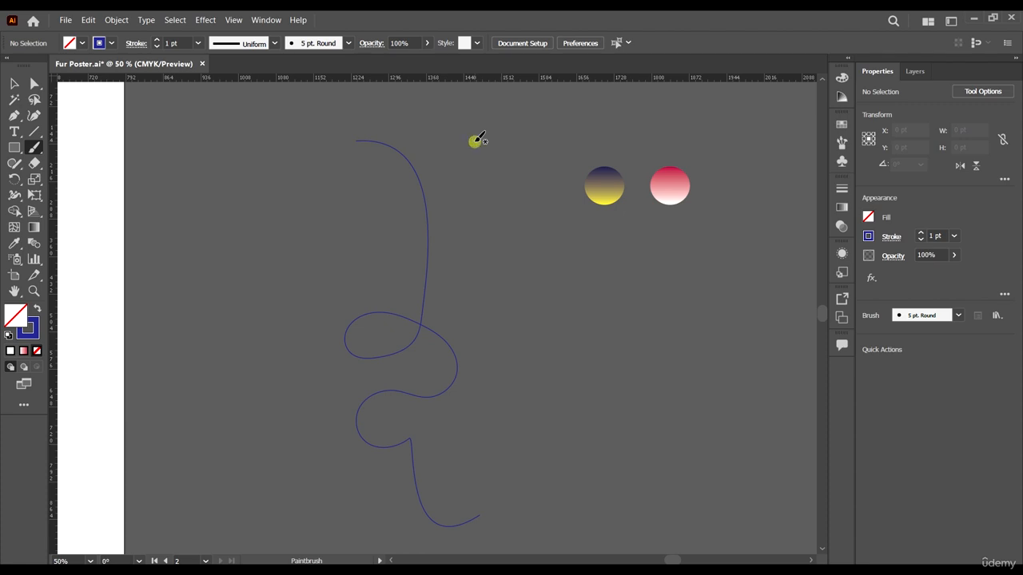
mouse_move(474, 141)
mouse_down()
mouse_move(525, 175)
mouse_move(551, 251)
mouse_move(551, 319)
mouse_up()
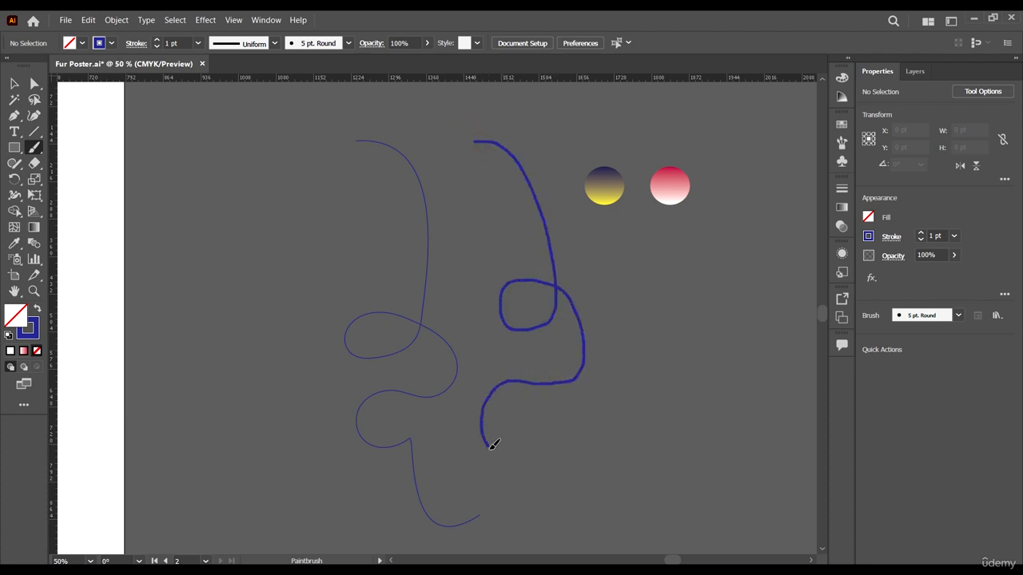
drag(539, 412, 613, 520)
Step: Paint a second freehand looping curve that arcs over the gradient circles and winds down beside the first brushed curve
mouse_move(621, 129)
mouse_down()
mouse_move(689, 132)
mouse_move(720, 199)
mouse_move(710, 335)
mouse_move(660, 299)
mouse_up()
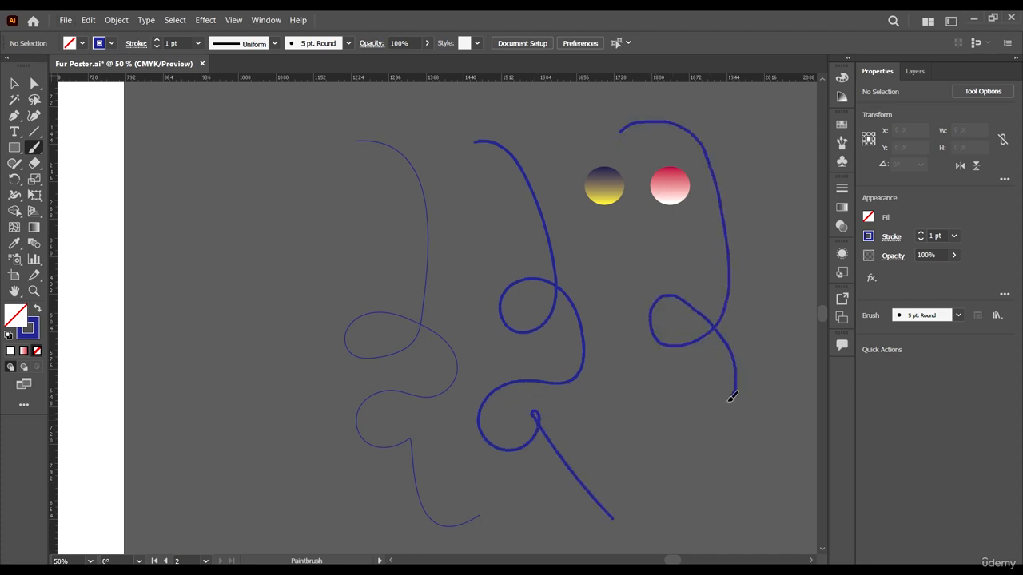
mouse_move(636, 443)
mouse_down()
mouse_move(670, 467)
mouse_move(703, 443)
mouse_up()
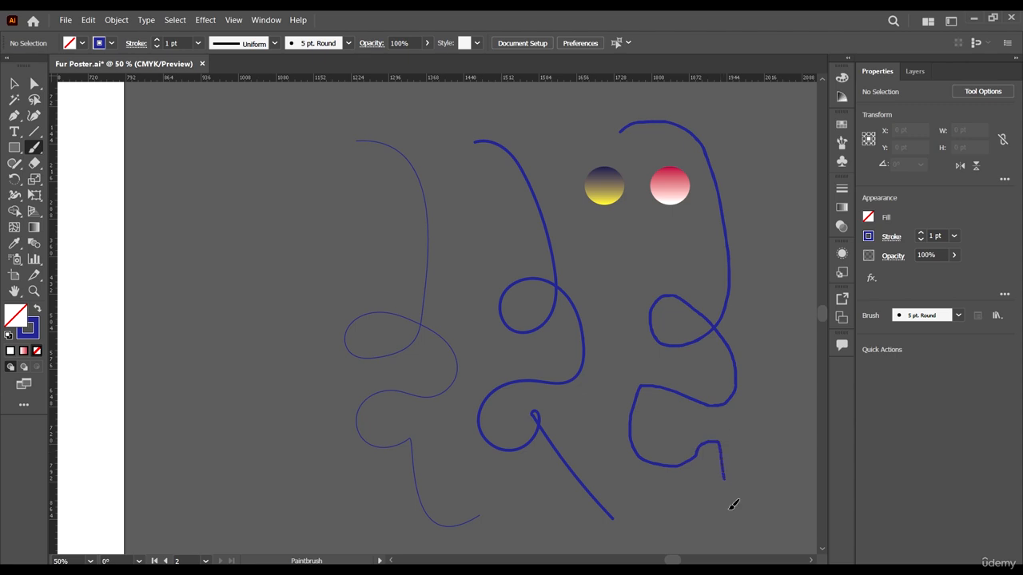
drag(729, 509, 738, 542)
scroll(653, 399, down, 2)
scroll(728, 408, up, 1)
scroll(711, 406, up, 1)
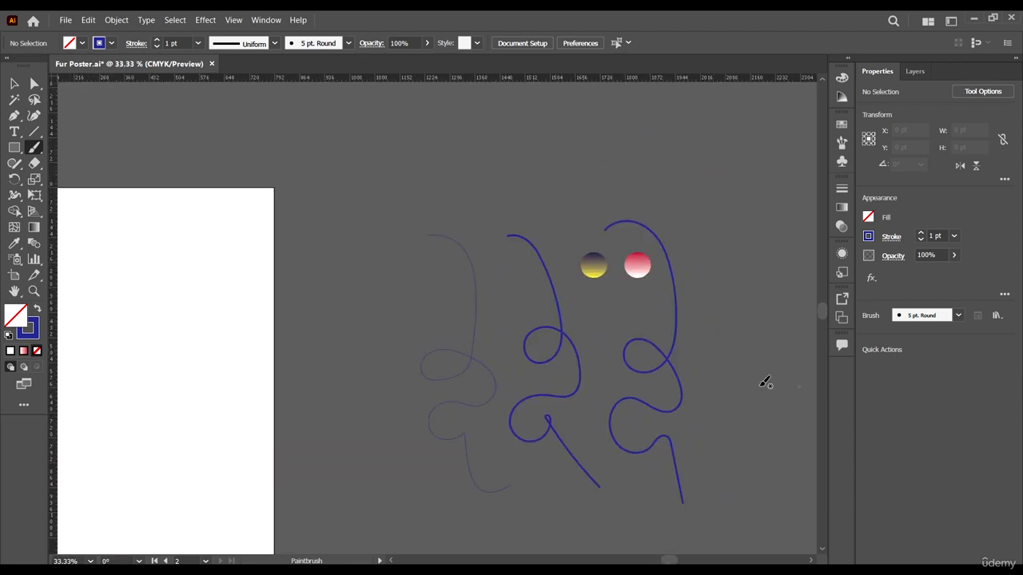
Step: Delete the two brushed practice curves, keeping the thin spine path and the gradient circles
click(13, 83)
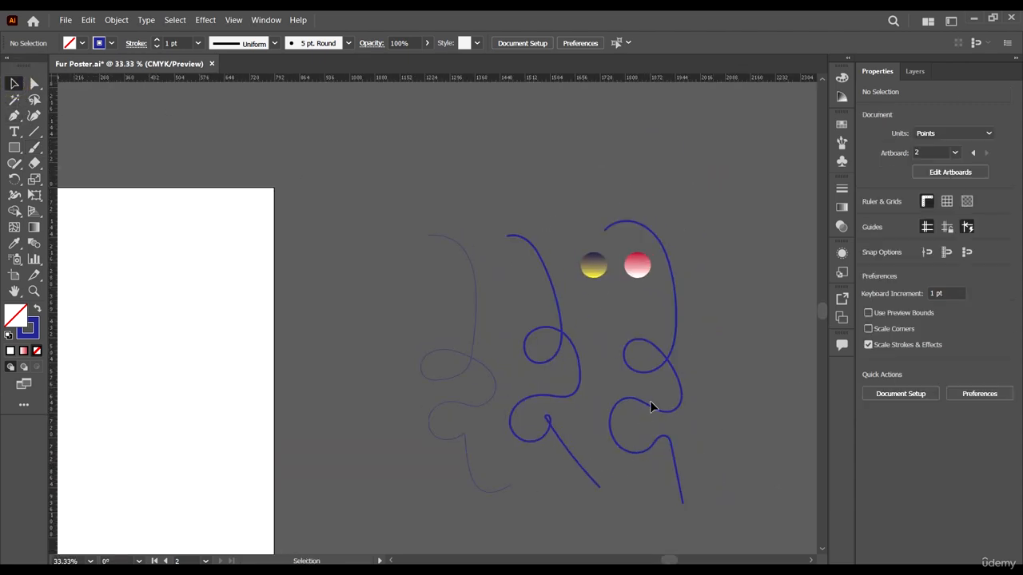
click(560, 377)
key(Delete)
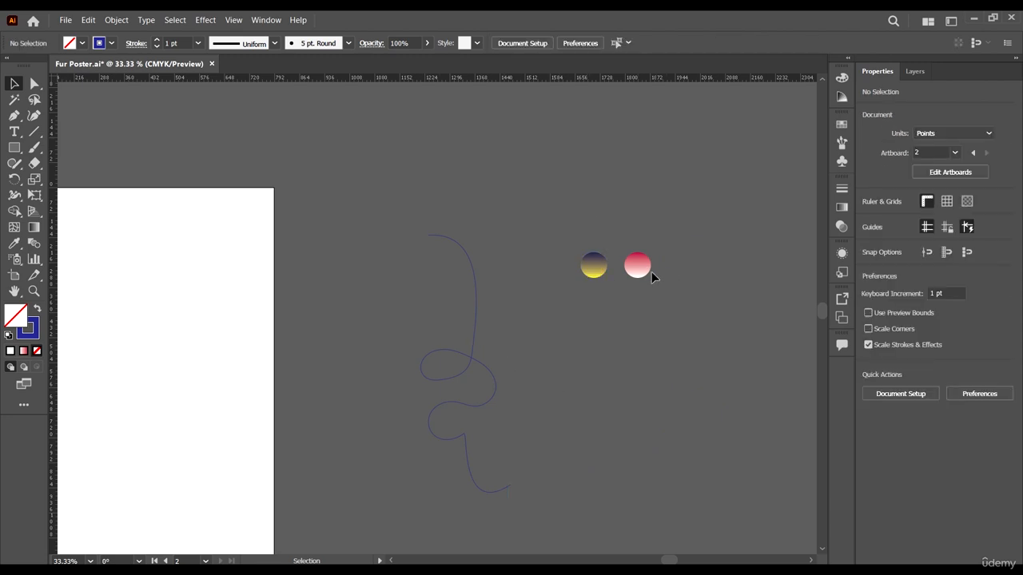
Step: Move the pink-white gradient circle horizontally farther away from the yellow-purple circle
drag(651, 271, 712, 271)
scroll(691, 345, right, 2)
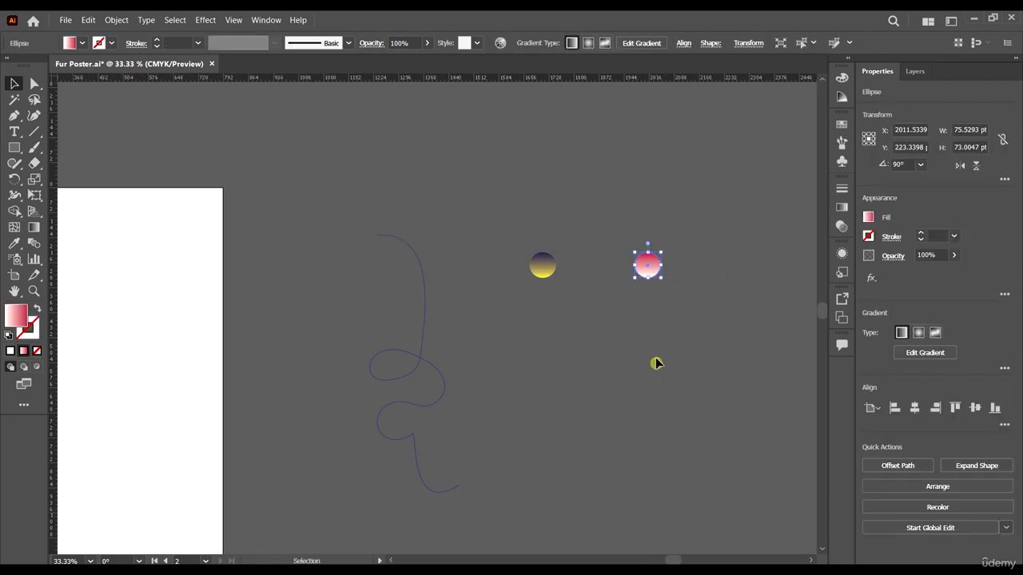
click(657, 363)
Step: Blend the yellow-purple gradient circle into the pink-white gradient circle
scroll(631, 239, down, 2)
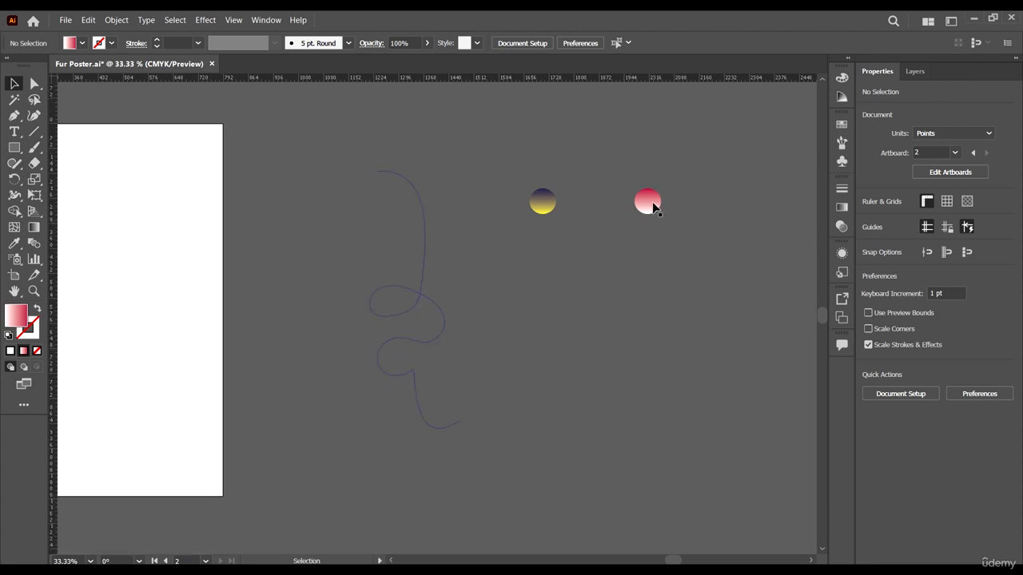
scroll(655, 247, up, 2)
scroll(655, 248, up, 2)
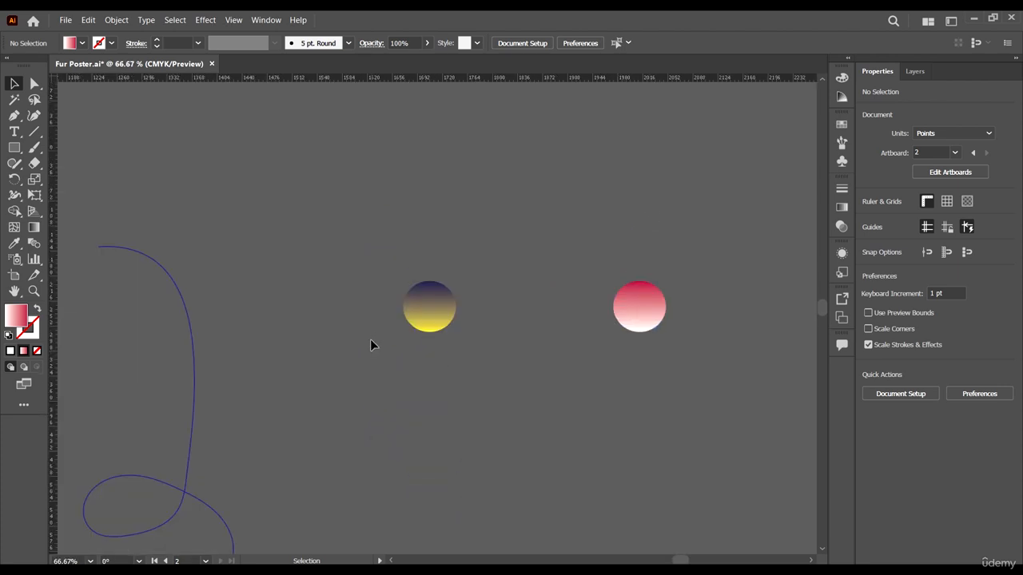
click(632, 303)
click(420, 237)
key(w)
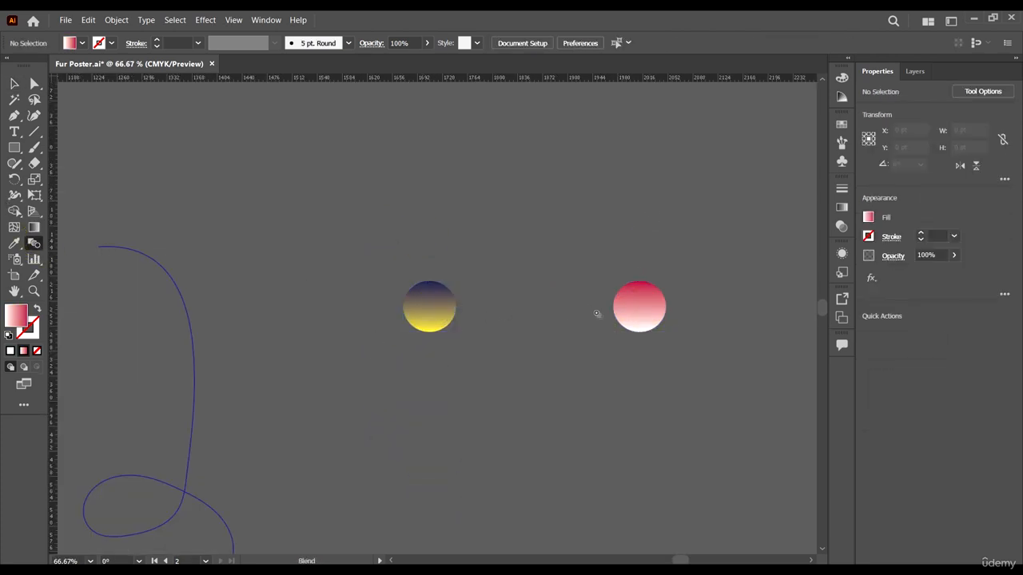
click(441, 301)
click(655, 310)
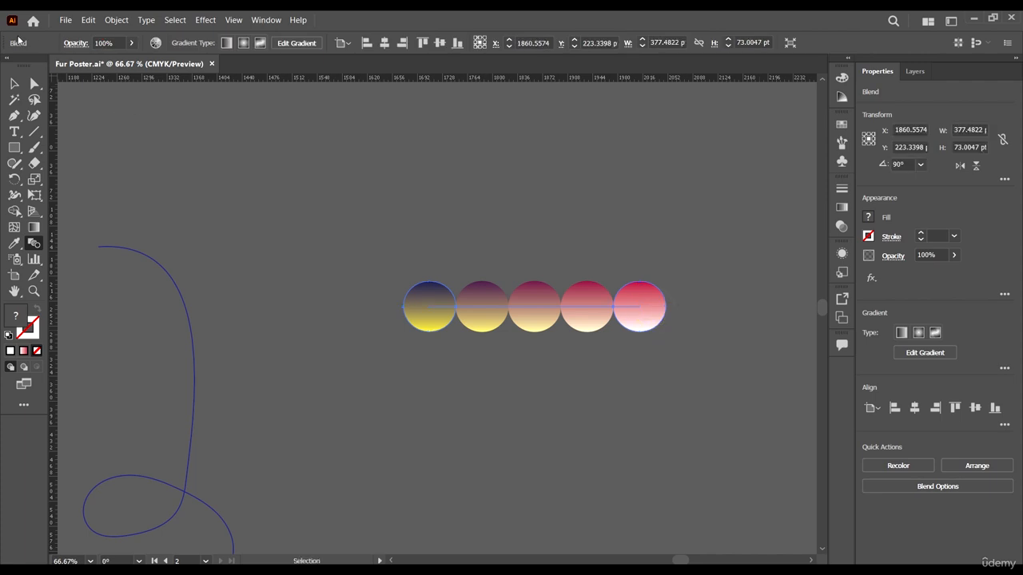
Step: Set the circle blend's spacing to Specified Steps with 300 steps
click(14, 84)
double_click(34, 243)
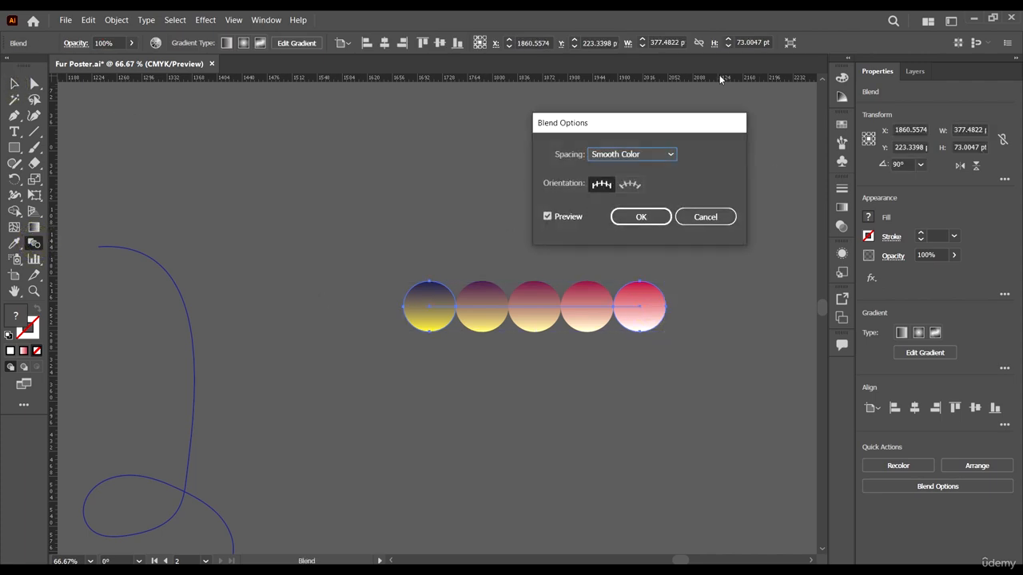
click(655, 150)
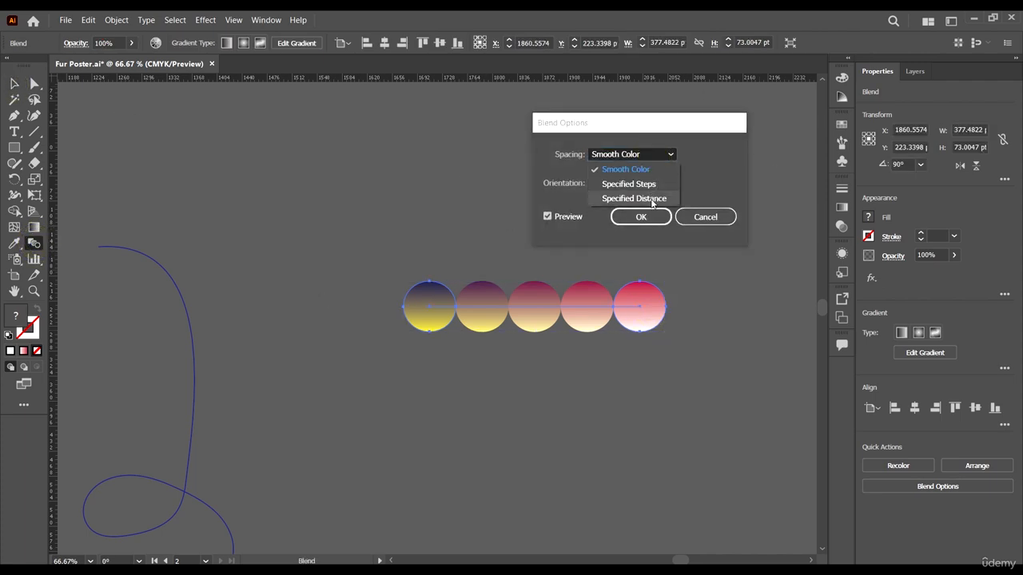
click(651, 185)
click(715, 156)
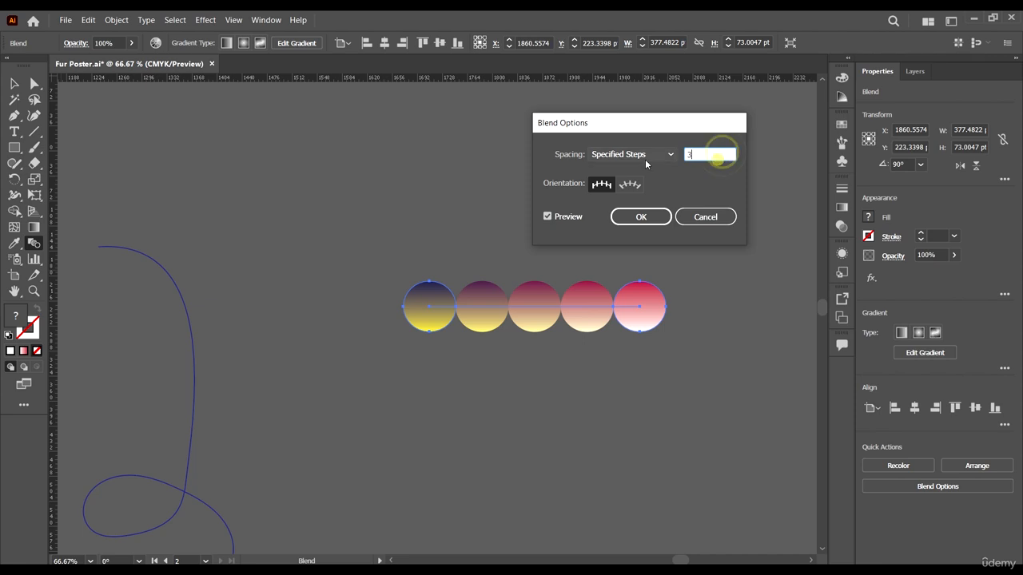
double_click(709, 160)
text(300)
click(641, 217)
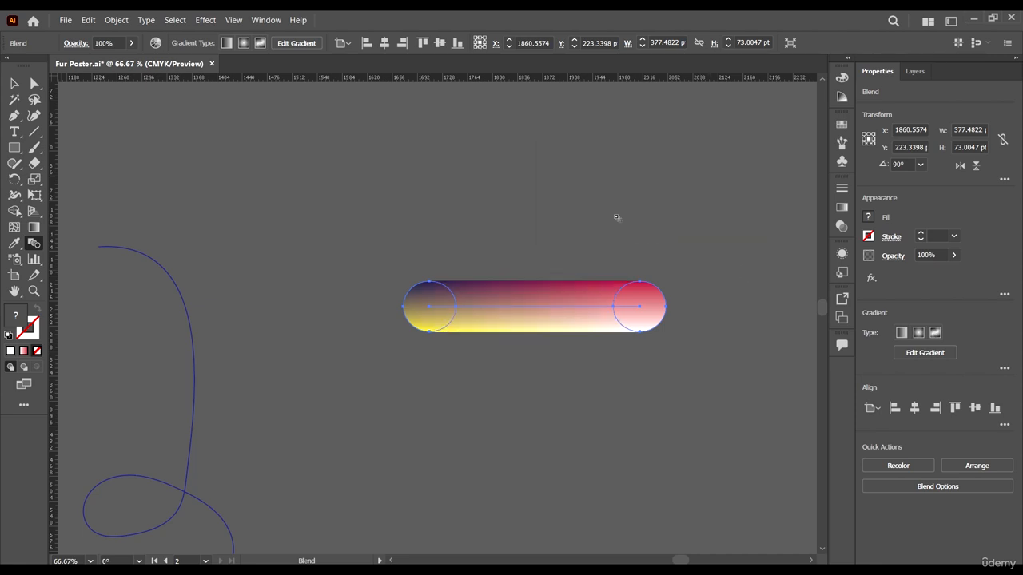
click(13, 83)
click(328, 176)
Step: Replace the spine of the circle blend with the curved path
scroll(594, 254, down, 3)
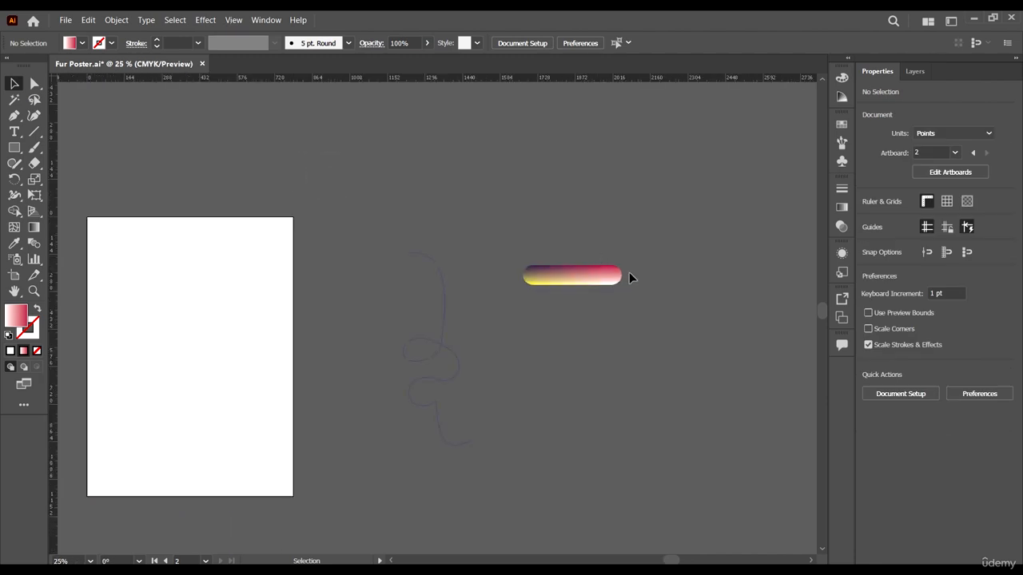
scroll(629, 277, up, 3)
key(ctrl+a)
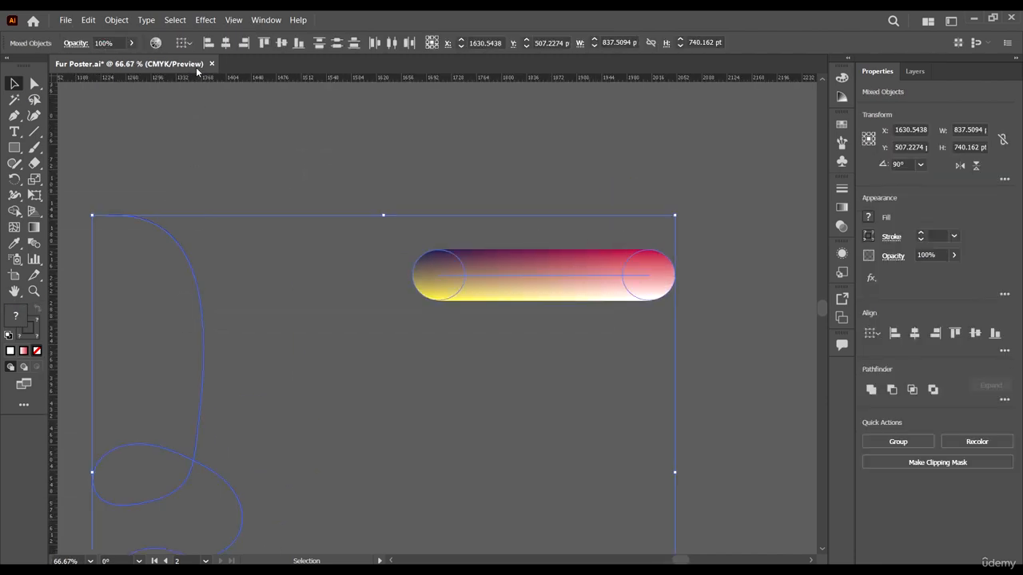
click(112, 23)
mouse_move(235, 346)
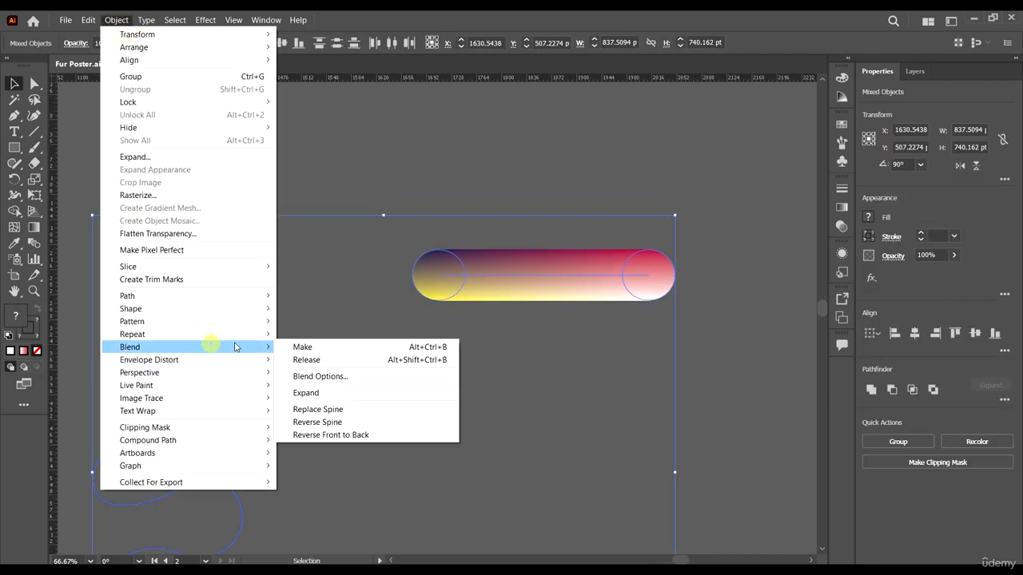
click(317, 409)
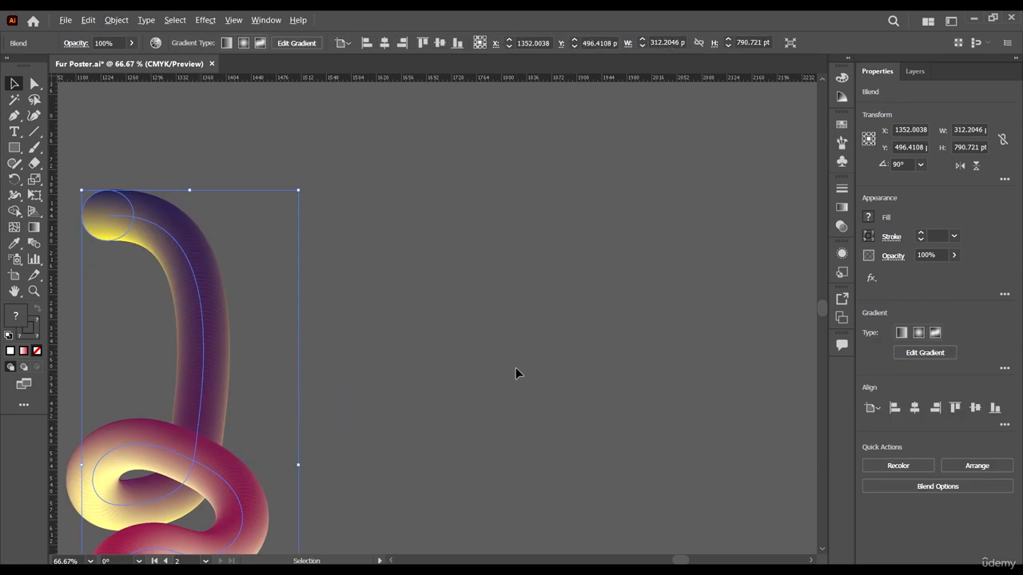
Step: Examine the curved tube blend for visible stepping along its surface and bends
scroll(523, 379, down, 4)
click(530, 388)
scroll(447, 350, up, 5)
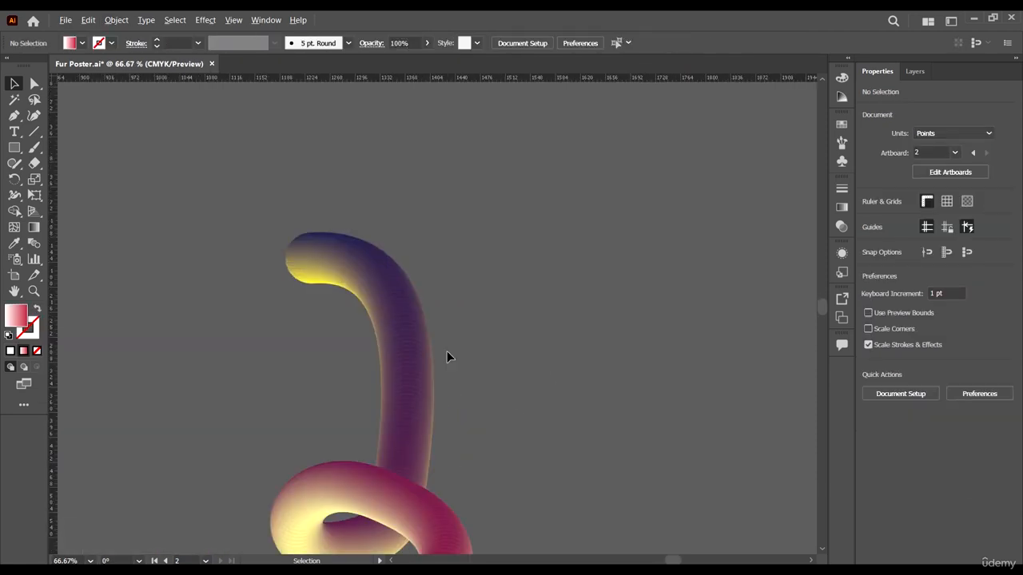
scroll(431, 320, down, 5)
scroll(443, 329, down, 3)
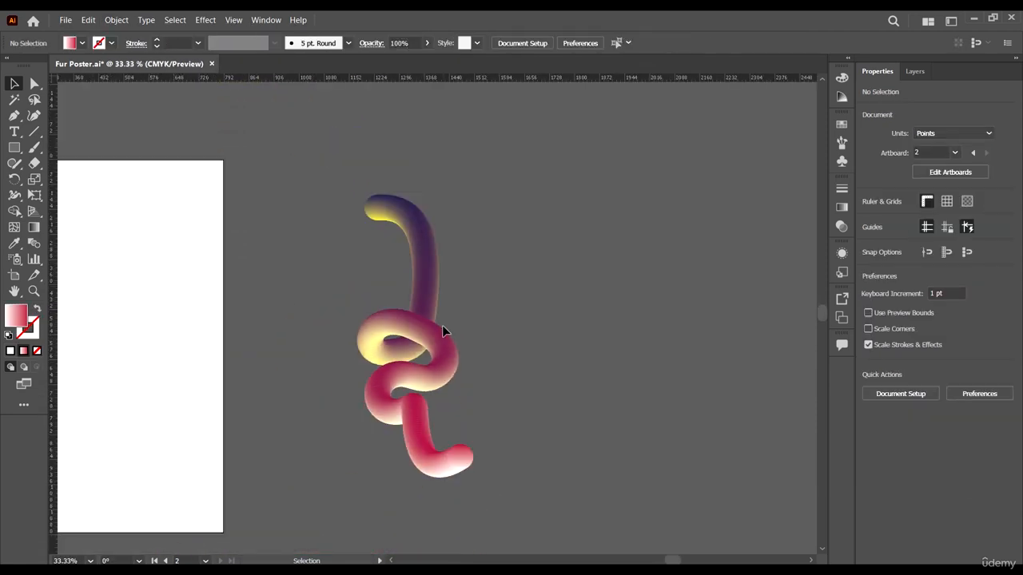
scroll(459, 501, up, 6)
scroll(424, 325, down, 6)
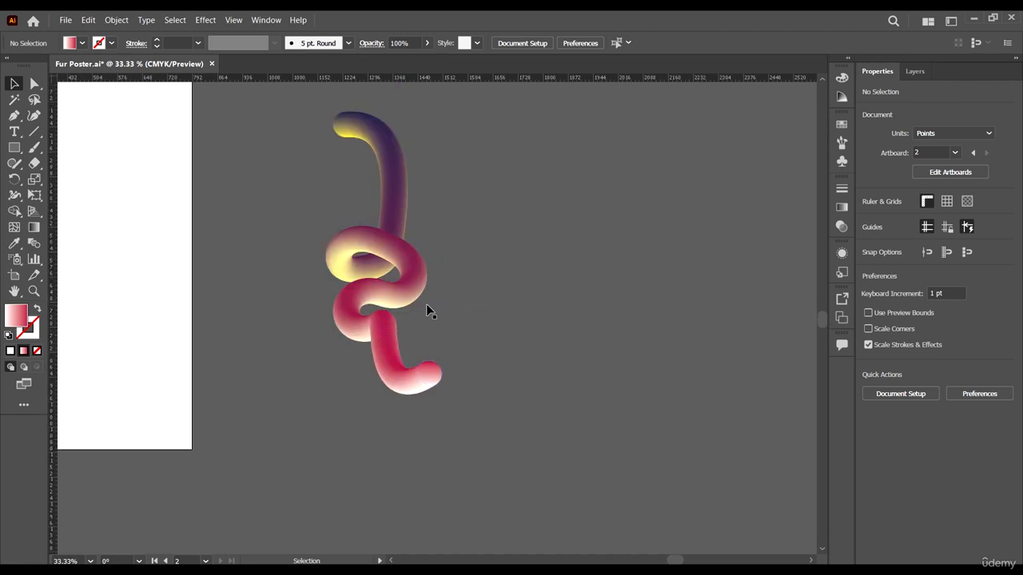
scroll(376, 262, up, 3)
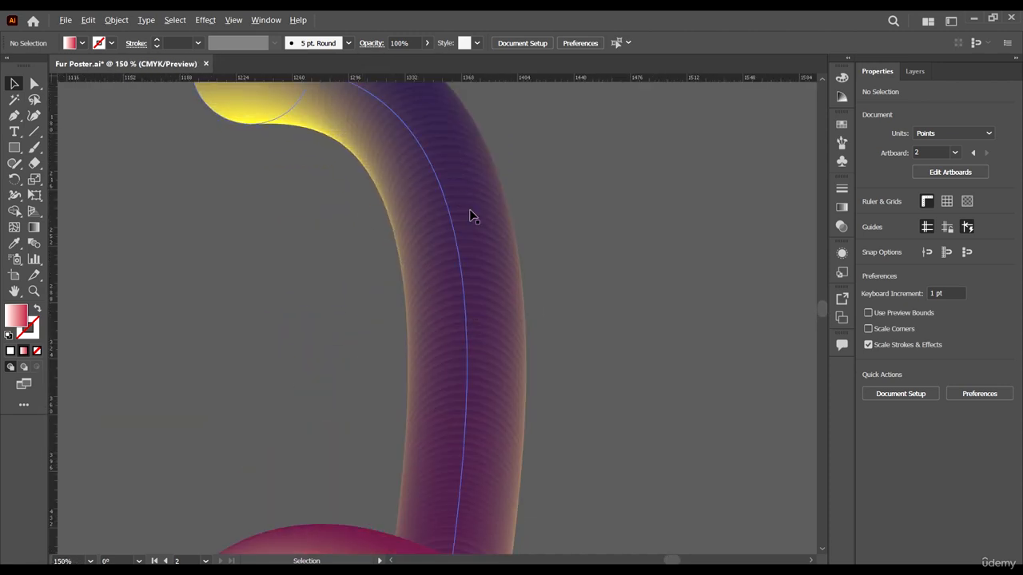
scroll(489, 275, down, 3)
scroll(486, 276, up, 3)
Step: Increase the tube blend's number of specified steps to smooth its surface
click(486, 273)
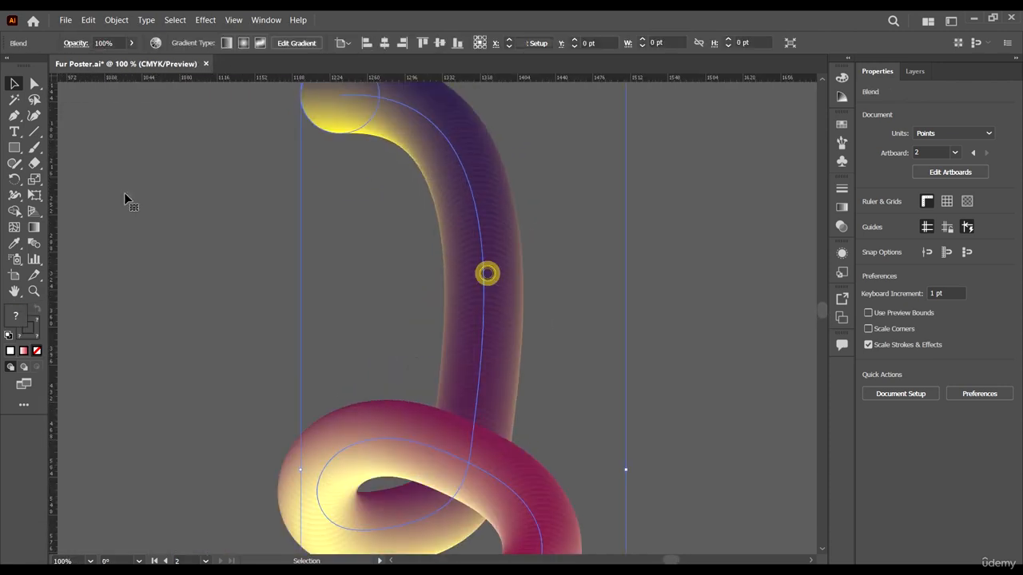
double_click(34, 243)
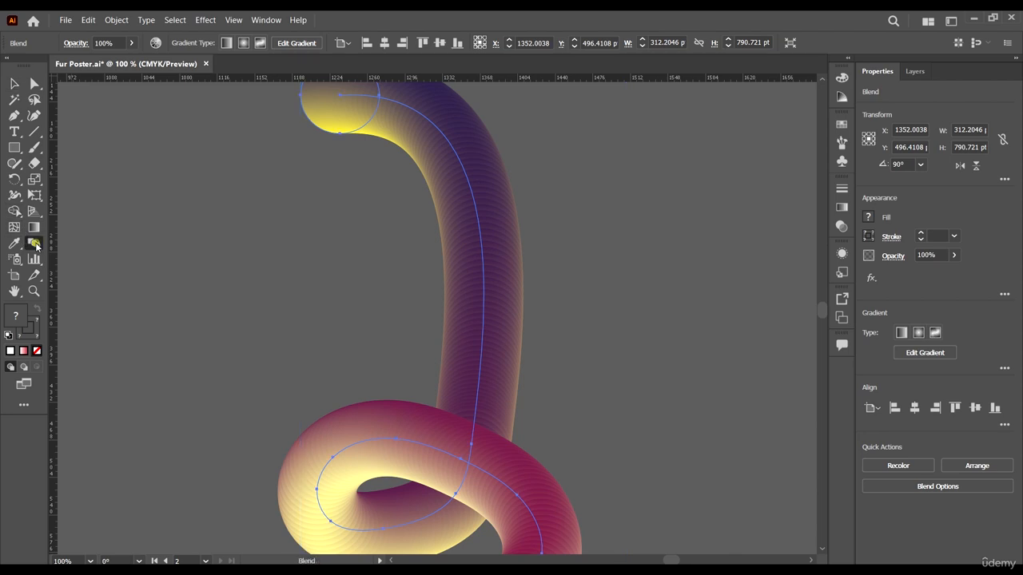
double_click(703, 153)
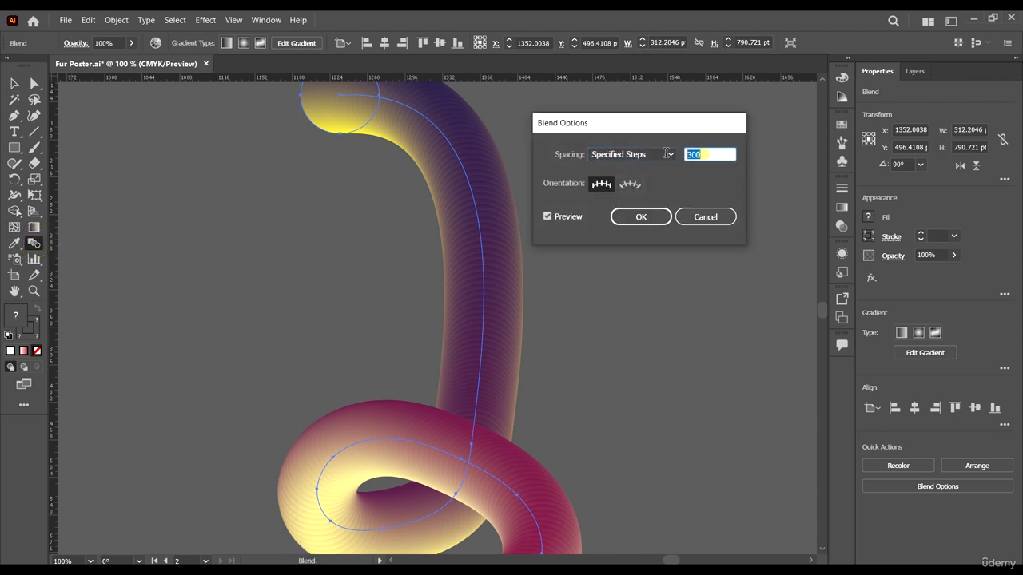
text(5)
click(641, 216)
Step: Inspect the tube blend's surface smoothness up close and its overall shape from farther out
scroll(484, 260, up, 2)
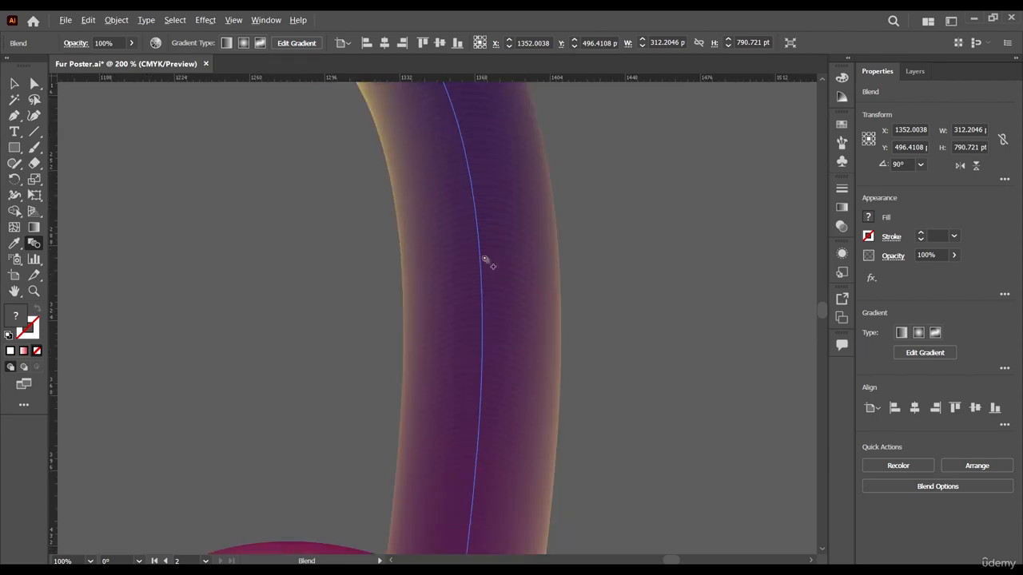
scroll(488, 261, up, 2)
scroll(488, 256, down, 6)
scroll(496, 272, up, 3)
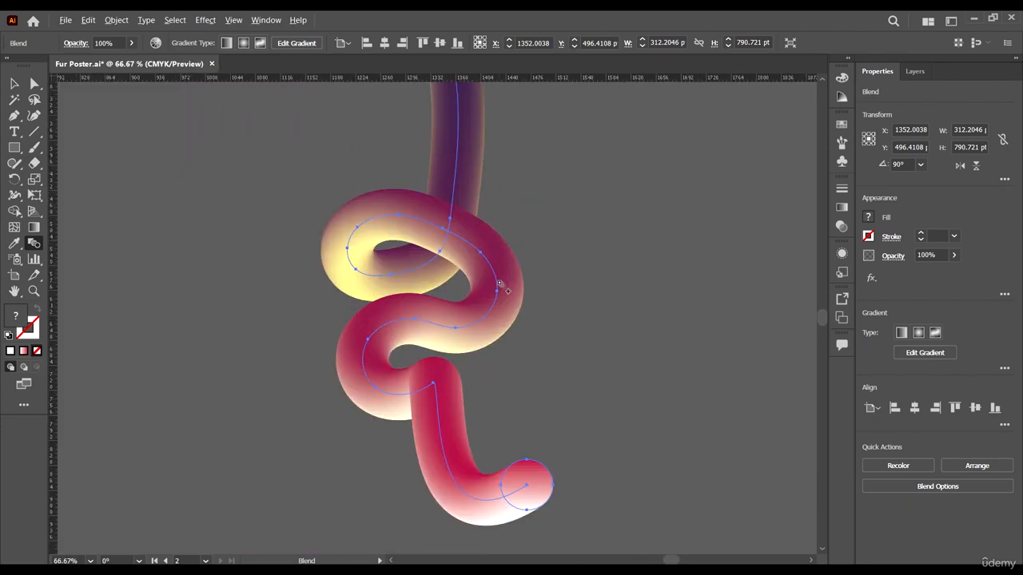
scroll(500, 283, up, 2)
scroll(502, 282, down, 4)
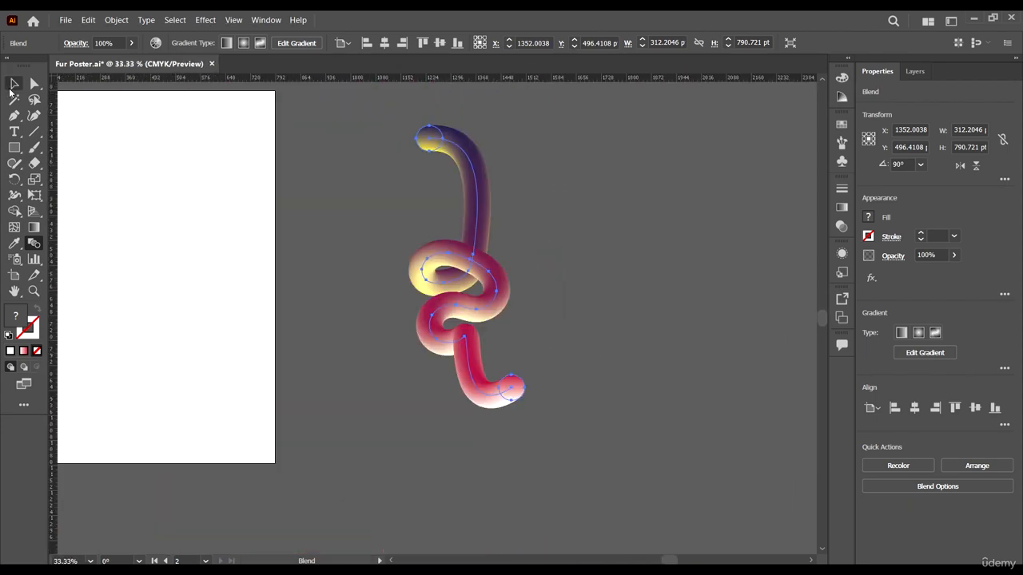
click(12, 85)
click(740, 388)
Step: Move the tube blend onto the blank artboard next to the finished fur poster
scroll(507, 302, down, 3)
scroll(507, 299, up, 2)
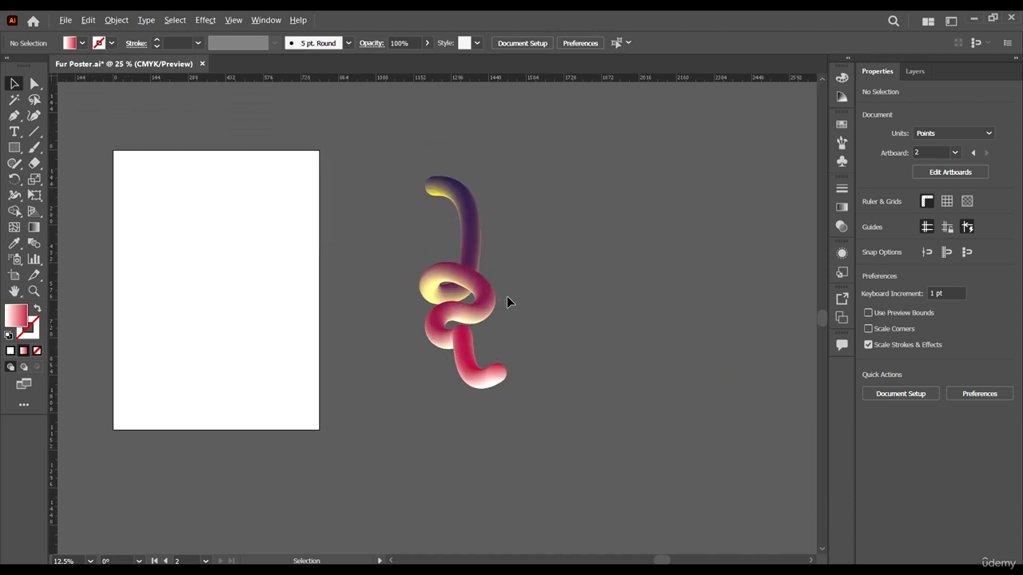
scroll(506, 297, up, 1)
scroll(497, 296, left, 2)
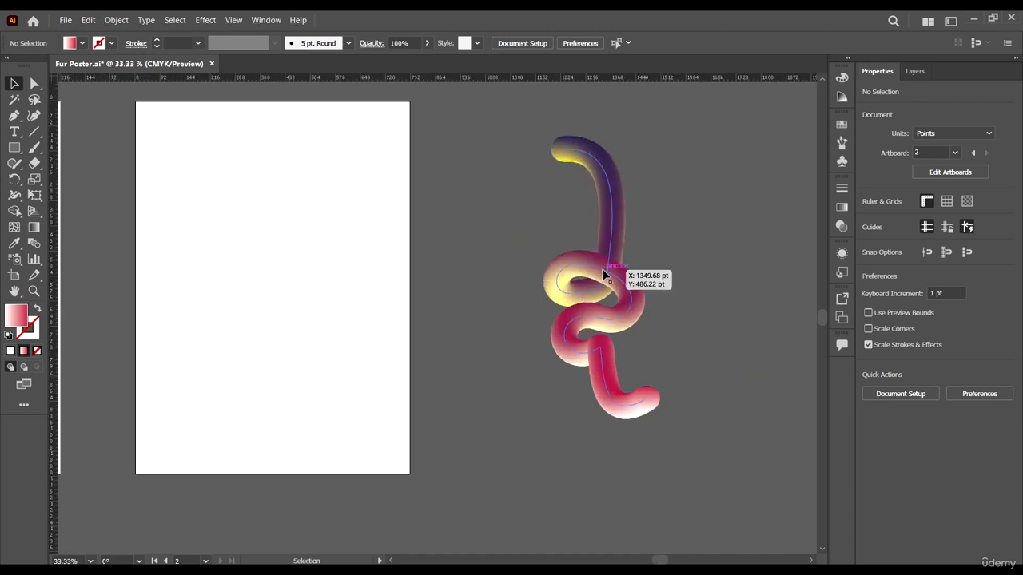
drag(603, 272, 329, 277)
scroll(589, 292, left, 3)
click(559, 291)
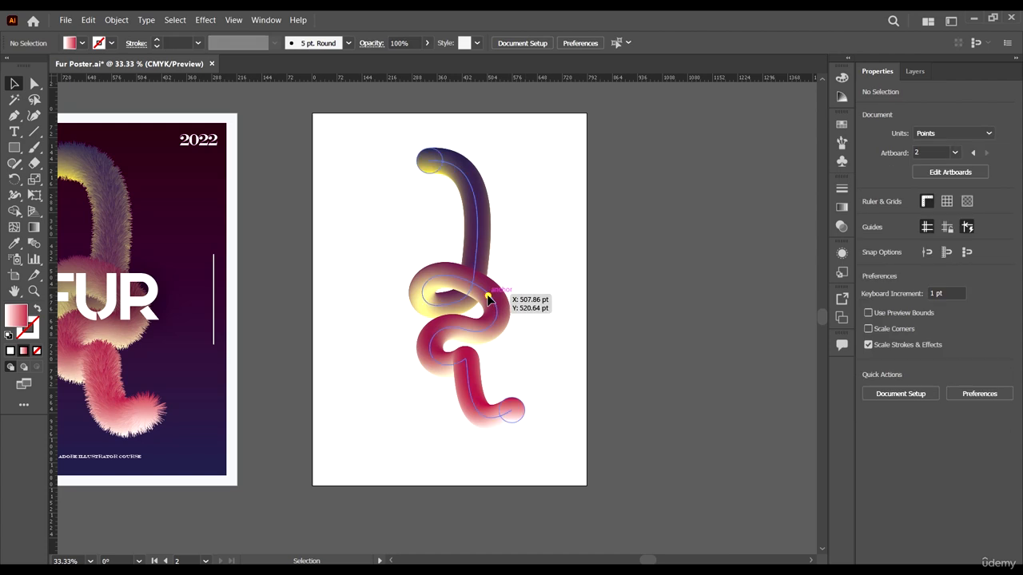
Step: Center the tube blend horizontally on the second artboard
click(489, 299)
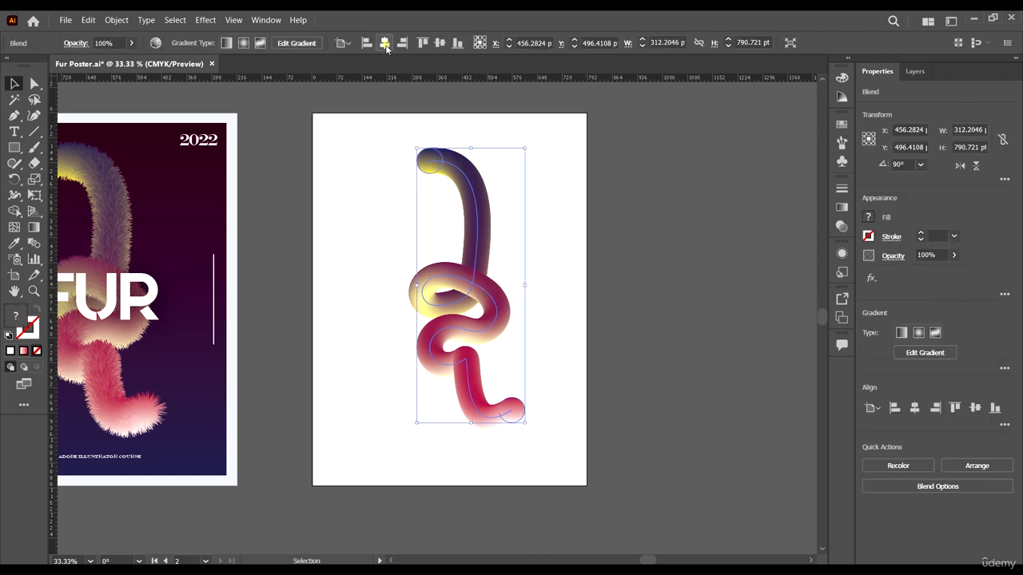
click(384, 43)
click(700, 341)
scroll(583, 335, left, 2)
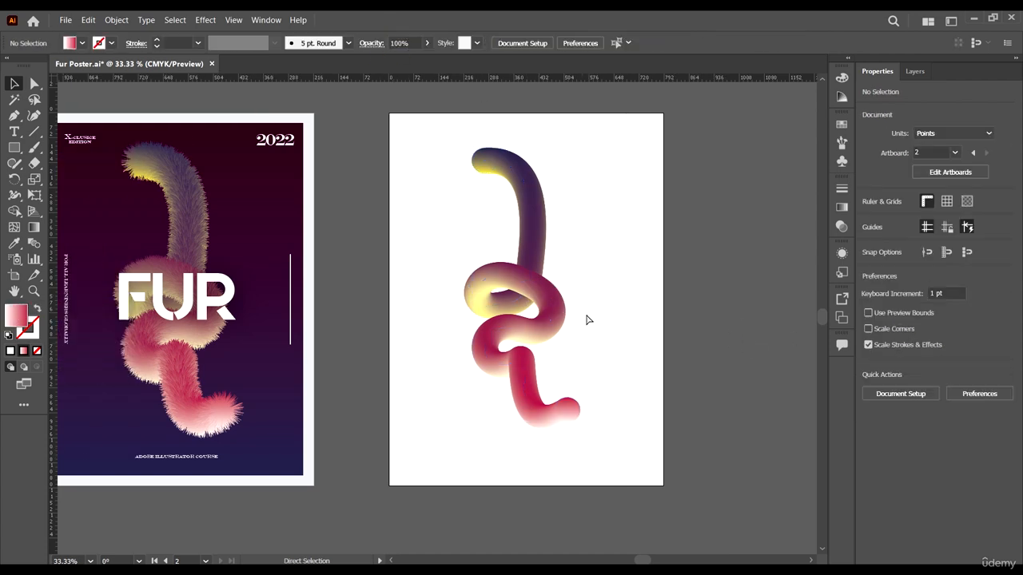
Step: Compare the smooth tube blend with the fur texture of the finished poster, both up close and from farther out
scroll(542, 171, up, 4)
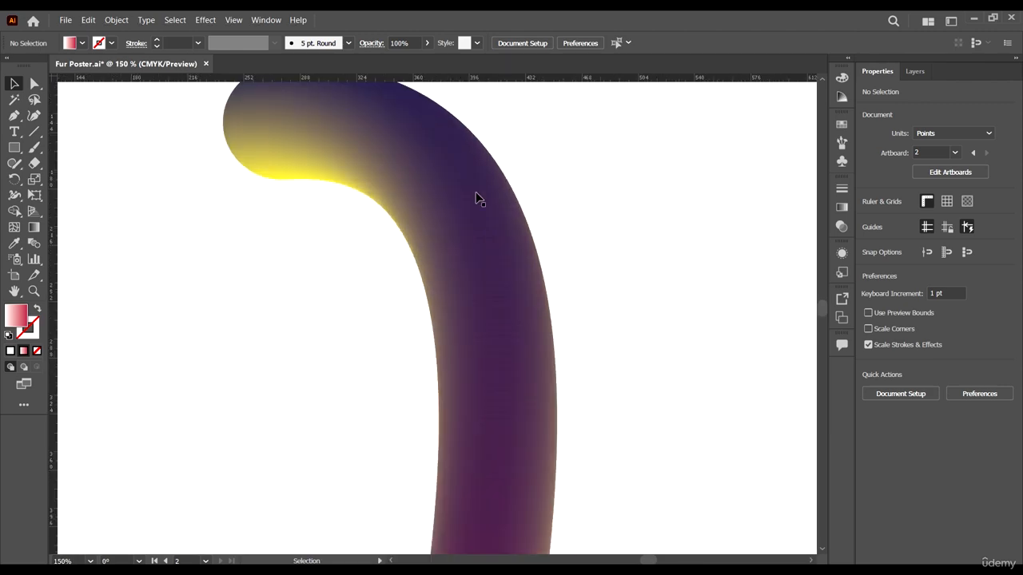
scroll(477, 197, down, 4)
scroll(450, 232, up, 4)
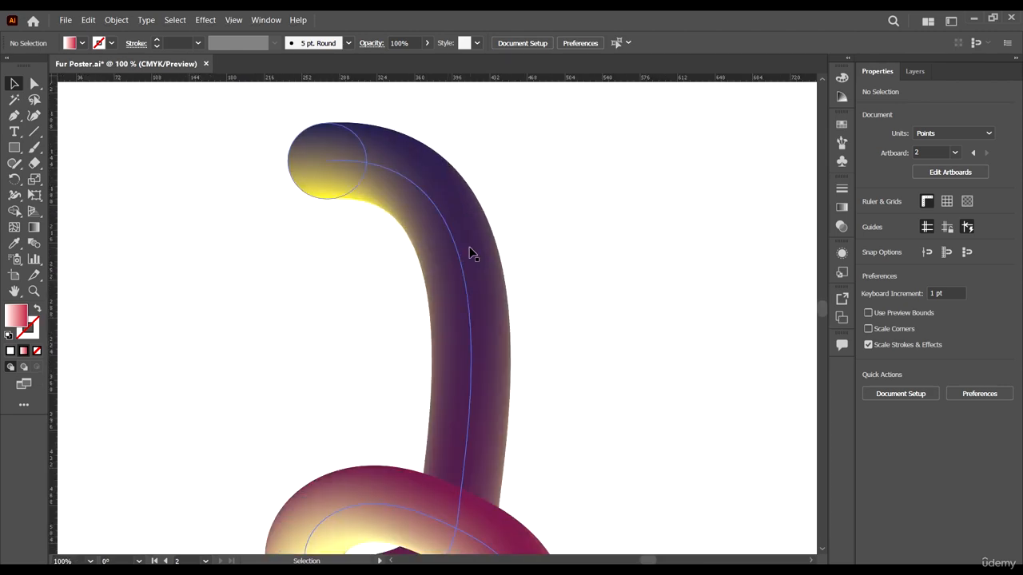
scroll(479, 254, down, 6)
scroll(310, 247, up, 5)
scroll(372, 255, down, 4)
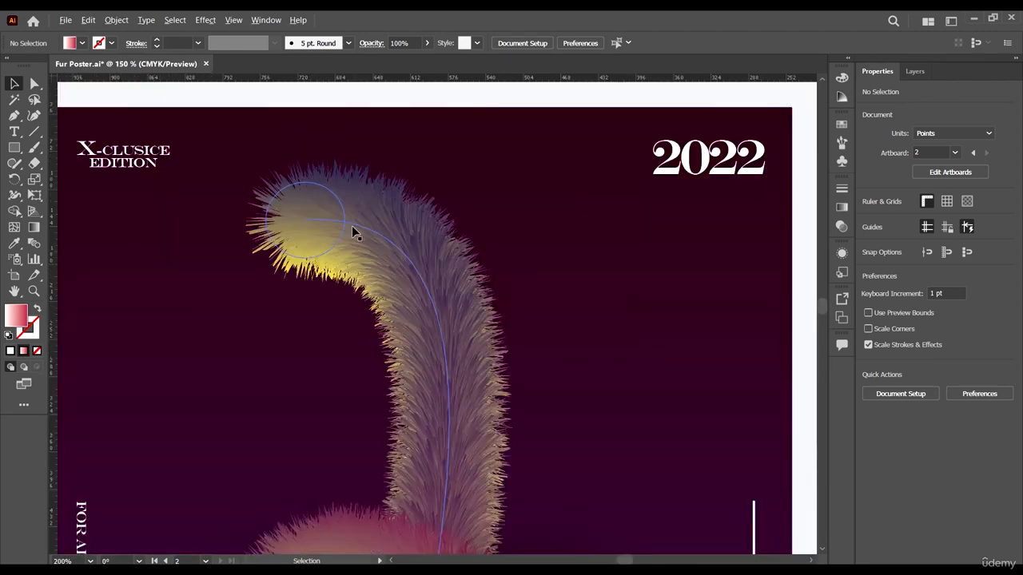
scroll(370, 267, up, 4)
scroll(363, 346, down, 4)
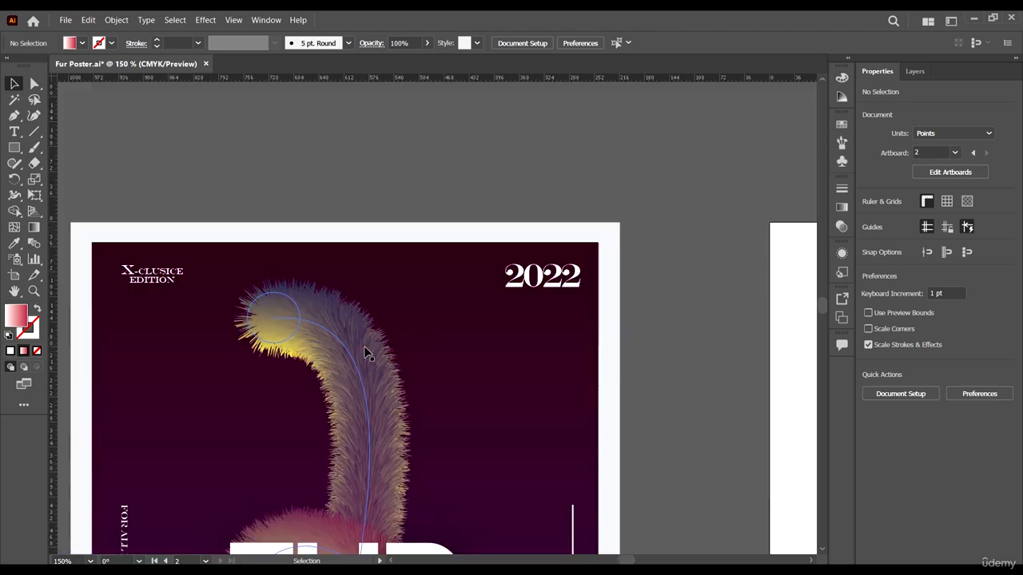
scroll(359, 437, up, 4)
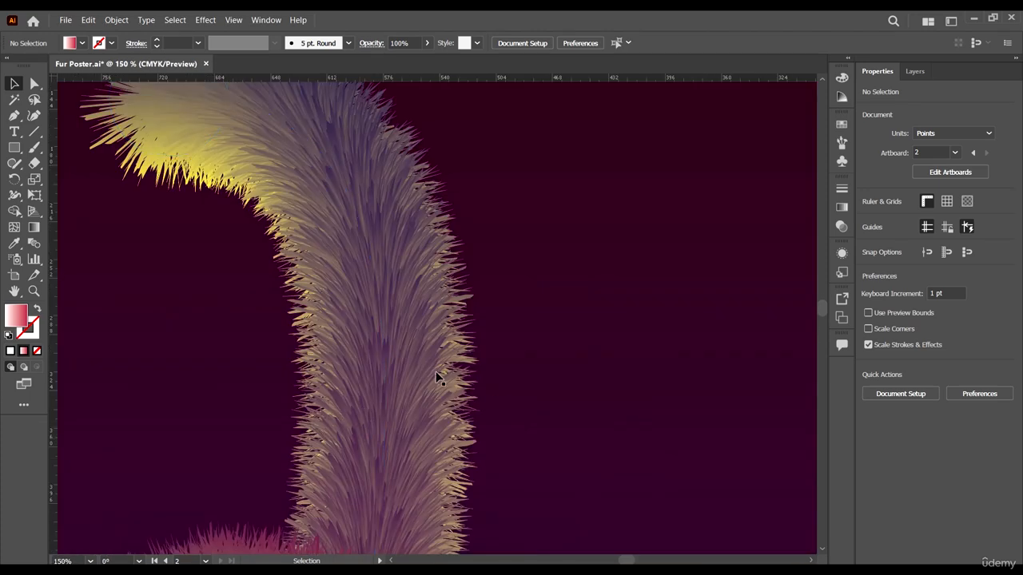
scroll(453, 366, down, 5)
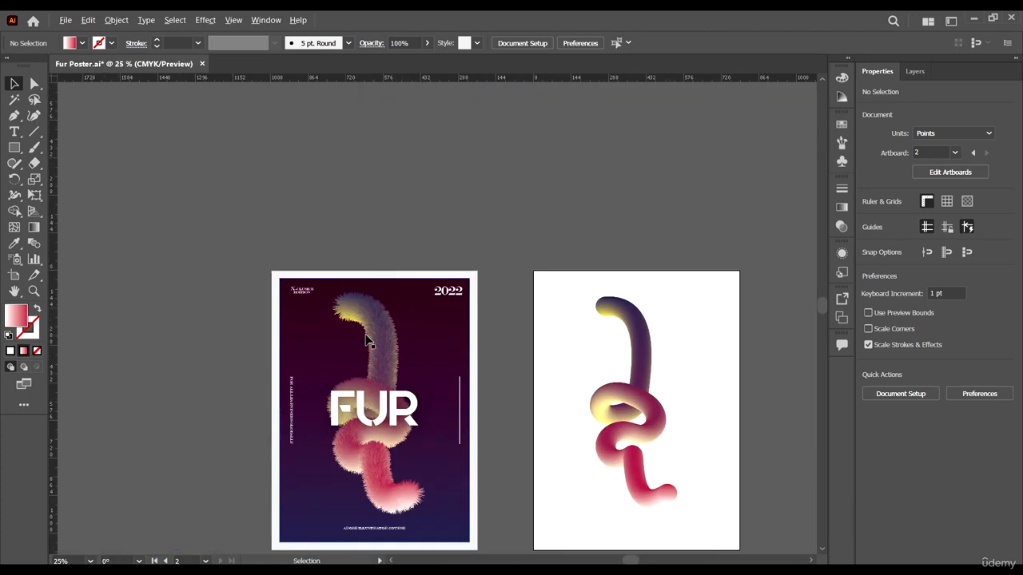
scroll(719, 408, right, 2)
scroll(706, 417, down, 2)
scroll(651, 318, up, 3)
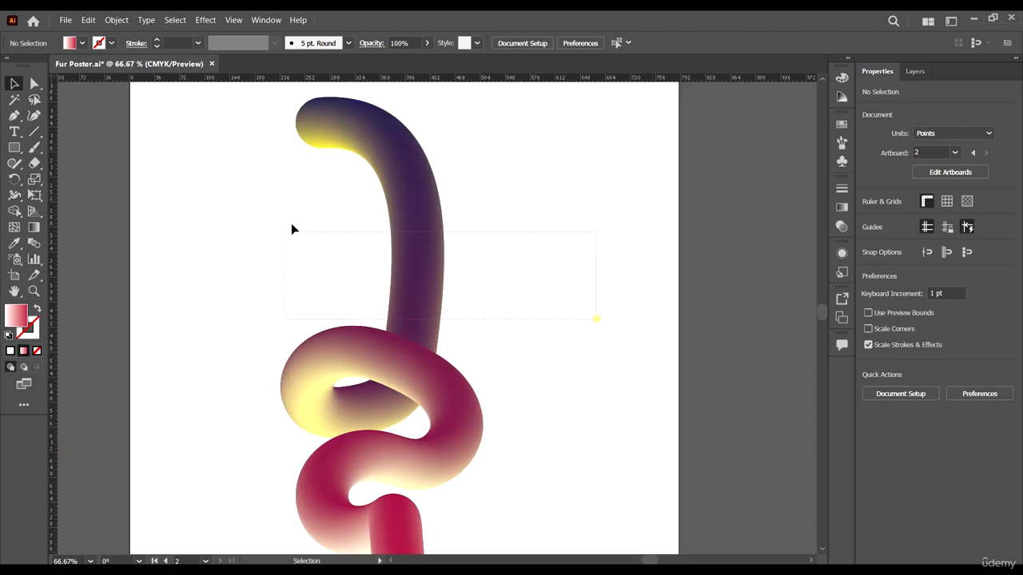
Step: Apply a Roughen effect to the tube blend with 31% relative size, detail 100/in and corner points
click(385, 231)
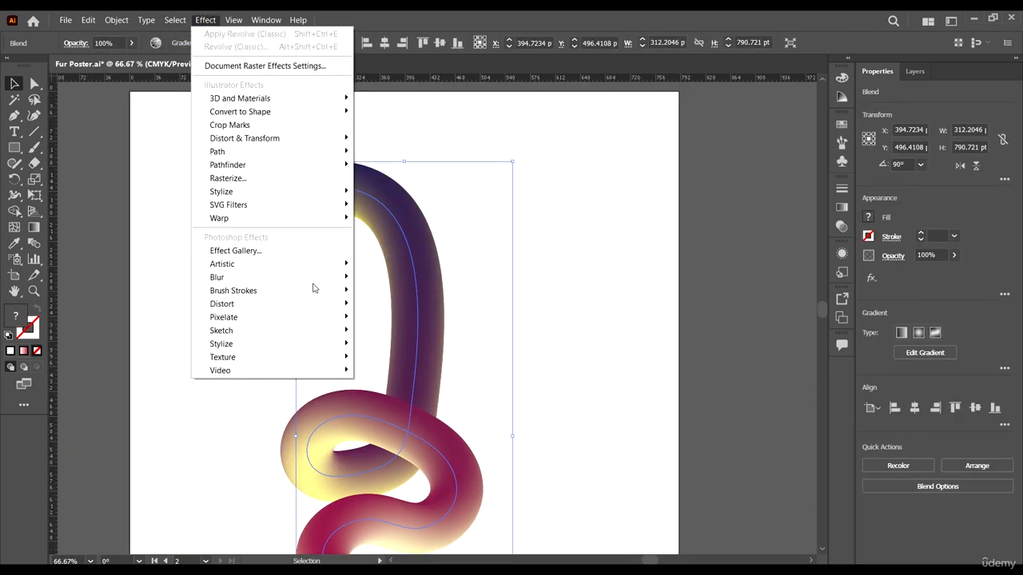
mouse_move(332, 145)
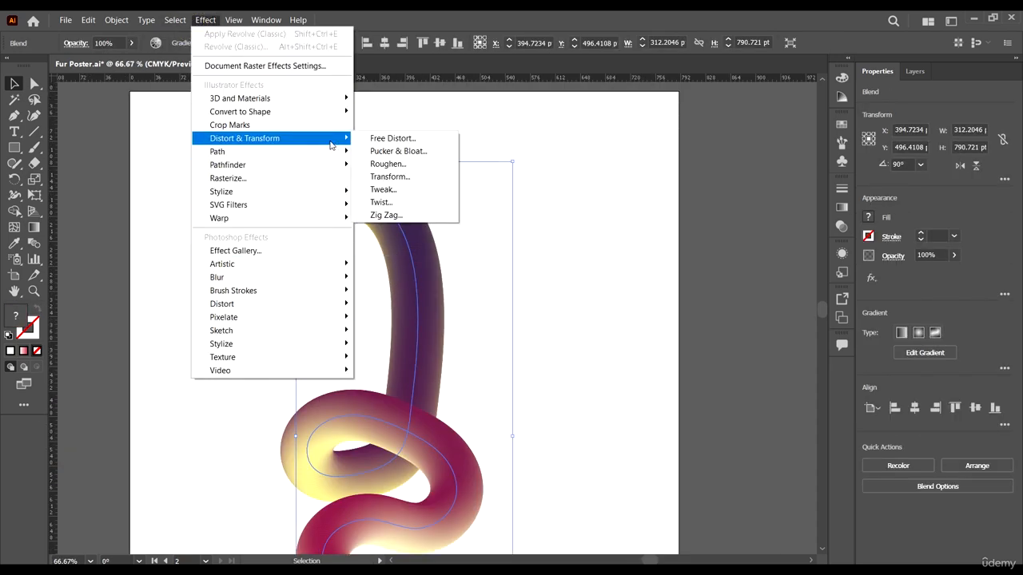
click(413, 165)
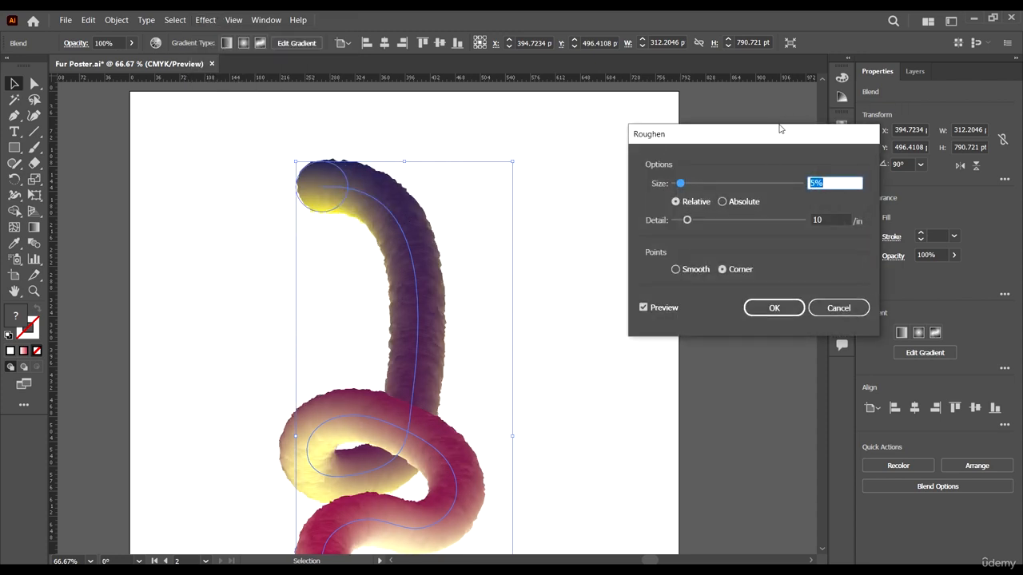
drag(780, 128, 761, 138)
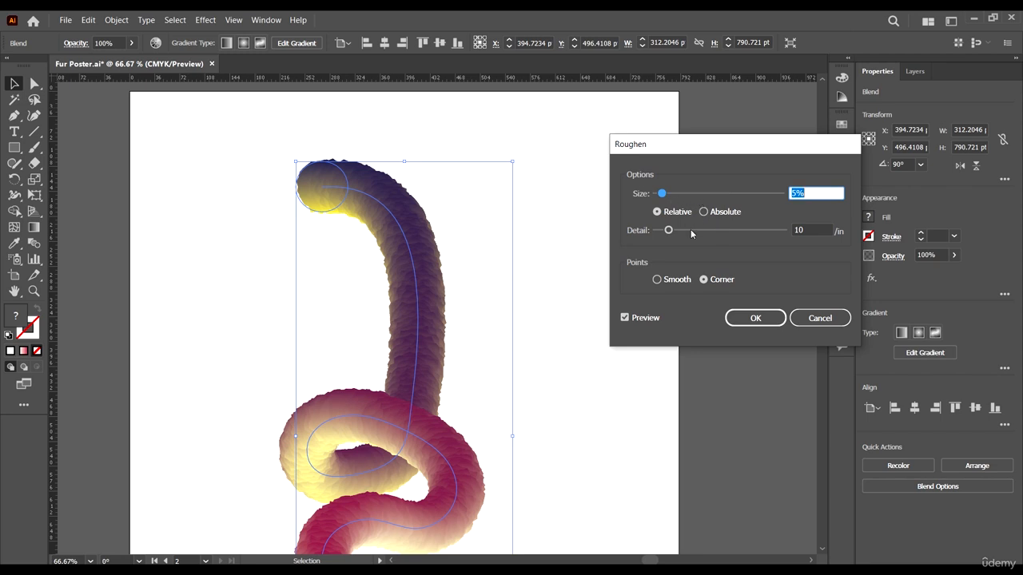
drag(692, 234, 714, 233)
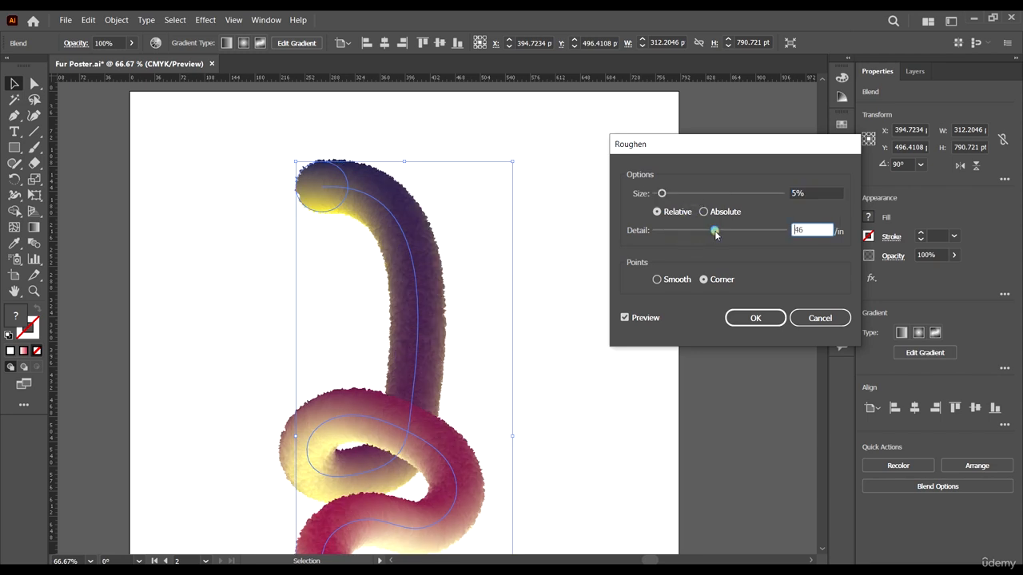
drag(662, 193, 673, 193)
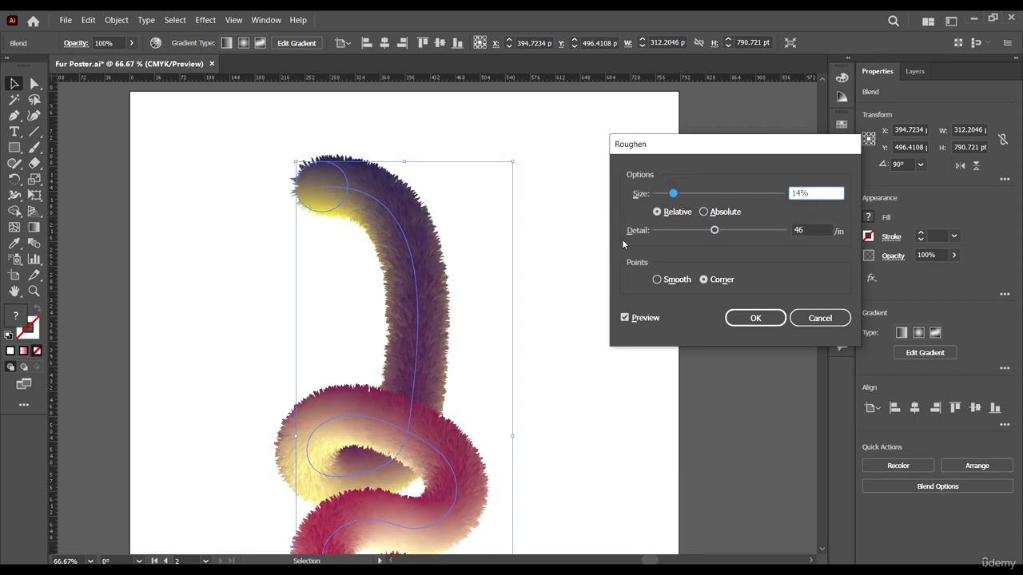
click(746, 230)
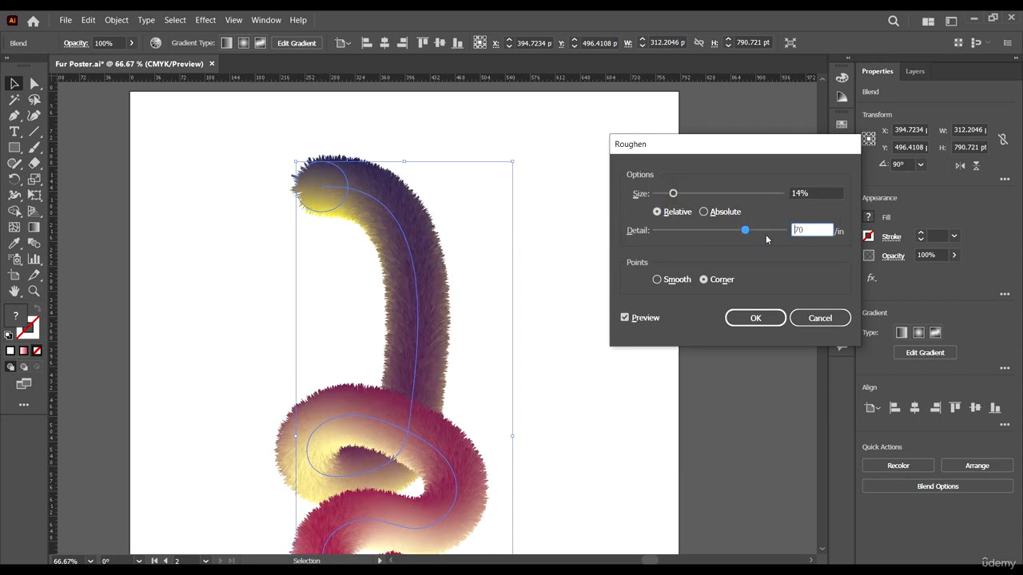
drag(775, 233, 797, 230)
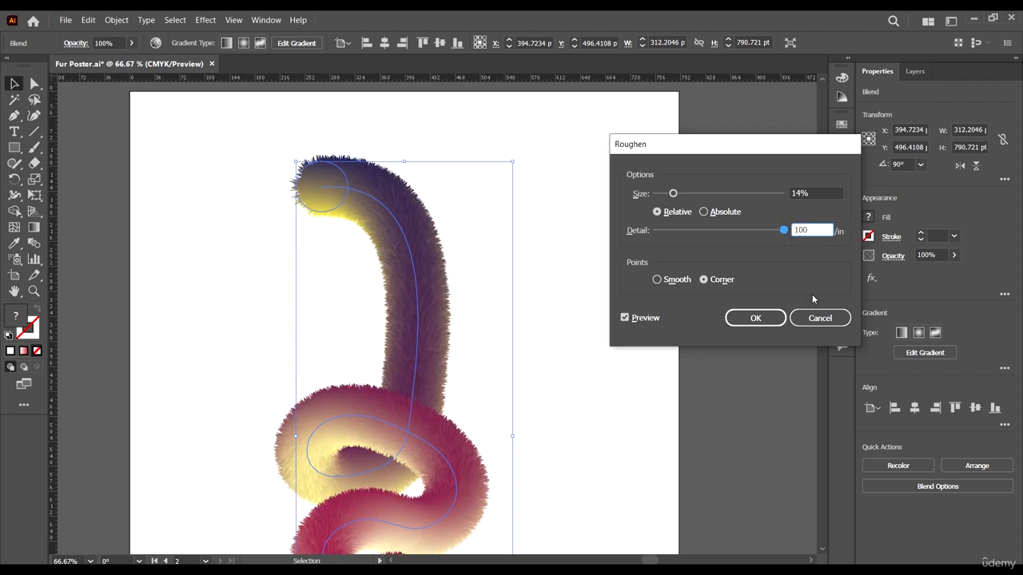
drag(673, 193, 705, 198)
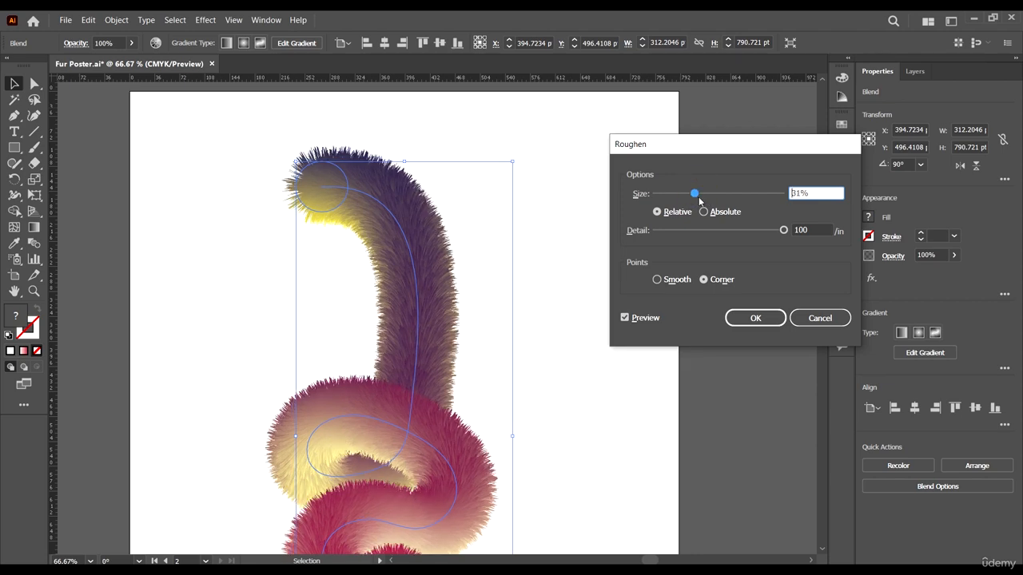
click(750, 313)
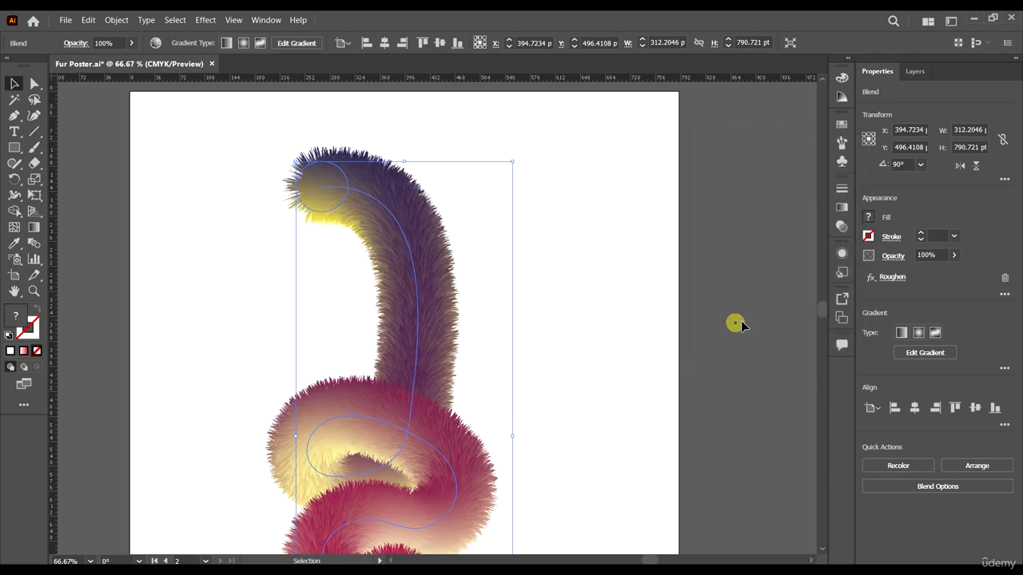
click(701, 253)
Step: Compare the roughened tube's fur and overall shape with the tube on the finished poster
scroll(701, 254, down, 2)
scroll(660, 299, down, 1)
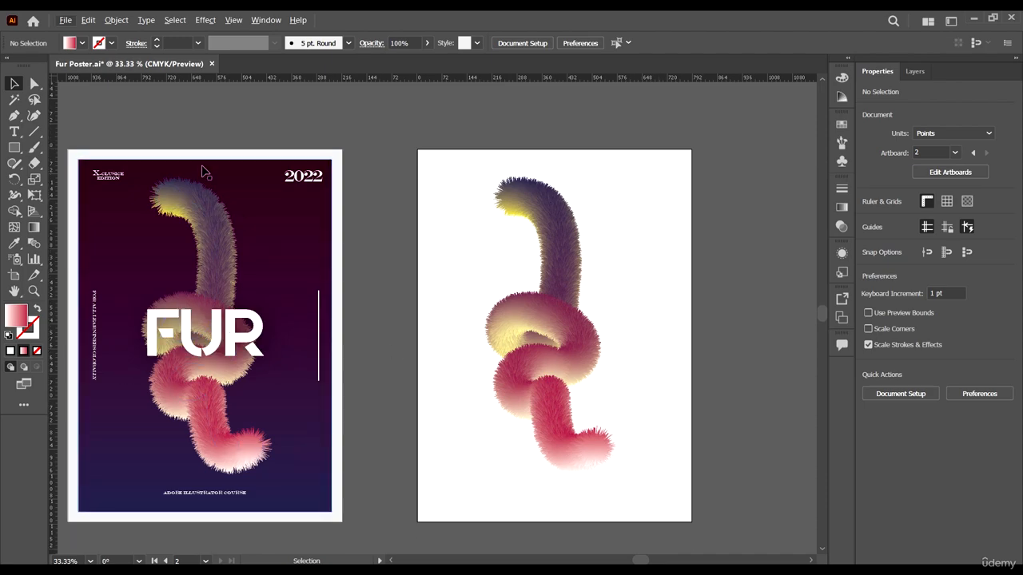
scroll(192, 228, up, 2)
scroll(191, 228, up, 2)
scroll(267, 237, down, 5)
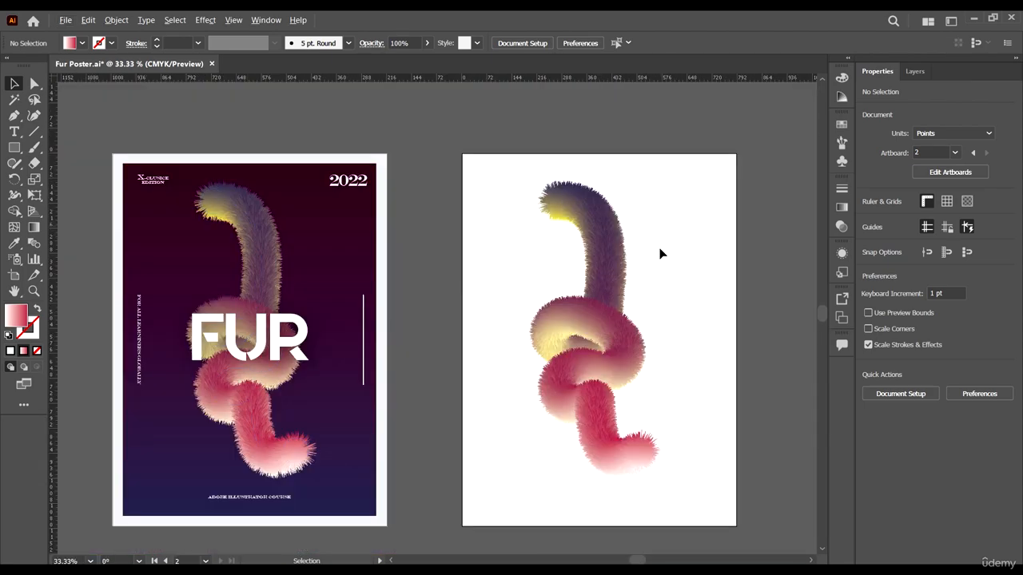
scroll(617, 225, up, 1)
scroll(617, 226, up, 2)
scroll(611, 223, down, 3)
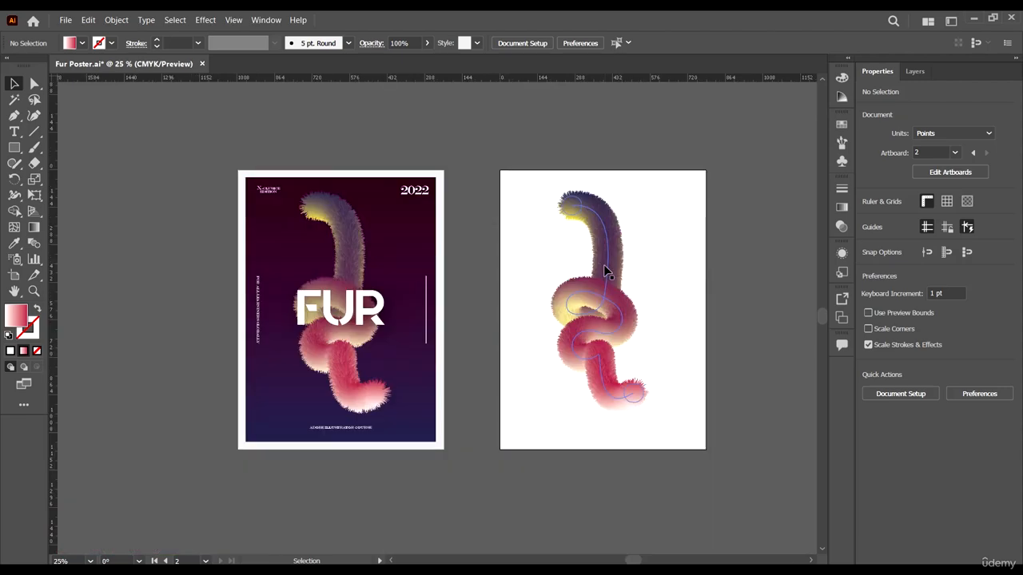
Step: Edit the tube's Roughen effect, setting the size to 37% relative with detail at 100/in
click(603, 265)
scroll(605, 224, up, 1)
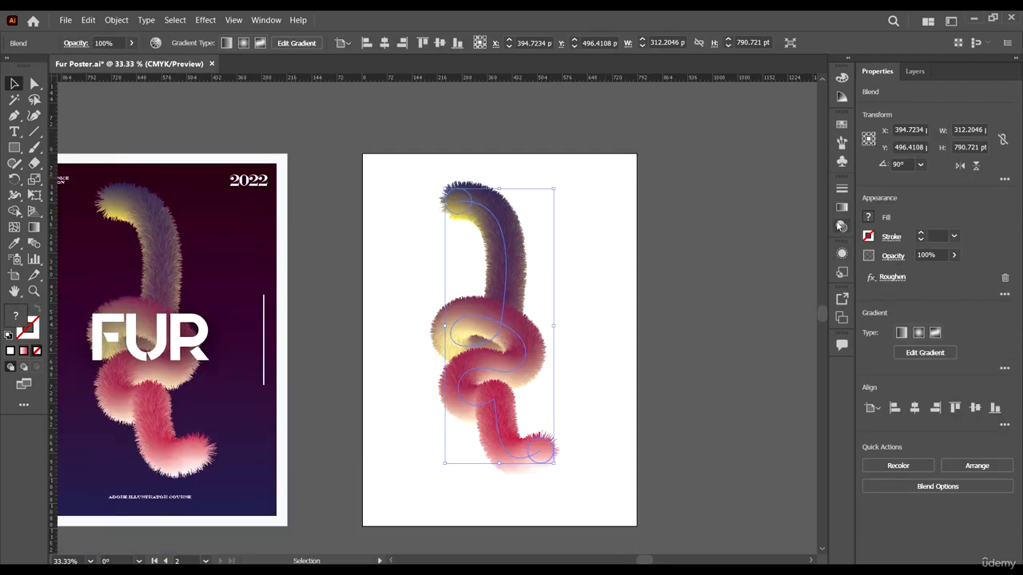
click(843, 253)
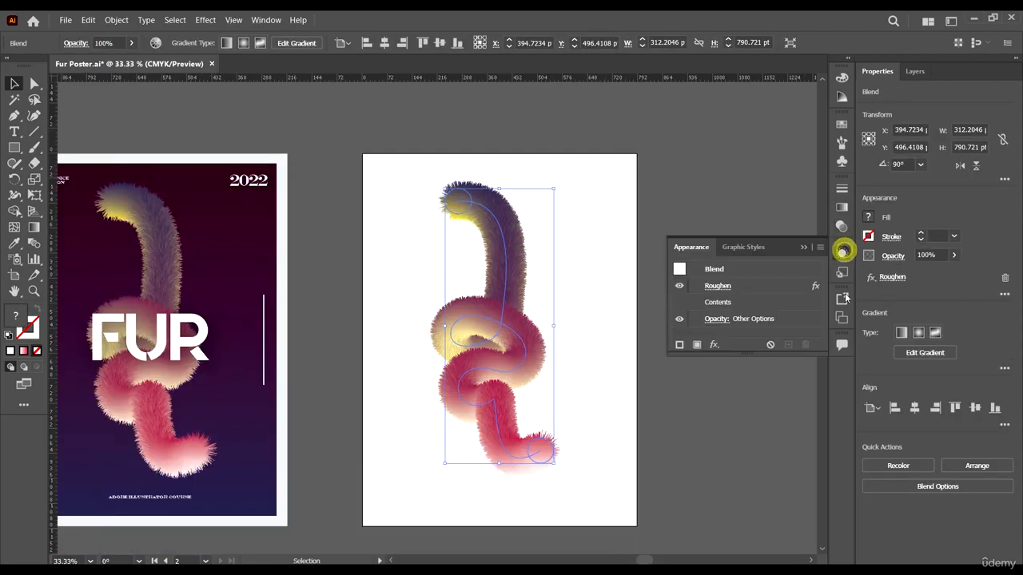
click(723, 286)
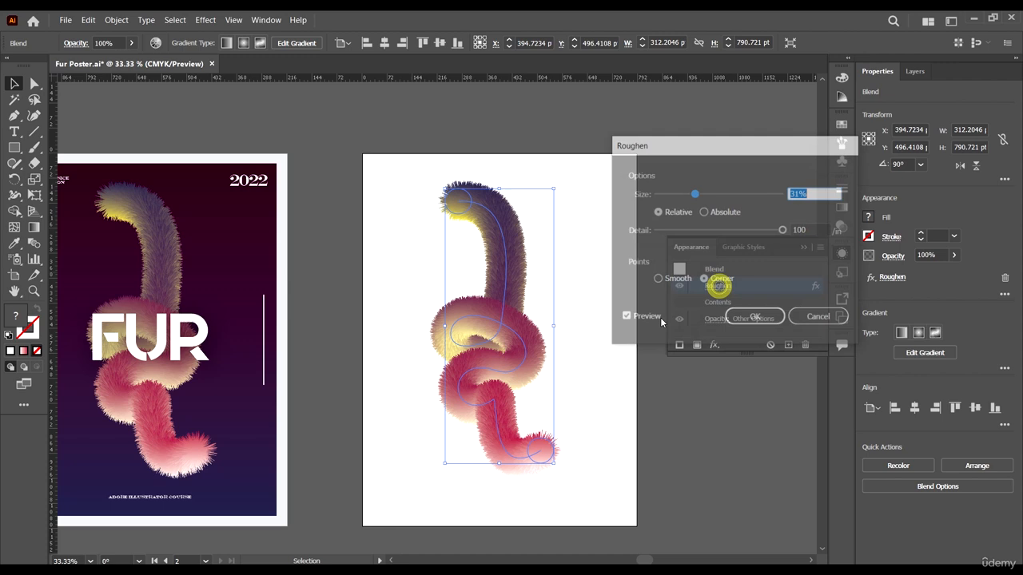
click(701, 196)
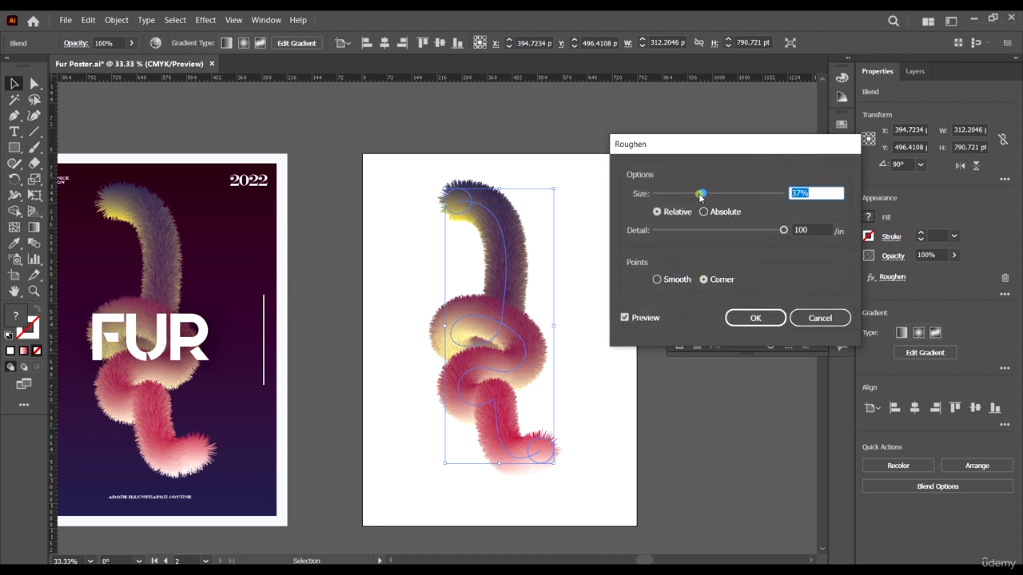
click(782, 231)
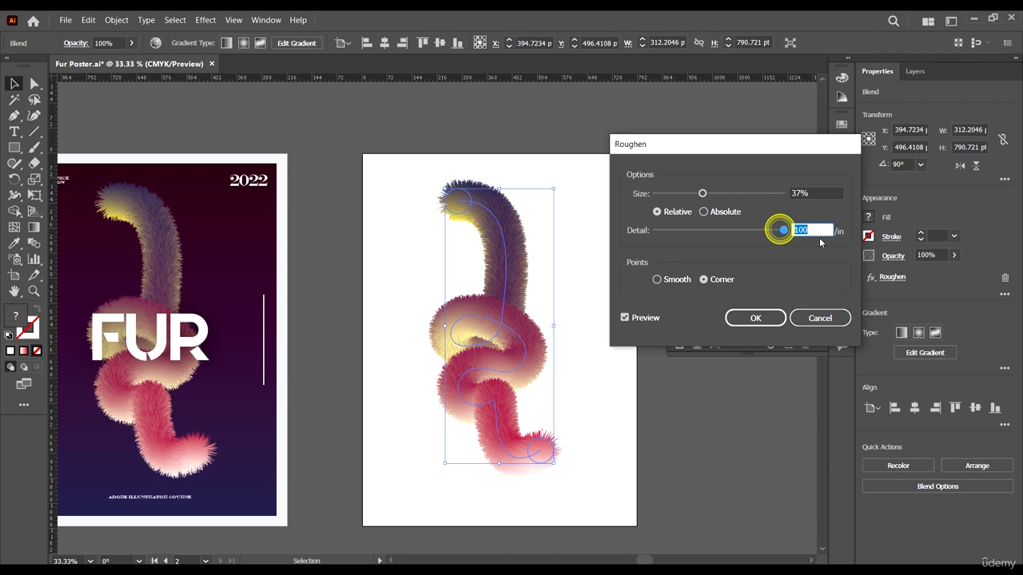
click(703, 212)
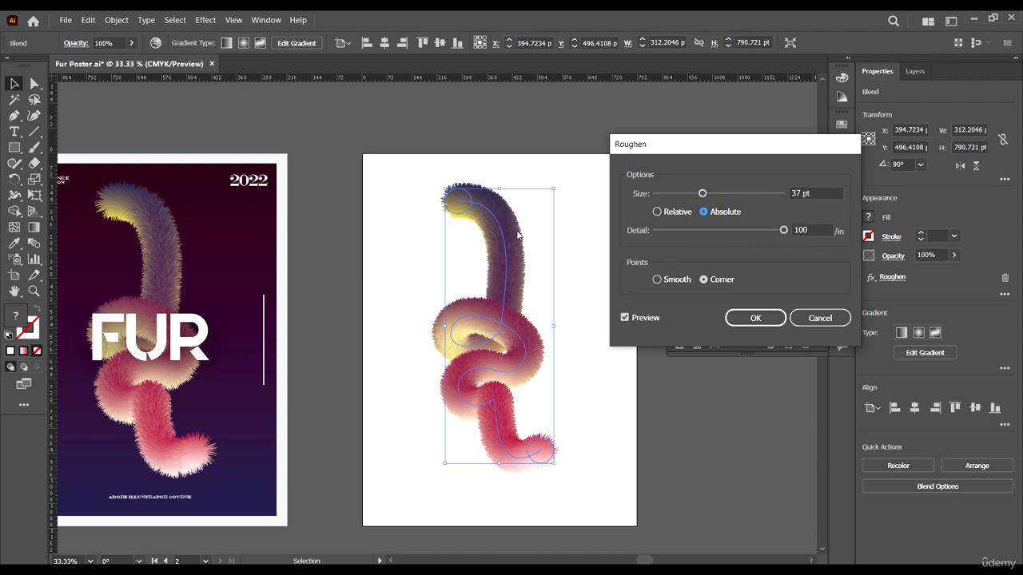
click(657, 212)
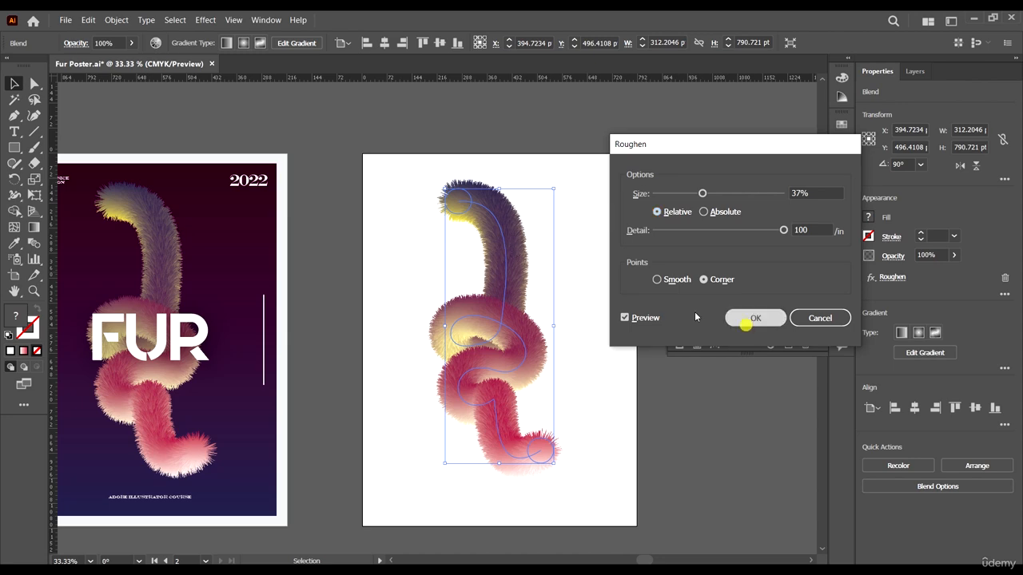
click(746, 326)
scroll(522, 245, up, 5)
scroll(515, 246, down, 6)
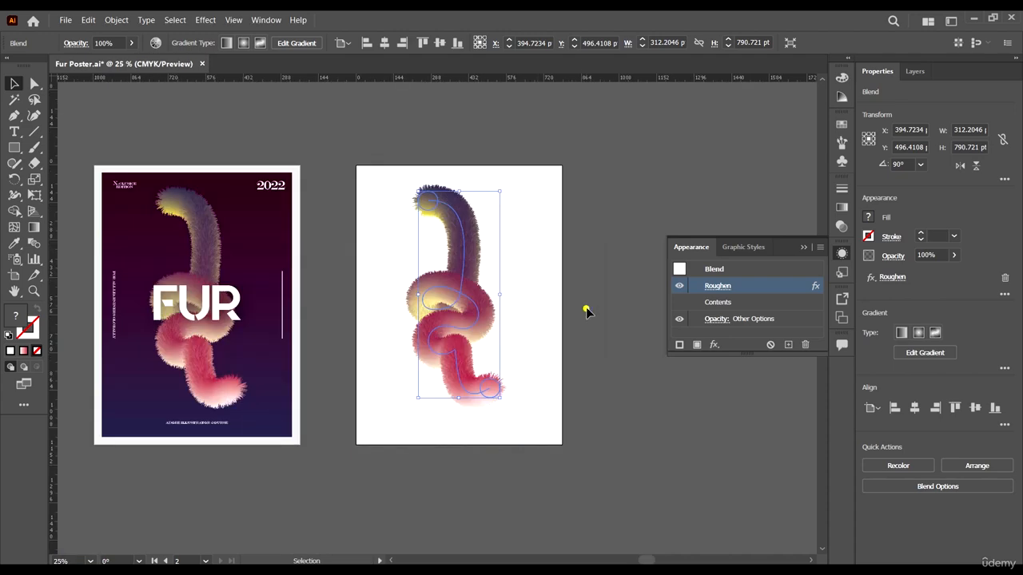
click(586, 309)
Step: Copy the dark gradient background rectangle from the finished poster onto the second artboard, behind the fur tube
scroll(457, 273, down, 2)
scroll(416, 247, left, 4)
scroll(401, 194, up, 1)
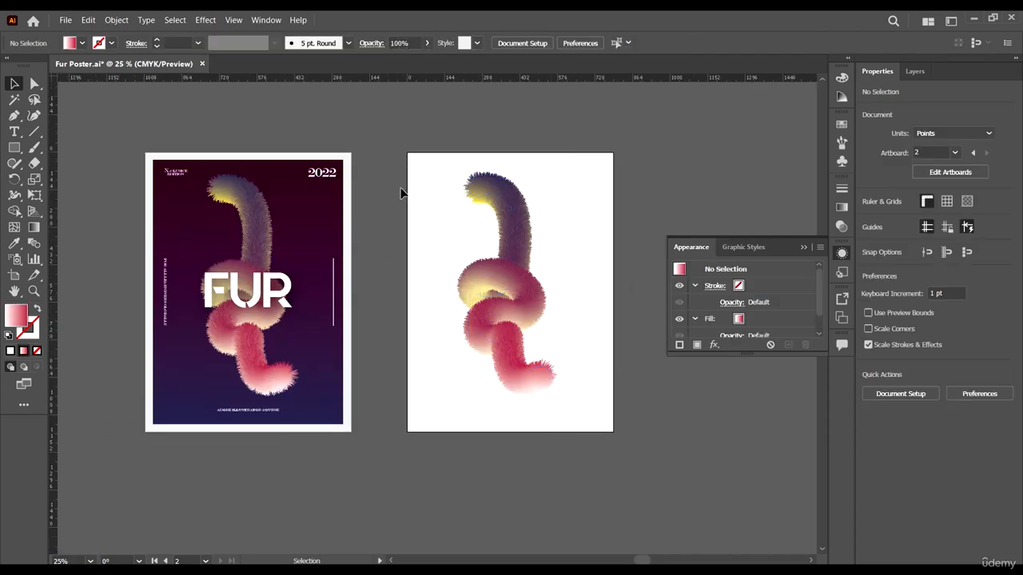
click(333, 203)
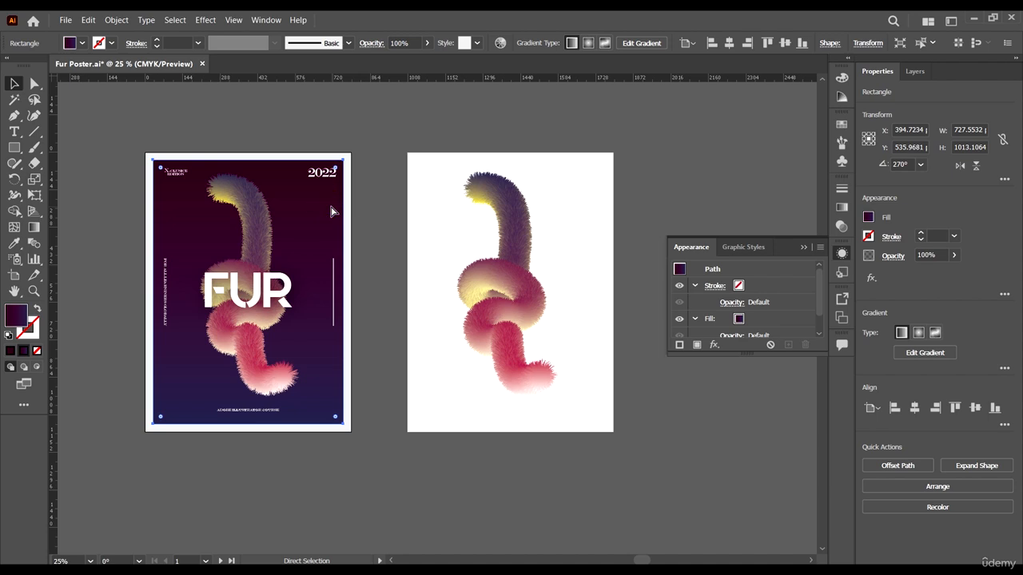
drag(317, 212, 582, 239)
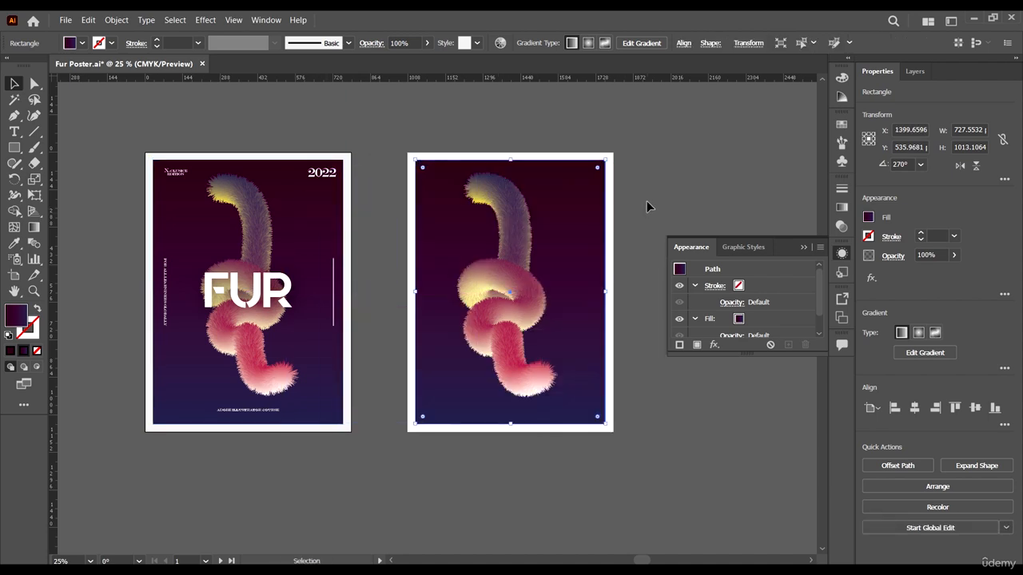
Step: Center the gradient background rectangle vertically on the second artboard
click(647, 200)
click(602, 193)
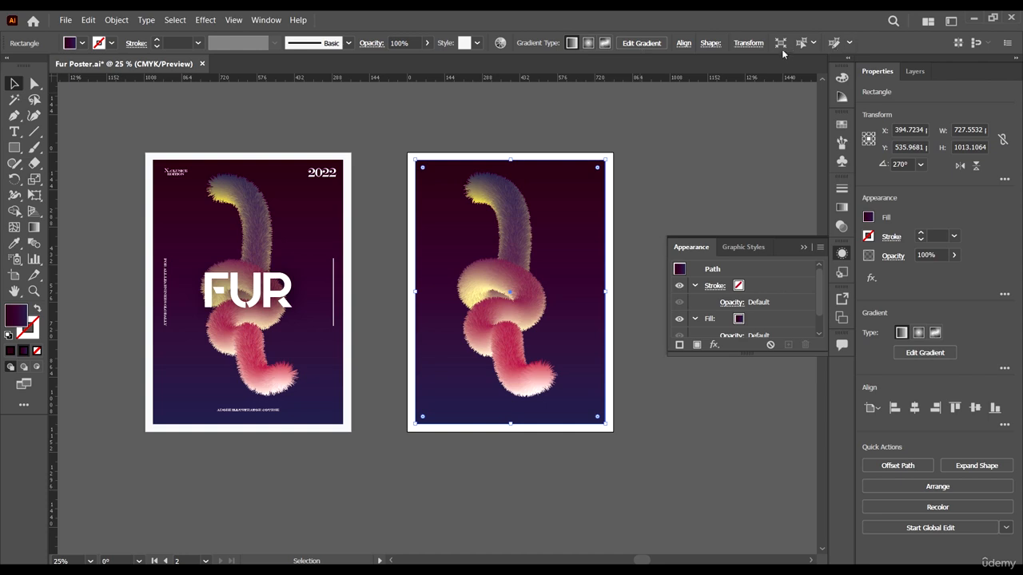
click(684, 43)
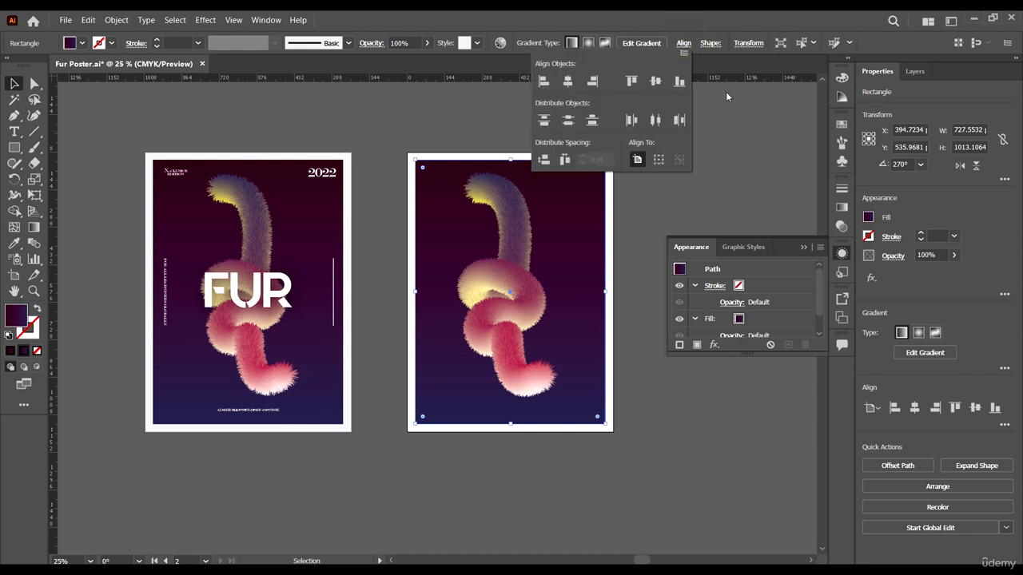
click(657, 81)
click(650, 191)
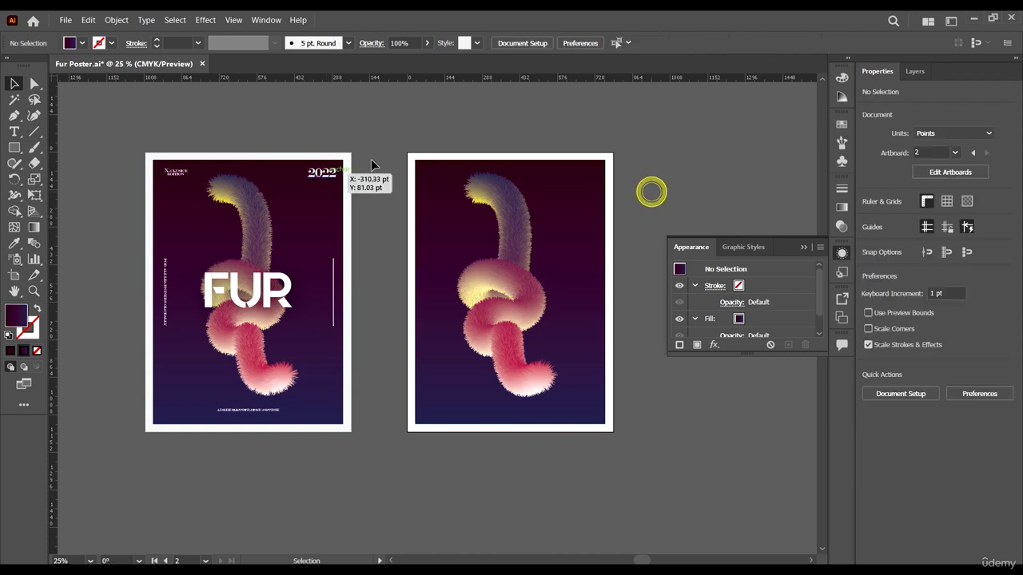
Step: Copy the white border rectangle from the finished poster onto the second artboard, behind the artwork, and center it vertically
click(351, 178)
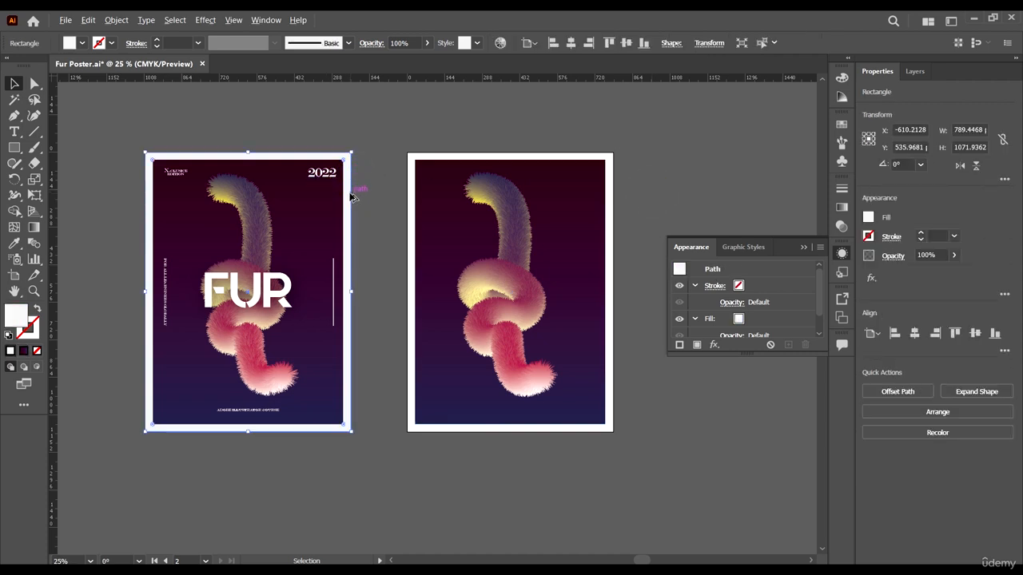
drag(351, 194, 630, 208)
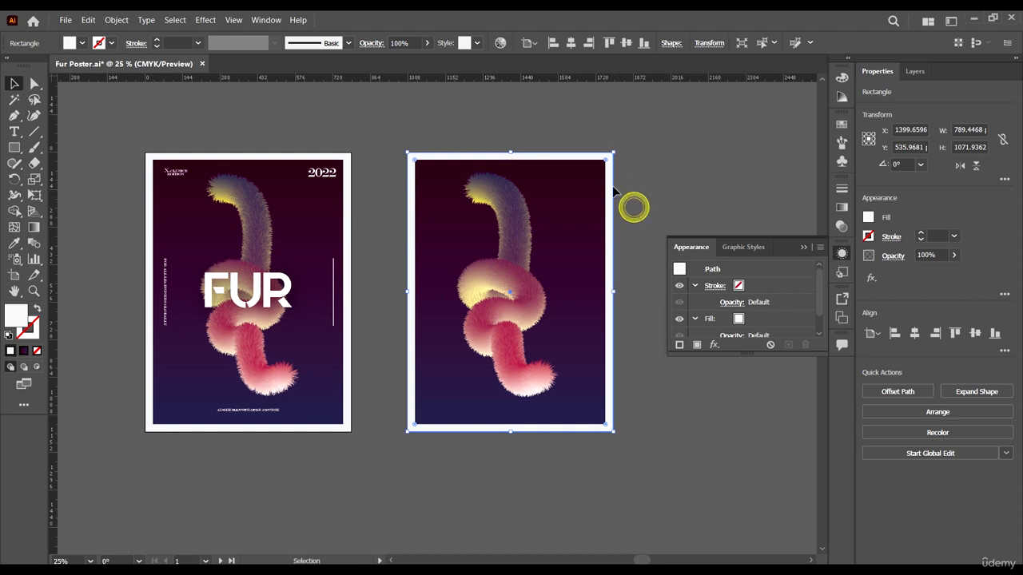
click(631, 192)
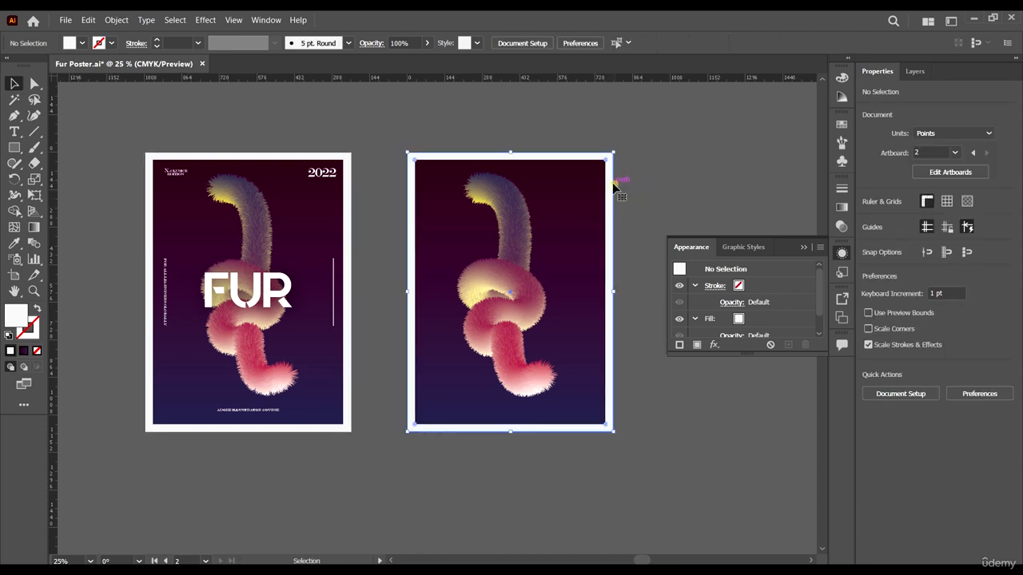
click(615, 185)
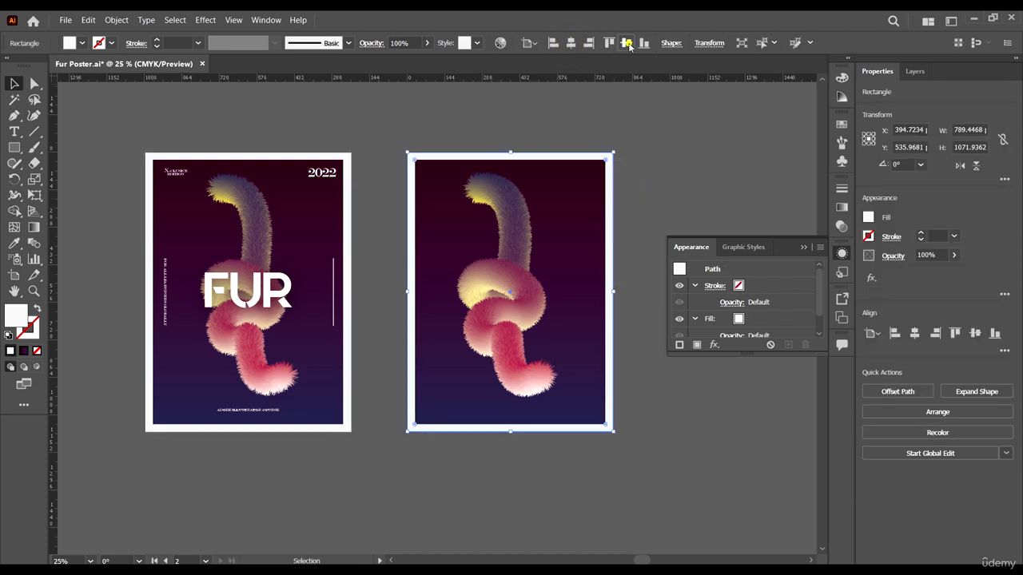
click(681, 169)
Step: Copy the finished poster's text group with the FUR title onto the second artboard and center it horizontally and vertically
click(264, 303)
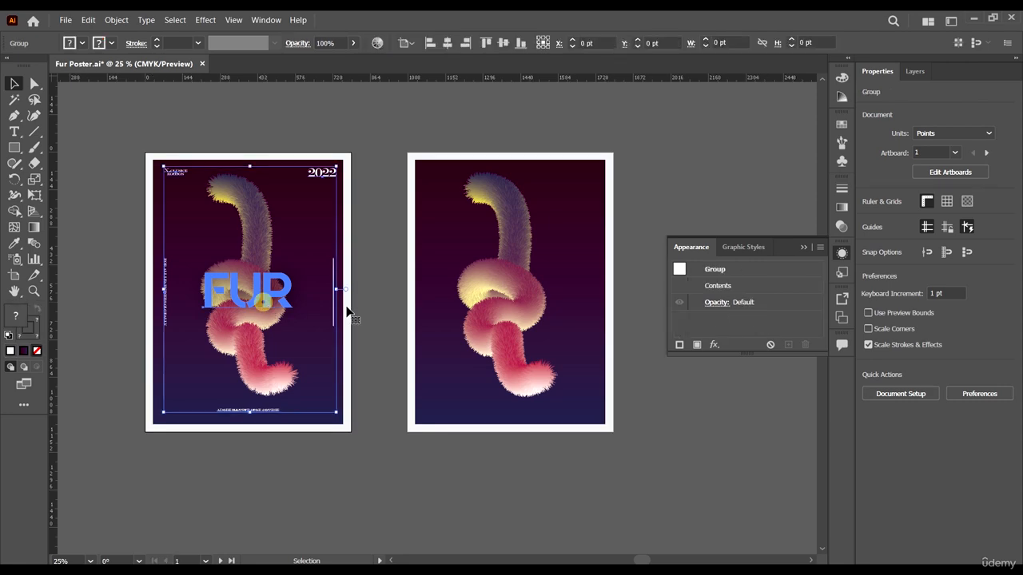
scroll(169, 161, up, 5)
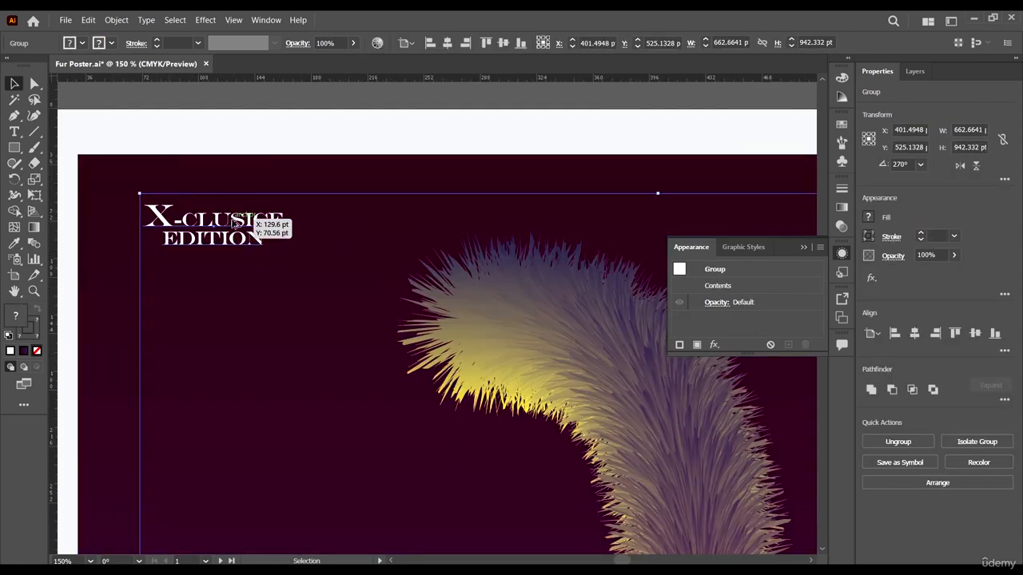
scroll(230, 220, down, 5)
scroll(308, 356, up, 2)
scroll(307, 356, down, 2)
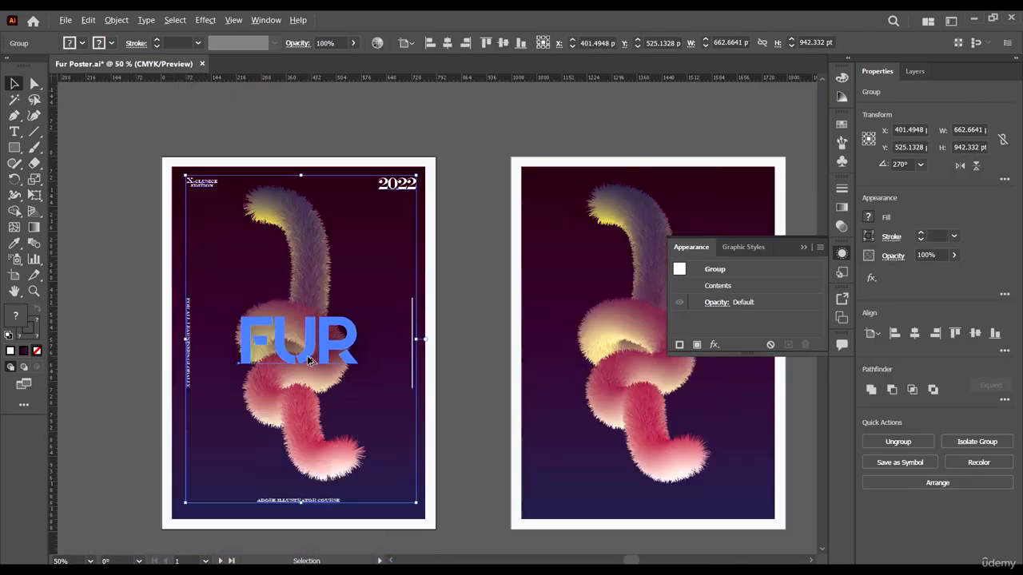
scroll(383, 382, right, 2)
scroll(297, 377, down, 1)
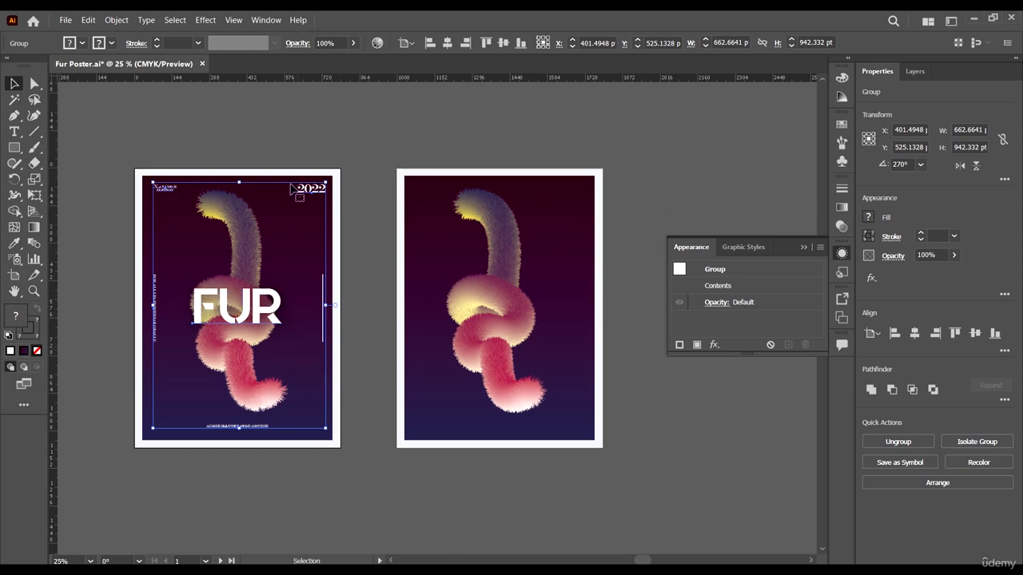
scroll(240, 320, right, 1)
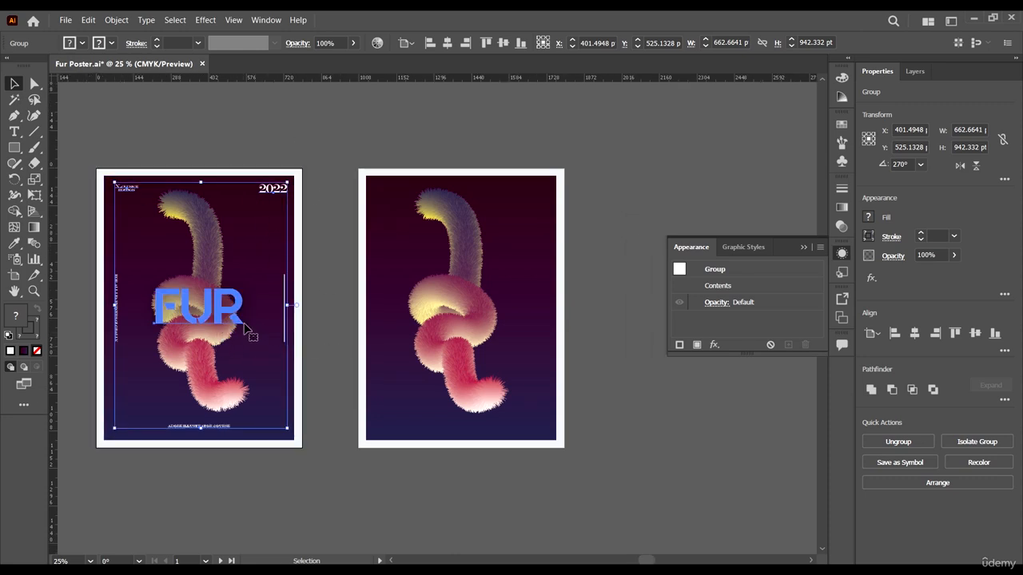
drag(255, 313, 478, 325)
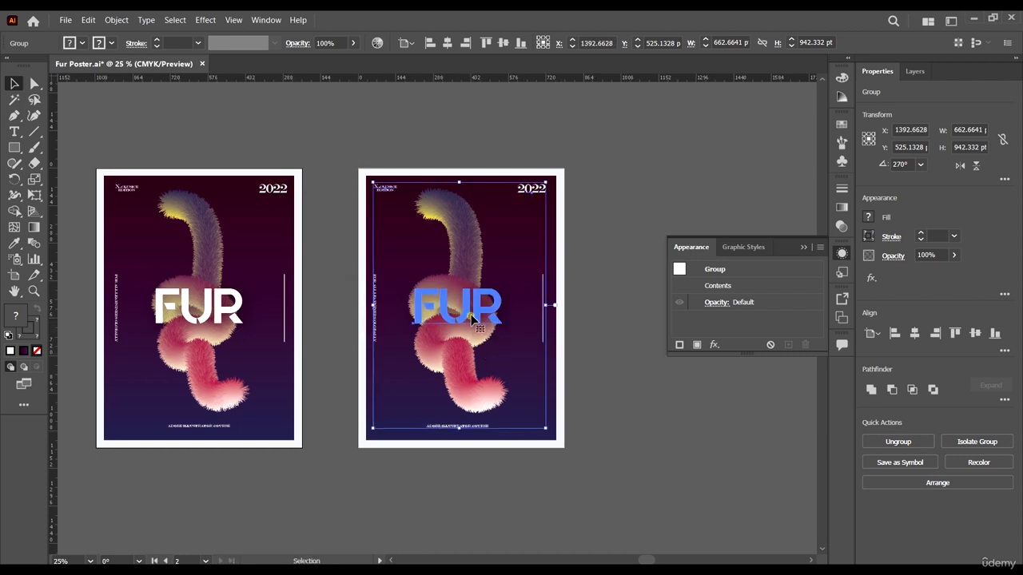
click(448, 44)
click(502, 43)
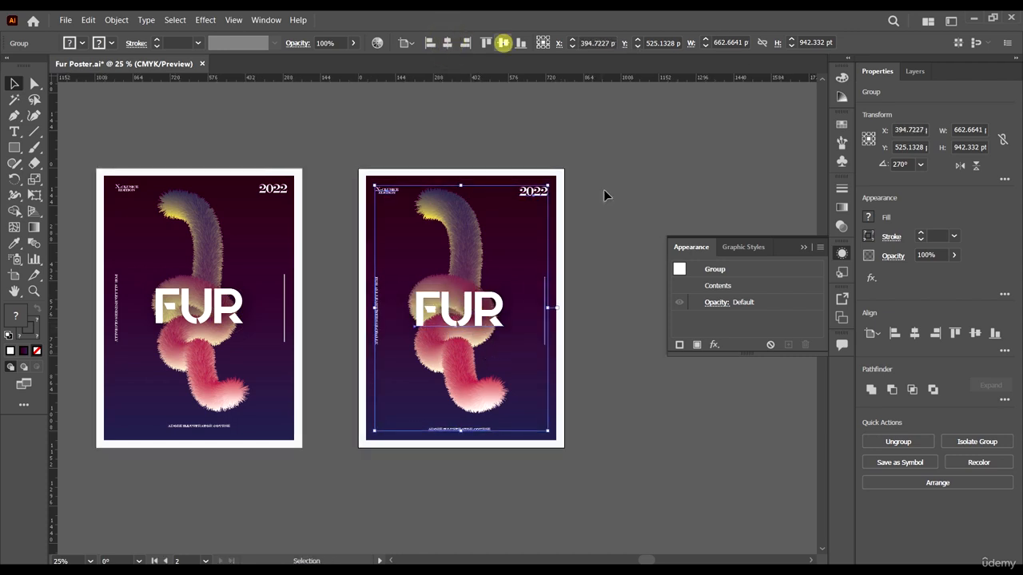
click(659, 165)
Step: Compare the recreated poster with the finished one, checking the text placement and the roughened tube blend
scroll(659, 164, down, 1)
scroll(525, 136, up, 5)
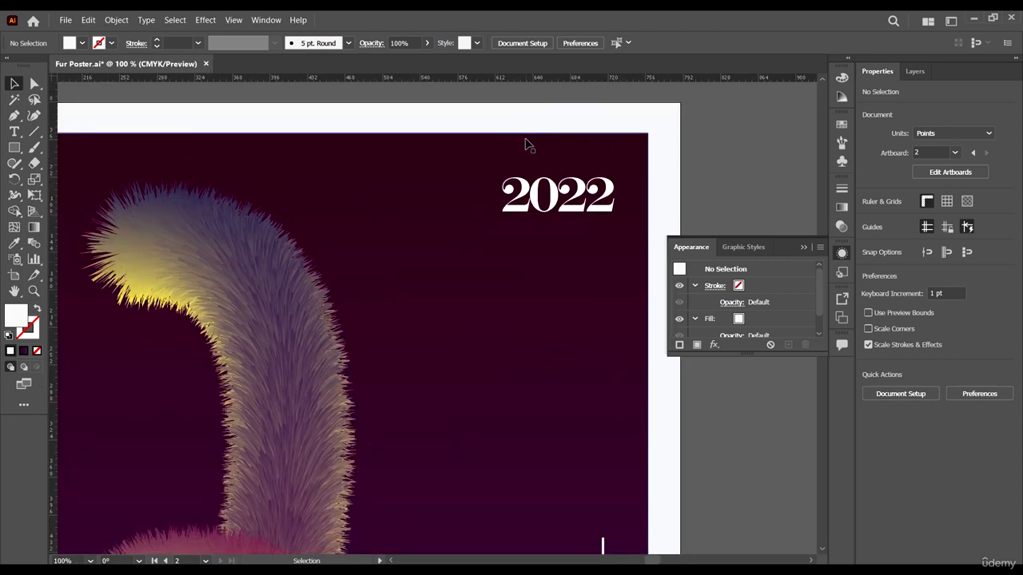
scroll(346, 166, down, 5)
scroll(160, 164, up, 3)
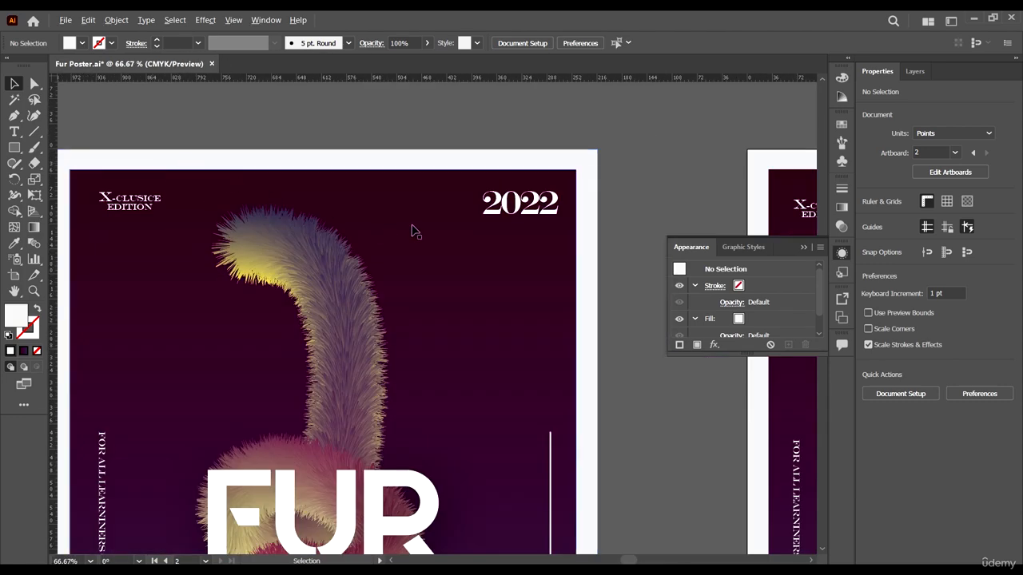
scroll(413, 228, down, 4)
scroll(511, 240, up, 3)
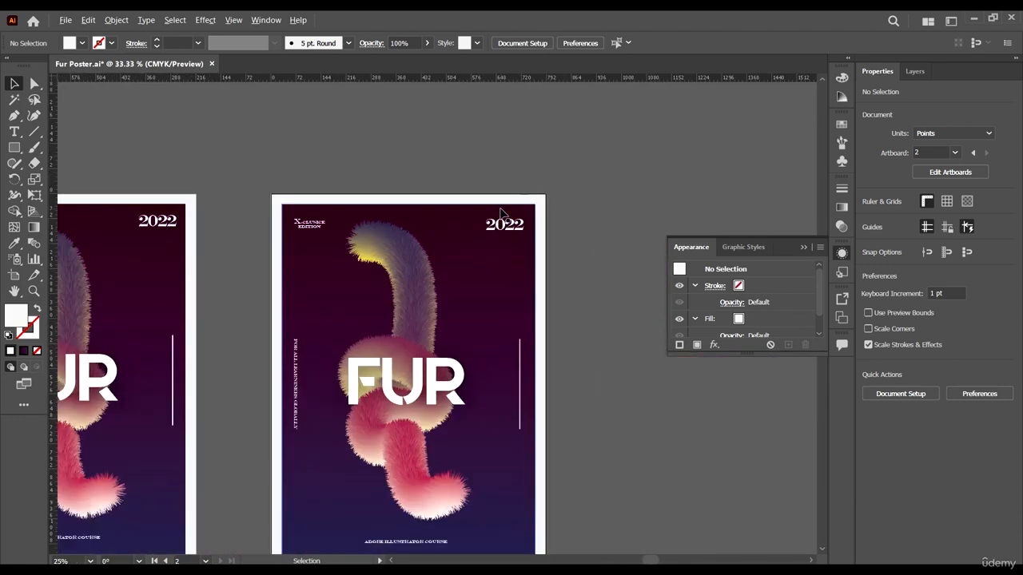
scroll(507, 221, down, 1)
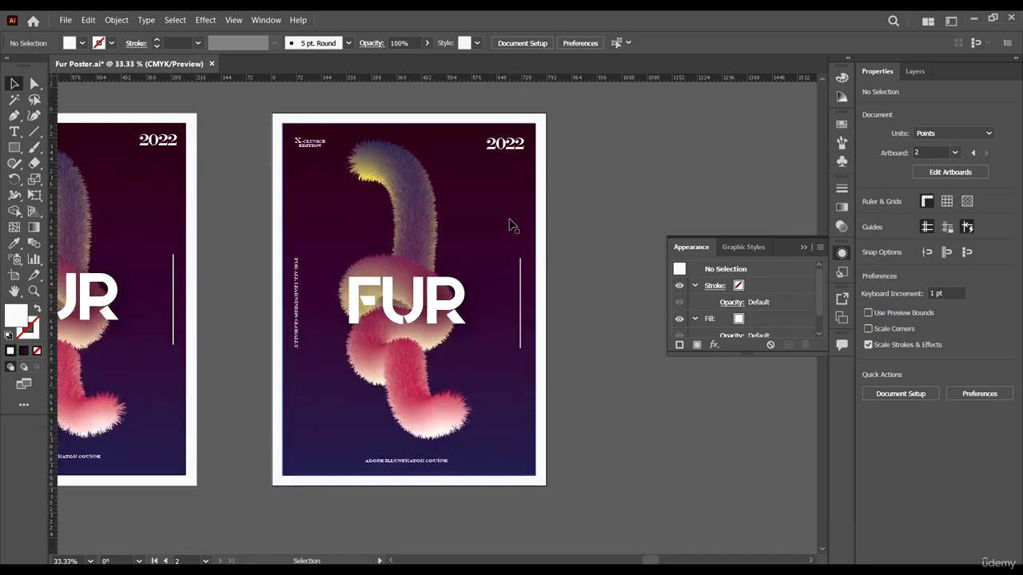
scroll(472, 251, left, 2)
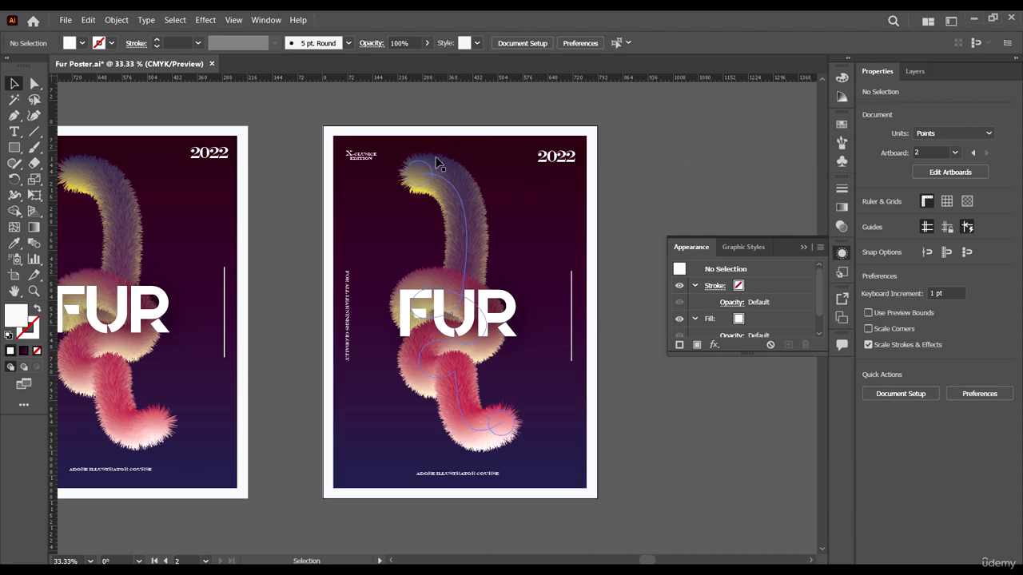
scroll(655, 179, down, 2)
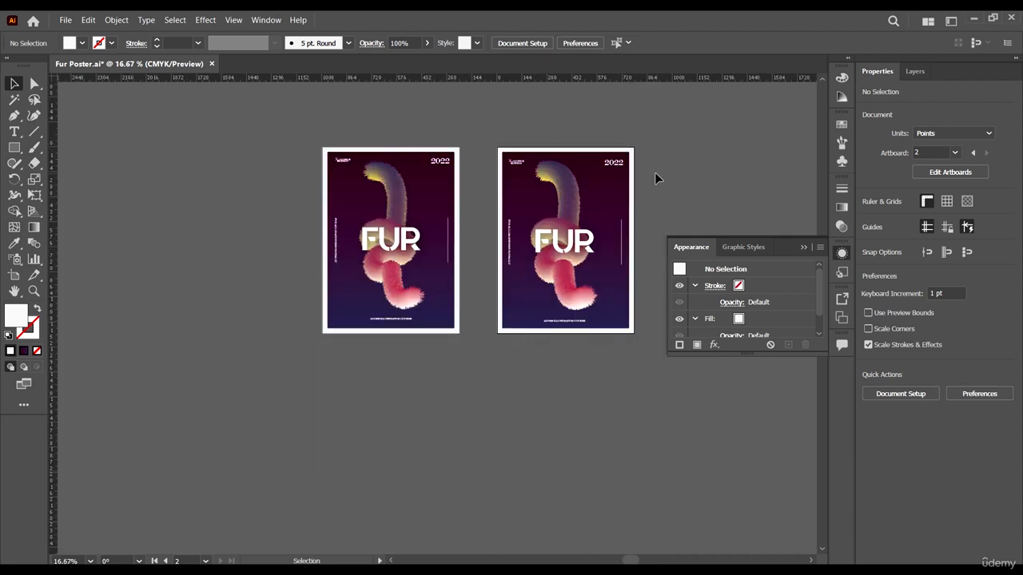
scroll(631, 175, up, 3)
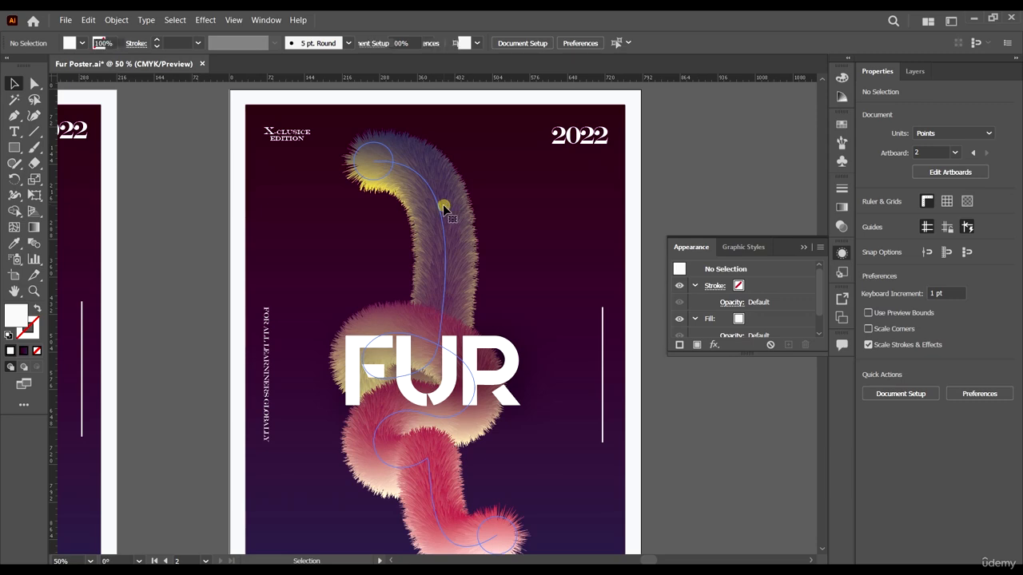
click(444, 209)
scroll(465, 213, down, 1)
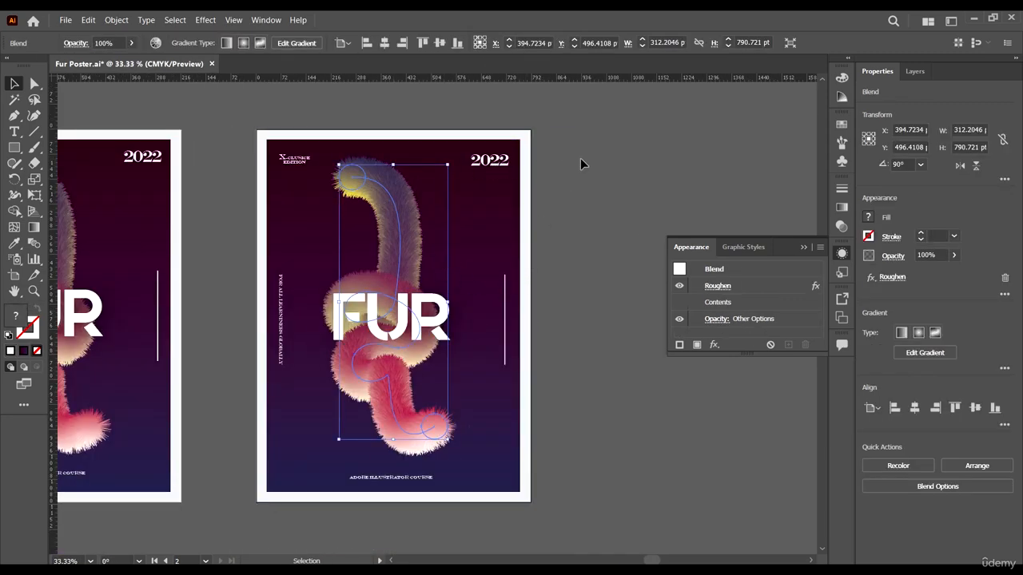
click(590, 200)
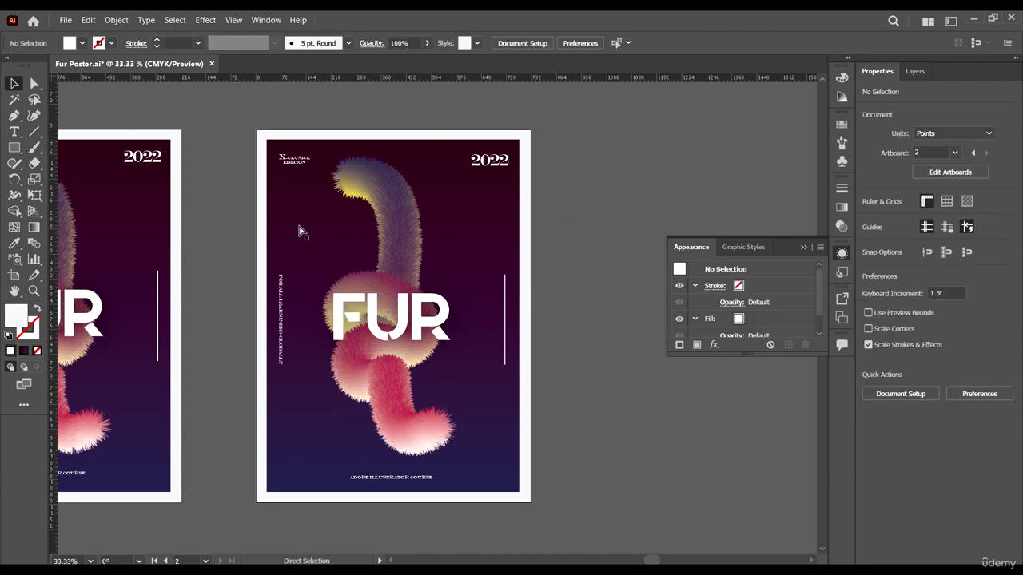
Step: Draw a white circle about 78 pt wide beside the second artboard and place a copy about 286 pt to its right
scroll(301, 231, right, 2)
drag(14, 147, 54, 180)
scroll(445, 229, right, 2)
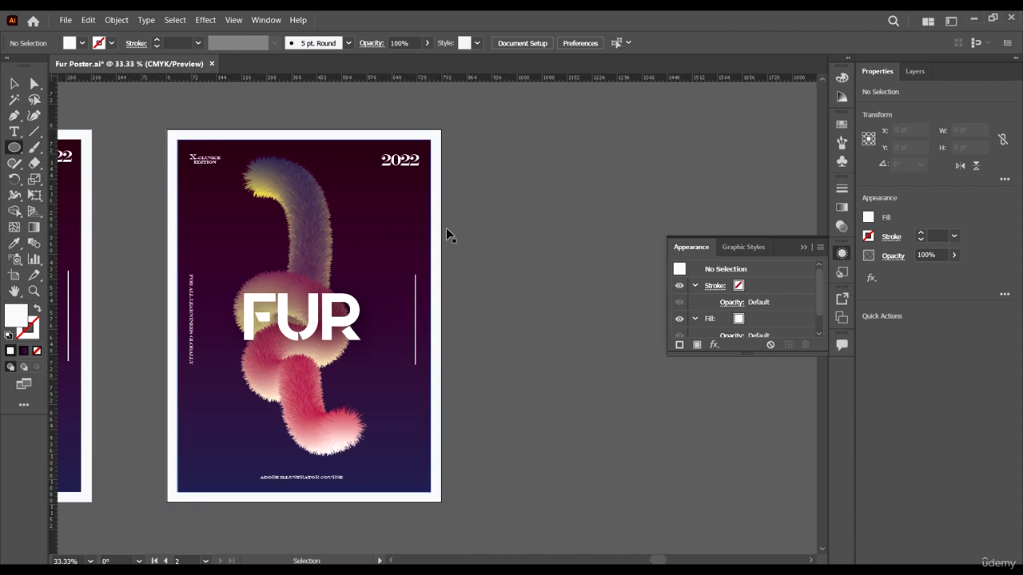
drag(469, 261, 496, 289)
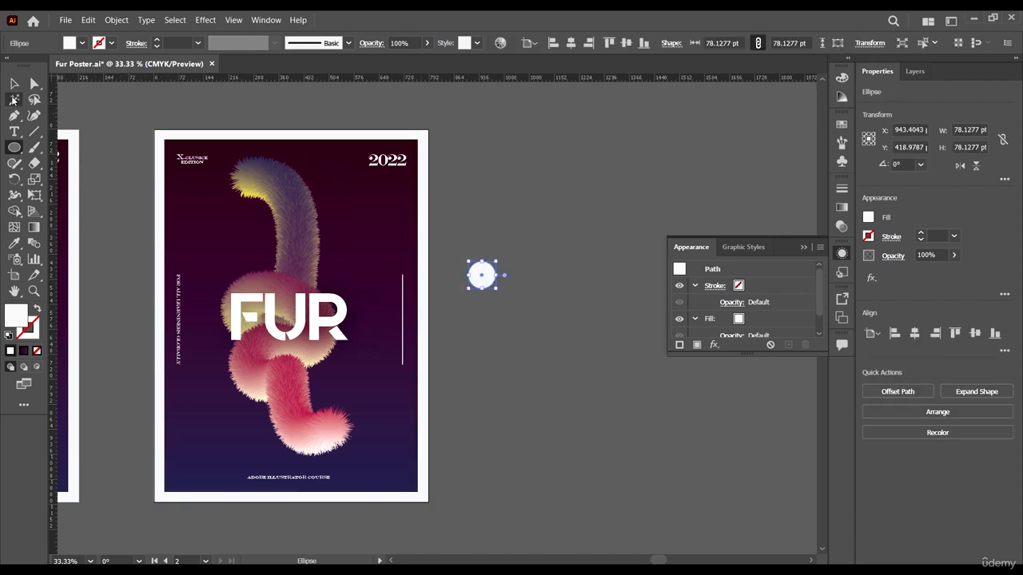
click(15, 83)
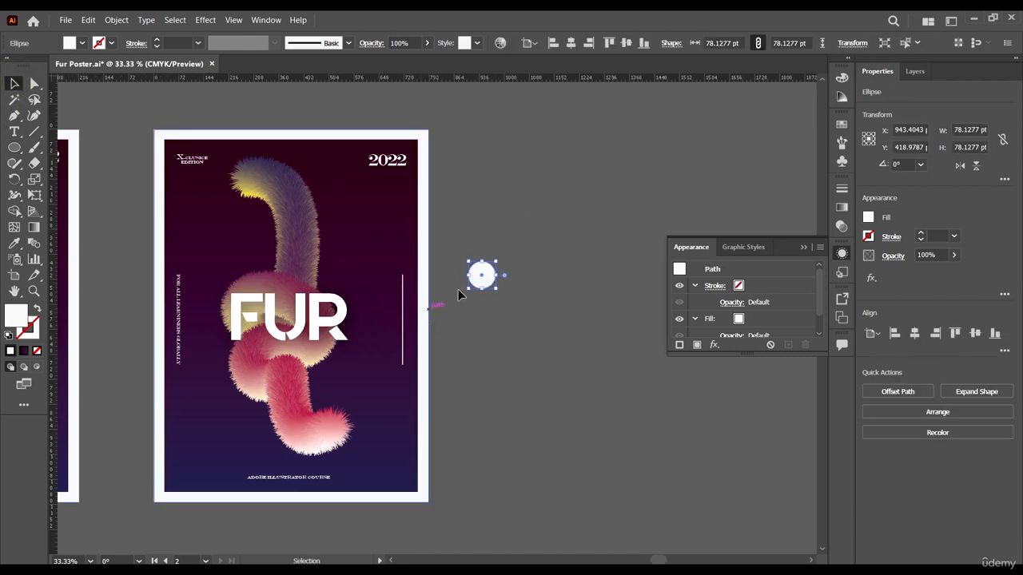
click(575, 255)
click(485, 269)
drag(485, 270, 585, 269)
Step: Fill the circle nearest the poster with the dark maroon-to-navy linear gradient
click(492, 271)
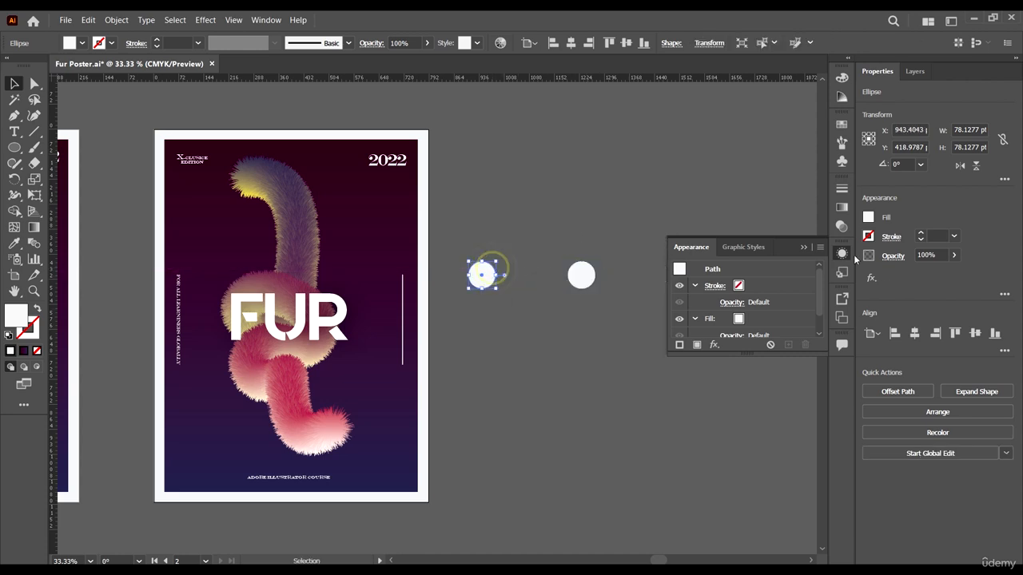
click(841, 227)
click(841, 206)
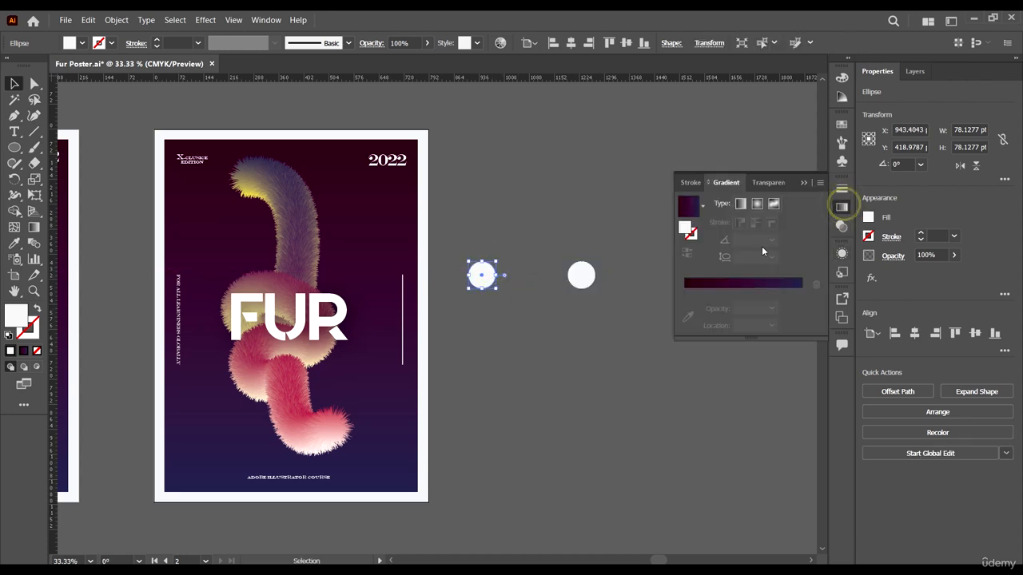
click(771, 283)
scroll(392, 256, right, 2)
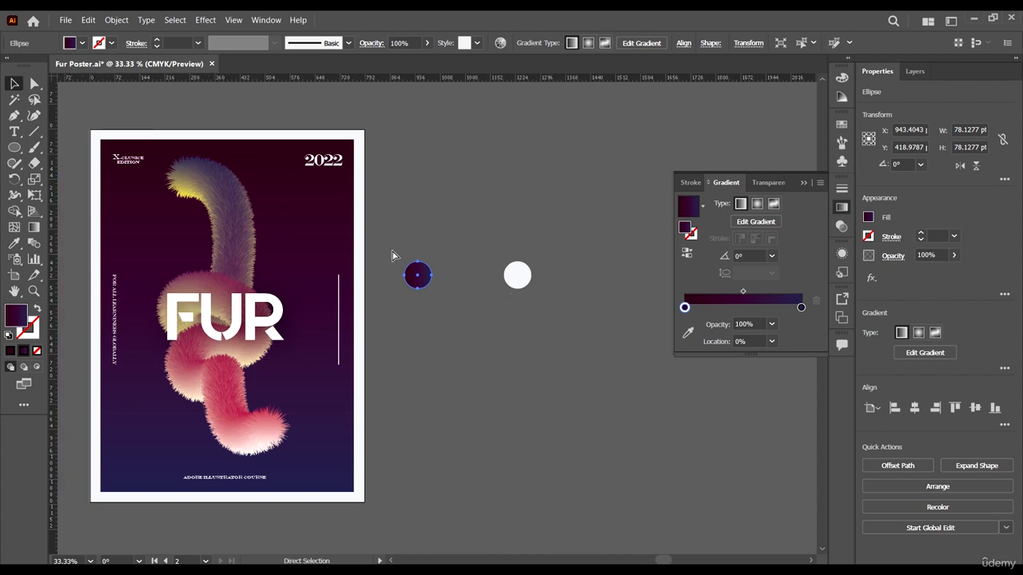
Step: Fill the second circle with a linear gradient, setting its first color stop to magenta and its last stop to blue
click(12, 84)
click(517, 276)
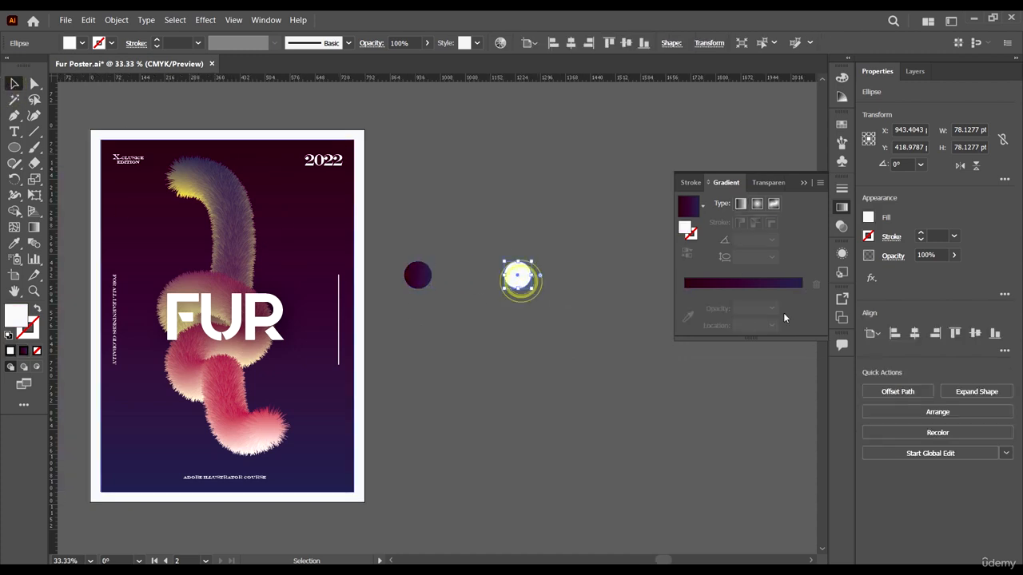
click(775, 287)
double_click(800, 307)
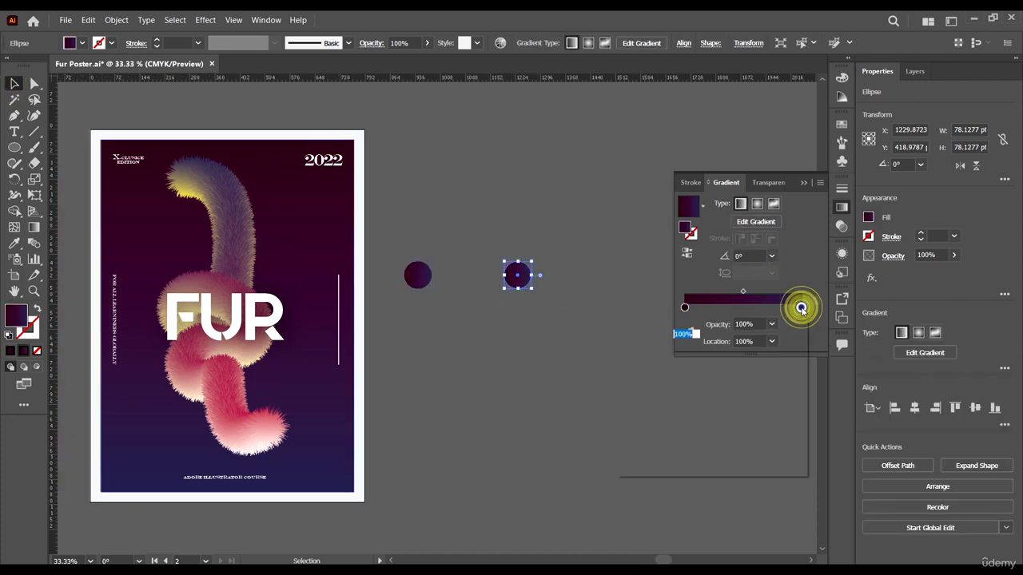
click(706, 360)
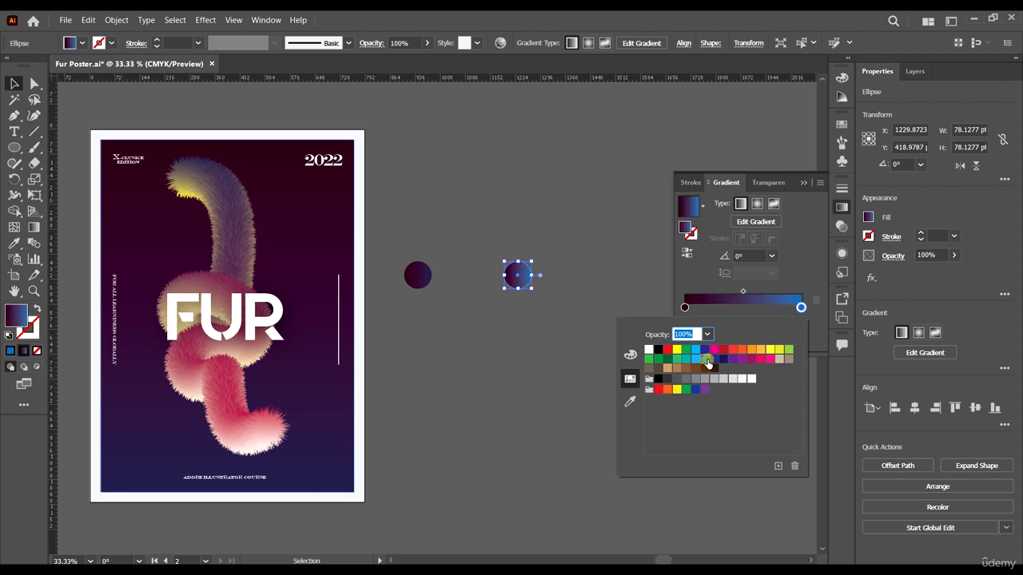
click(684, 306)
double_click(684, 306)
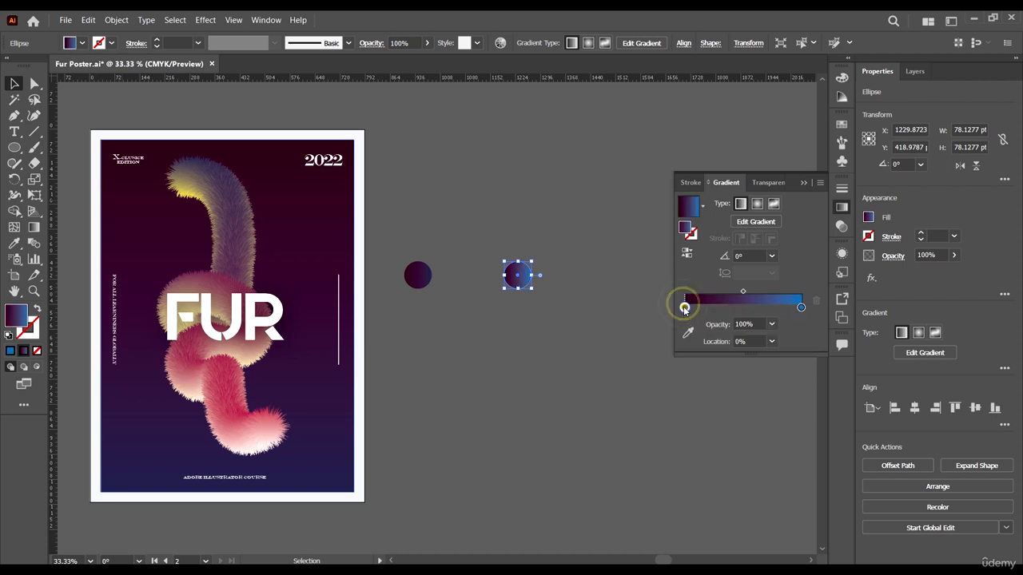
click(752, 360)
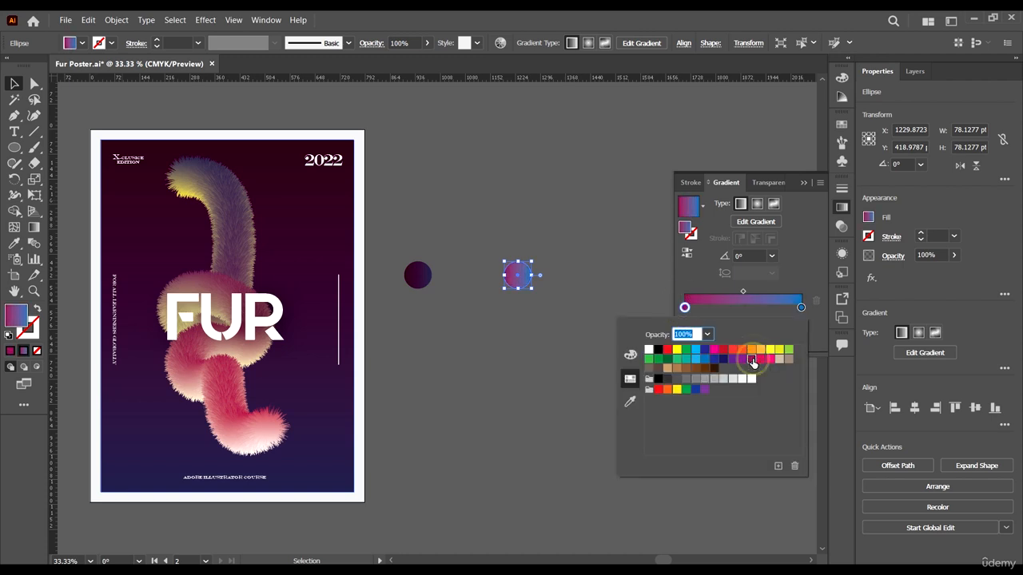
click(565, 327)
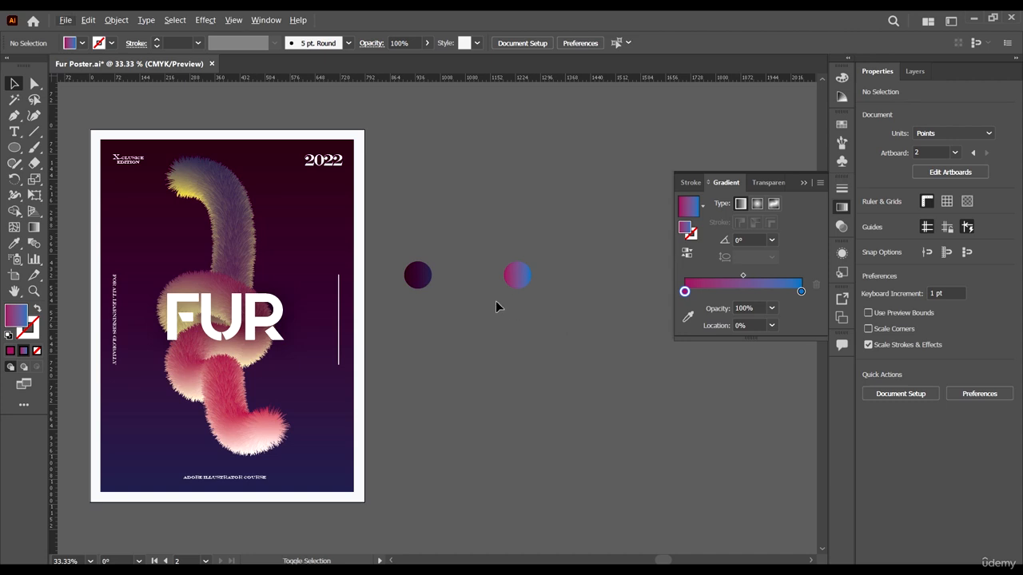
Step: Add a smaller overlapping copy of the dark circle below it, and a copy of the magenta-to-blue circle about 97 pt wide above the original
scroll(496, 302, down, 5)
scroll(499, 248, up, 4)
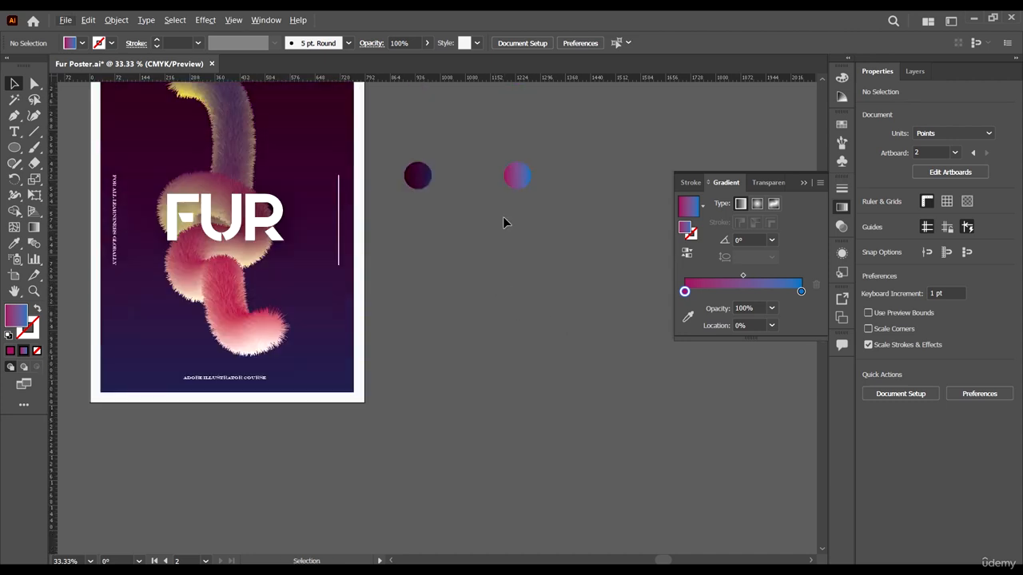
scroll(456, 203, up, 2)
click(392, 256)
drag(393, 257, 427, 320)
drag(587, 256, 567, 213)
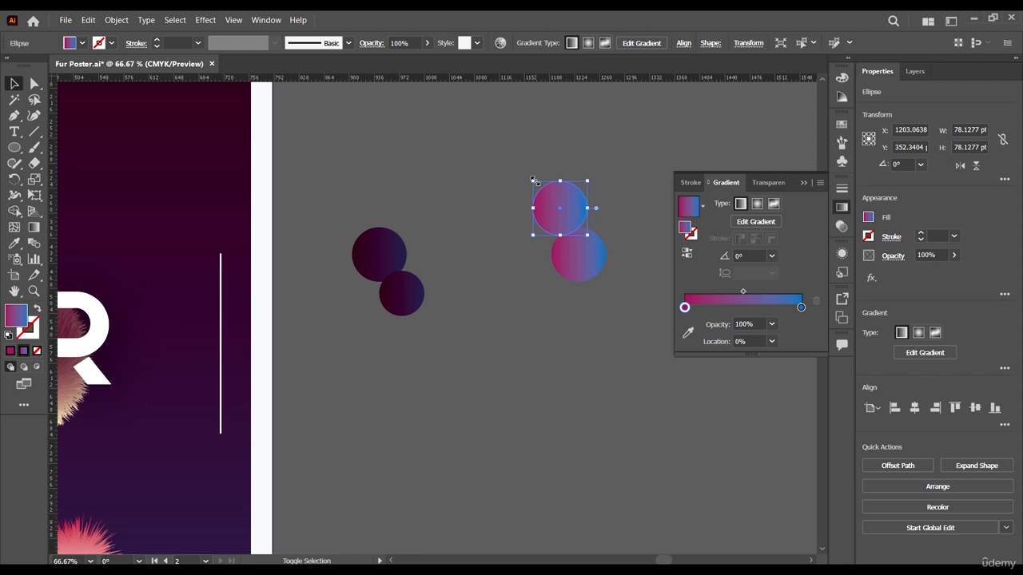
drag(533, 180, 521, 158)
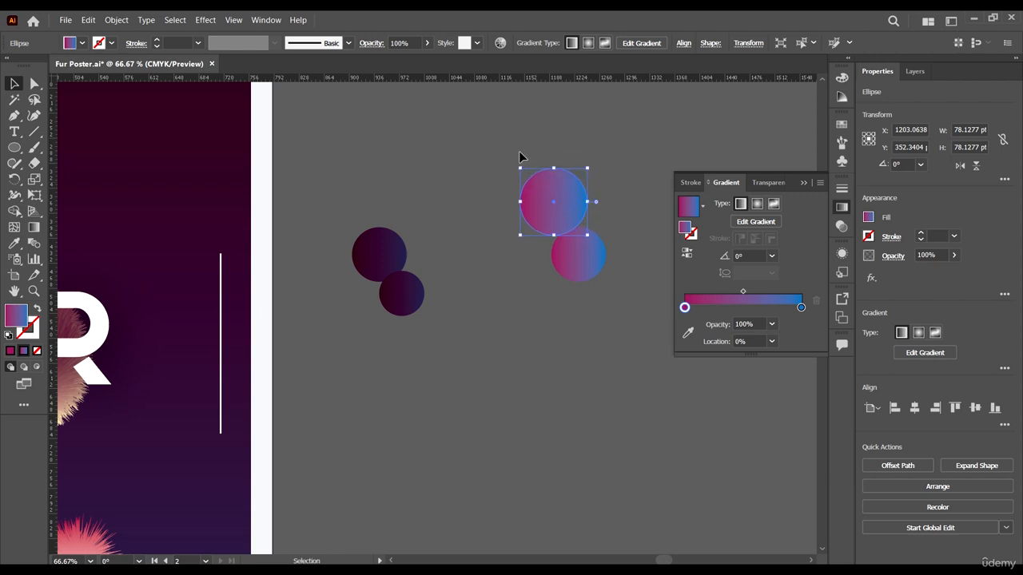
Step: Place a copy of the dark gradient circle, scaled to about 43 pt wide, against the outer side of the original magenta-to-blue circle
click(605, 298)
drag(417, 293, 617, 268)
click(630, 199)
drag(622, 255, 626, 238)
scroll(569, 273, right, 5)
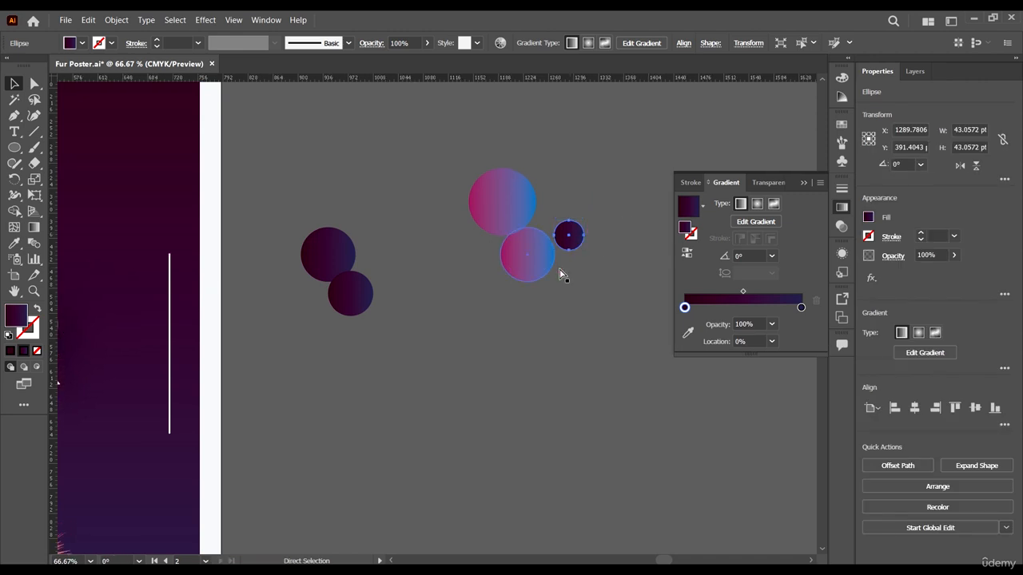
scroll(545, 279, down, 2)
scroll(543, 279, up, 5)
scroll(543, 279, up, 2)
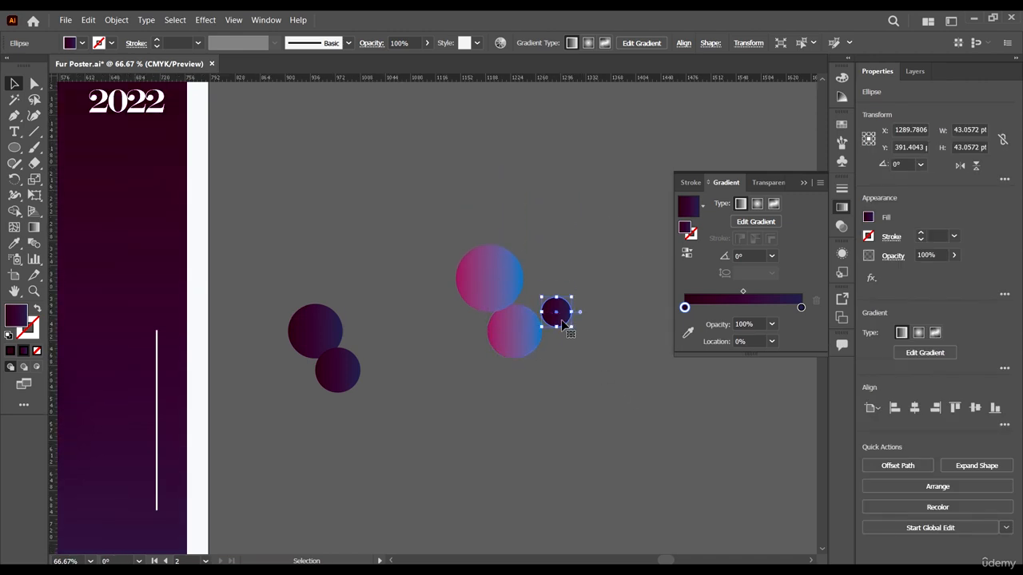
drag(563, 324, 561, 331)
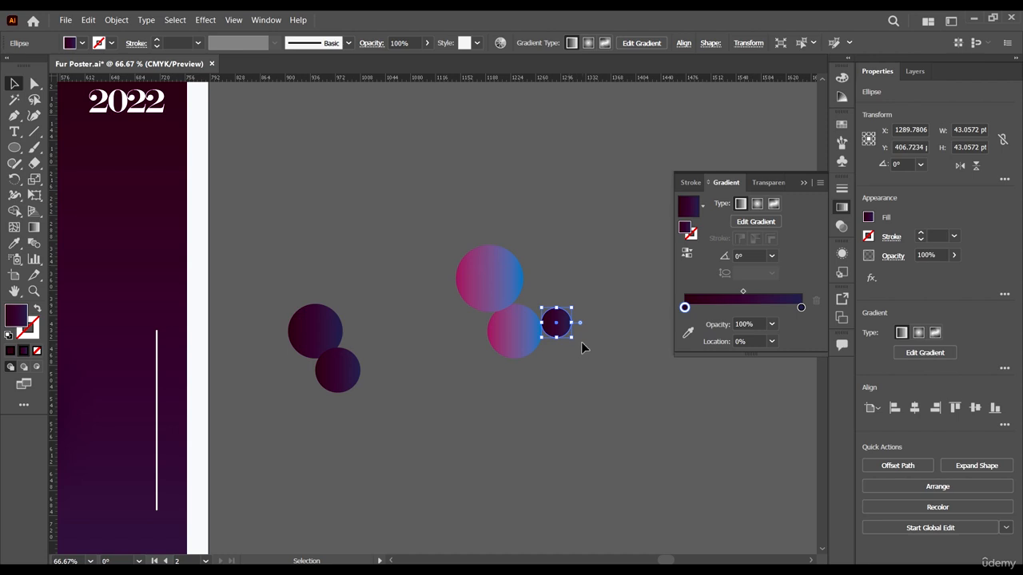
Step: Change the last color stop of the 43 pt circle's gradient to yellow
double_click(801, 307)
click(754, 352)
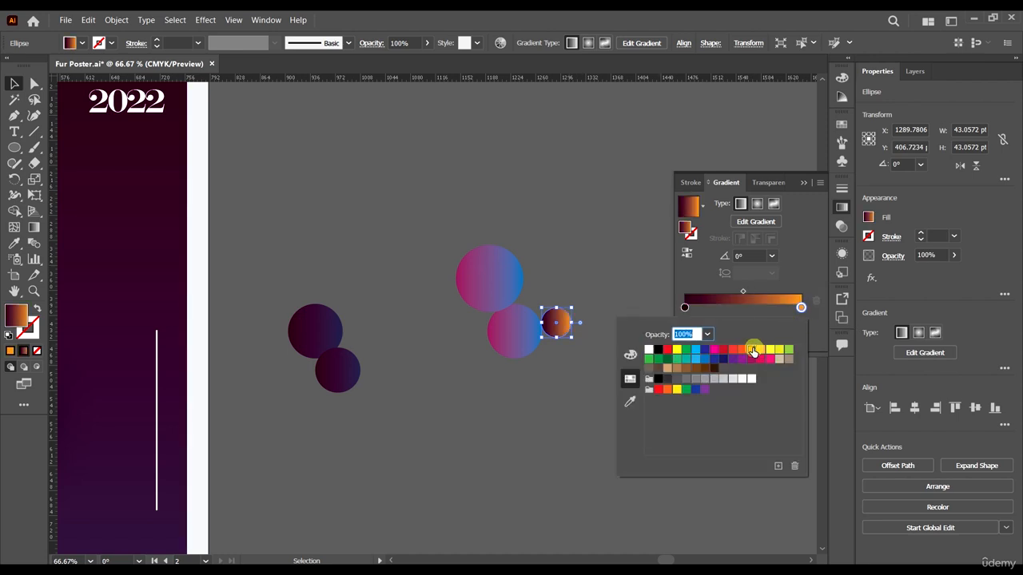
click(773, 355)
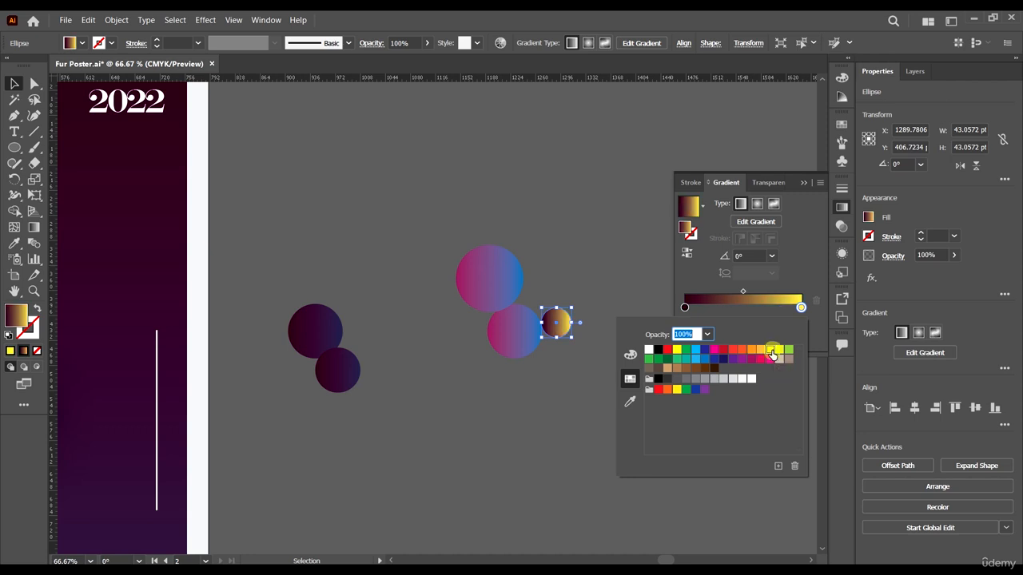
click(609, 231)
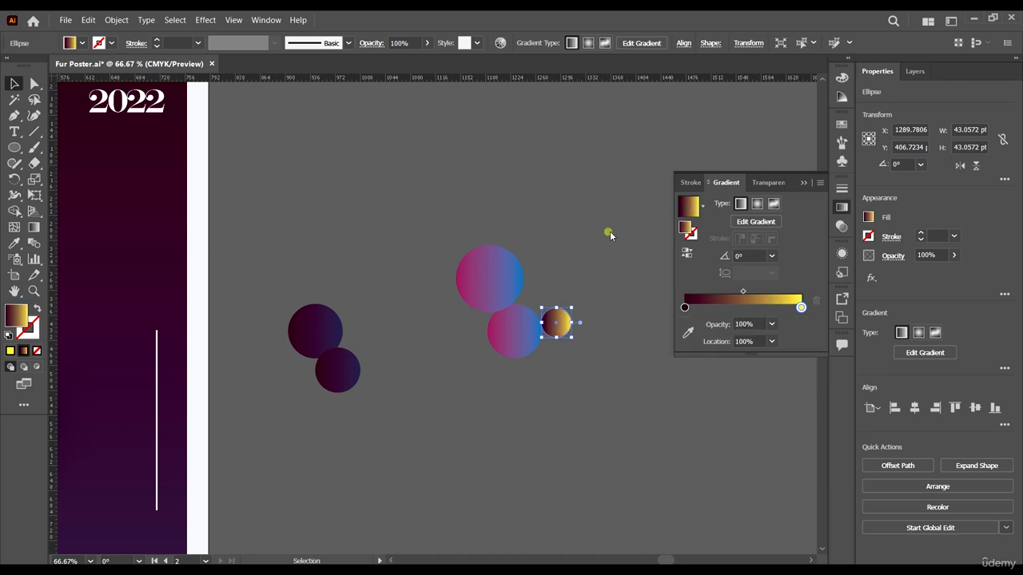
click(640, 379)
Step: Copy the largest magenta-to-blue circle beneath the two dark circles and shrink the copy to a small dot
scroll(451, 333, up, 1)
click(497, 319)
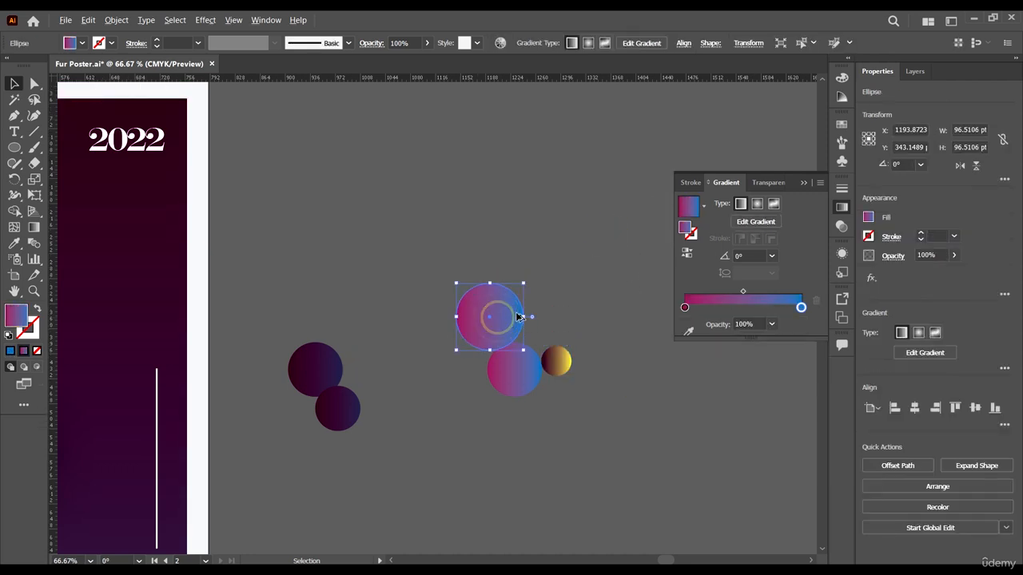
drag(516, 316, 306, 423)
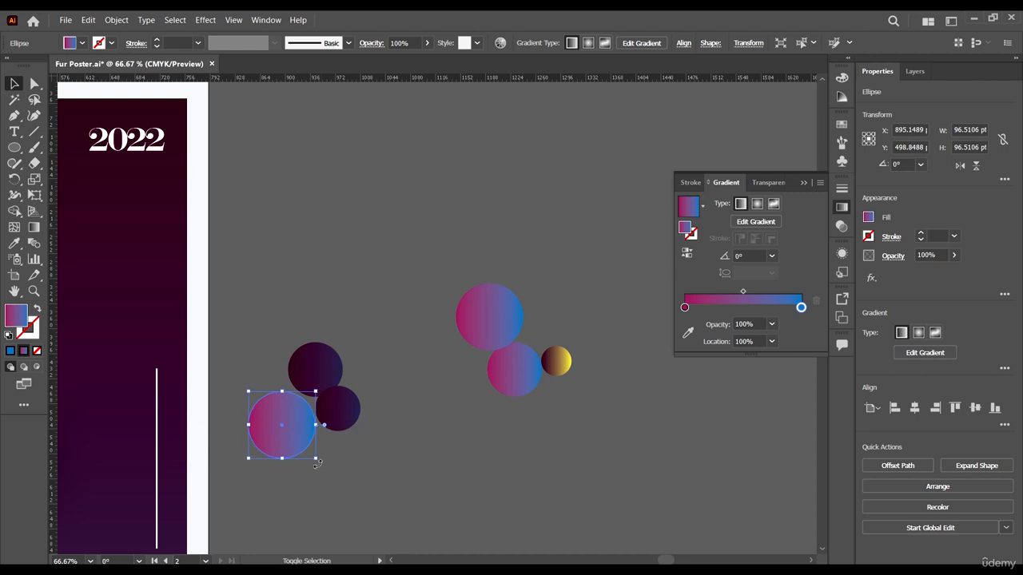
mouse_move(315, 458)
mouse_down()
mouse_move(290, 421)
mouse_move(263, 408)
mouse_move(312, 449)
mouse_up()
click(297, 424)
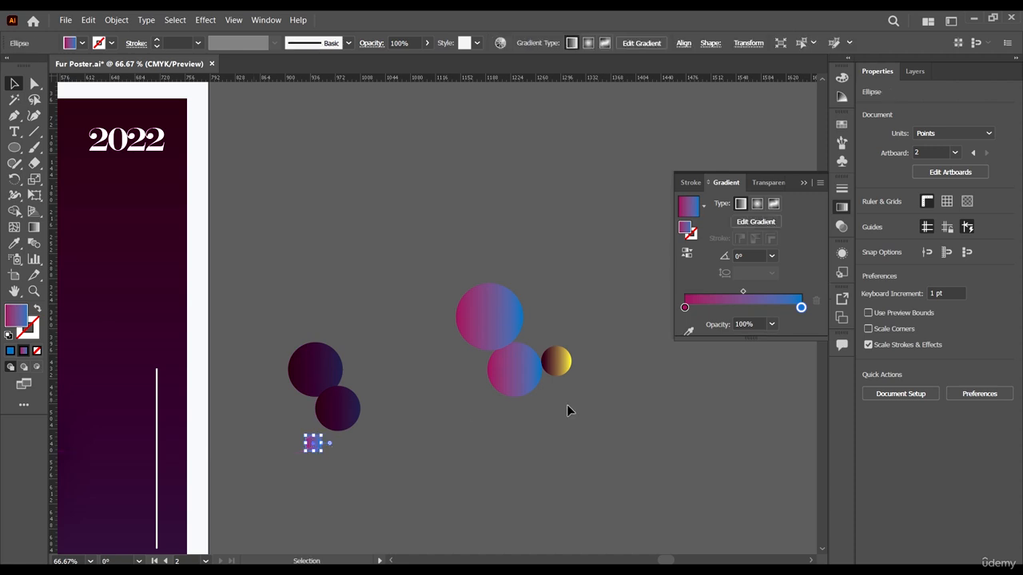
Step: Copy the yellow-tinted circle, enlarge the copy to about 70 pt wide and place it above the largest magenta-to-blue circle
click(554, 369)
drag(555, 370, 564, 327)
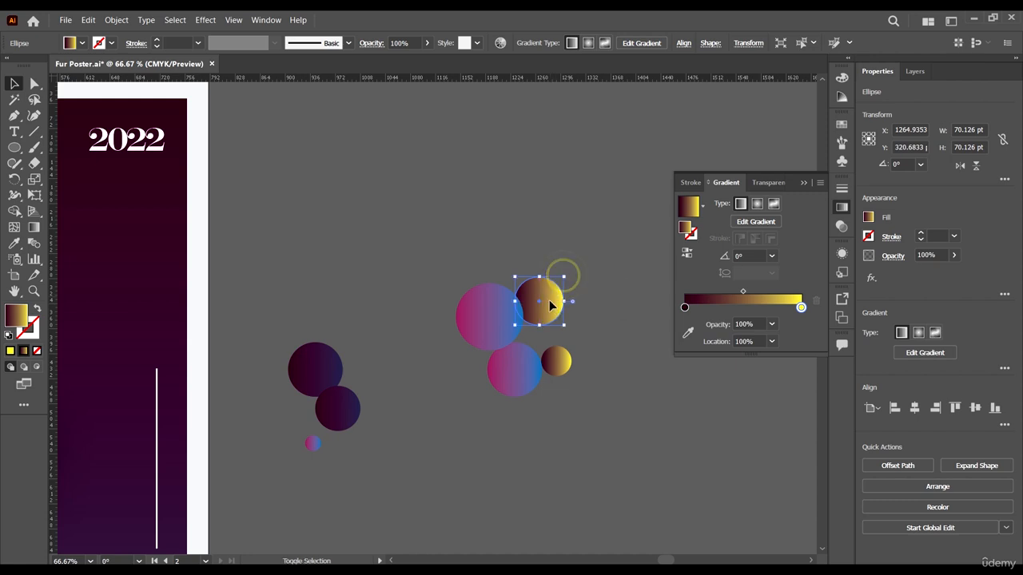
drag(550, 306, 526, 275)
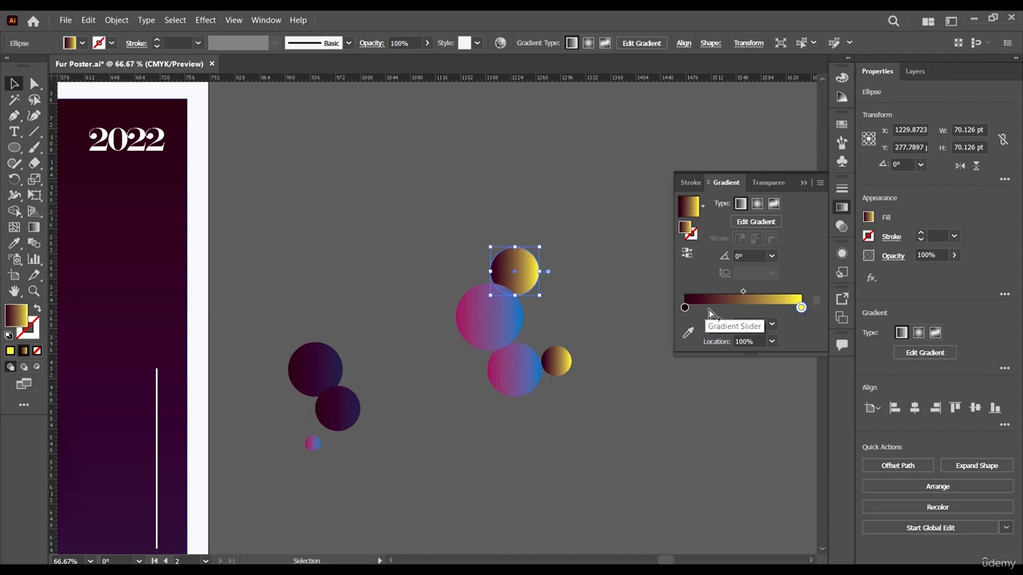
Step: Set the 70 pt circle's gradient to run from a red first stop to a magenta last stop
double_click(801, 309)
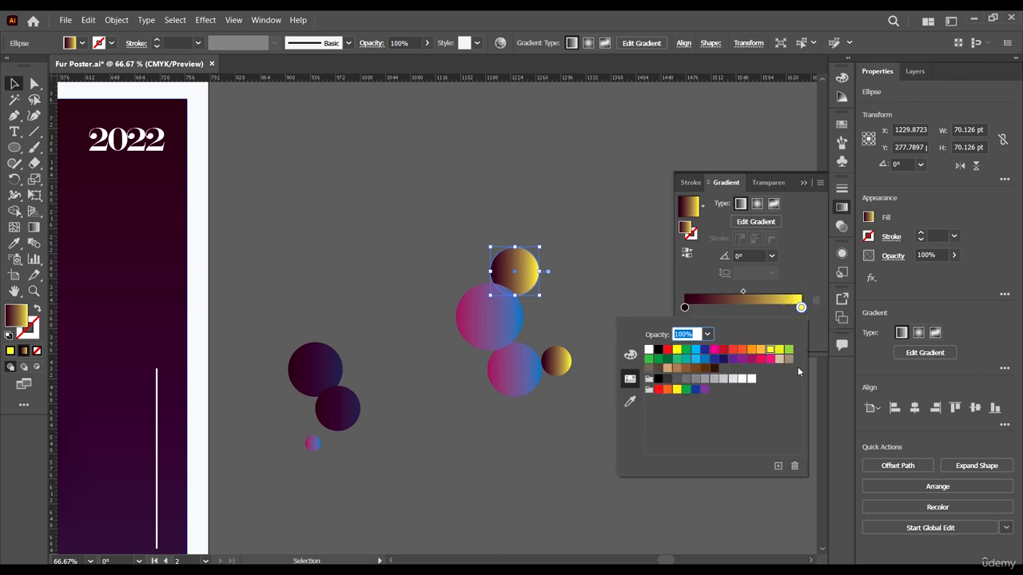
click(759, 360)
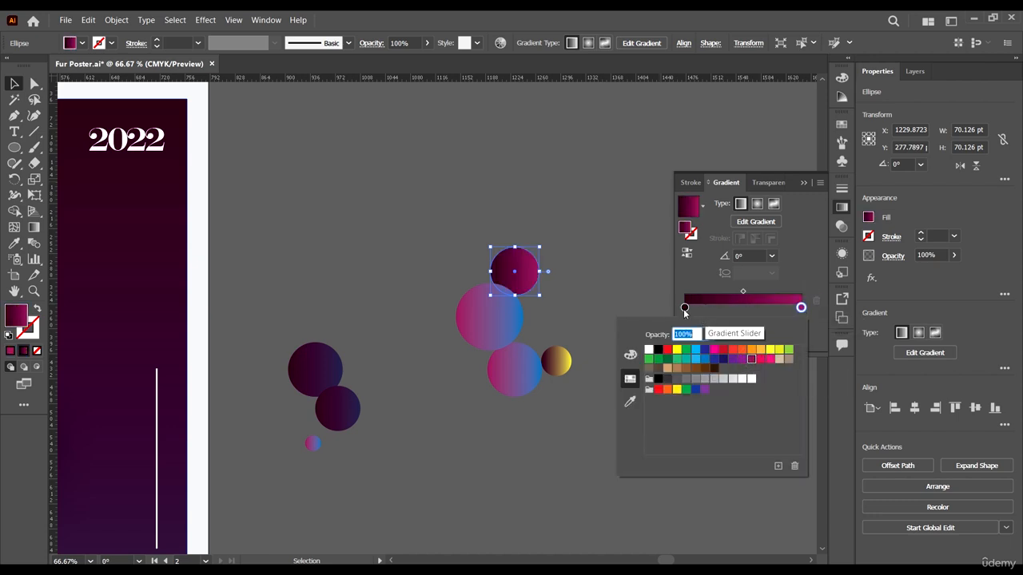
click(683, 309)
double_click(684, 308)
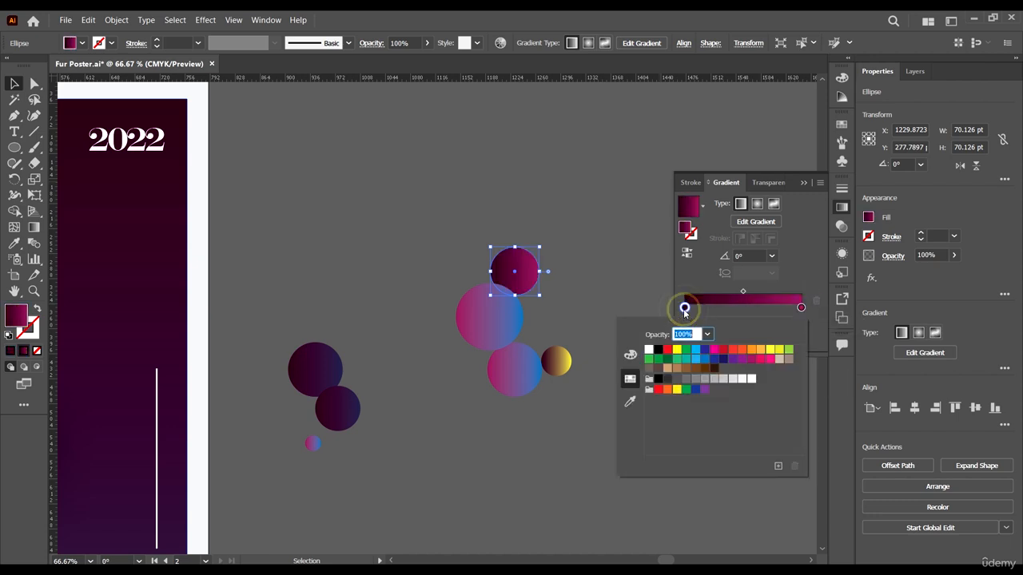
click(693, 351)
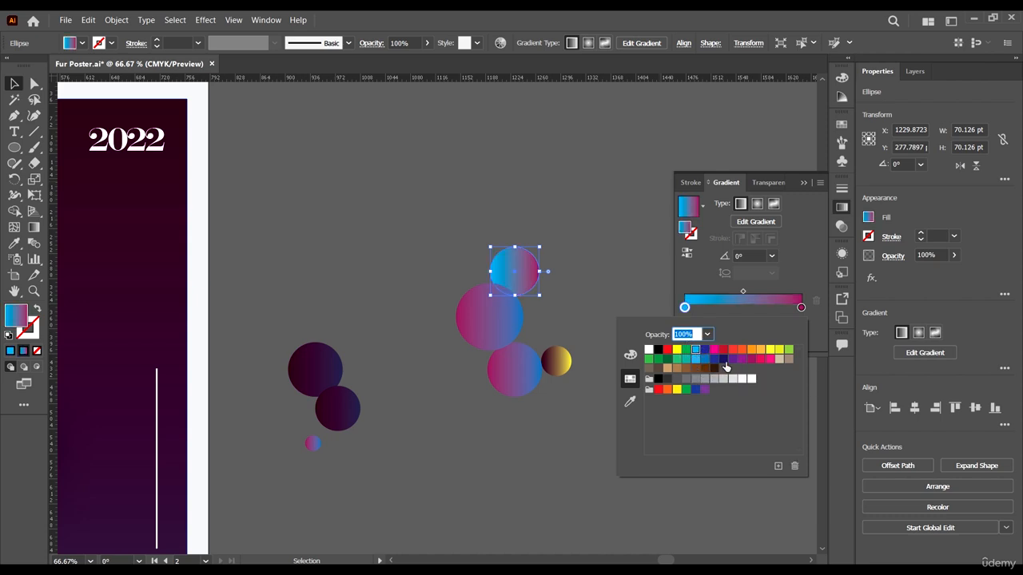
click(732, 350)
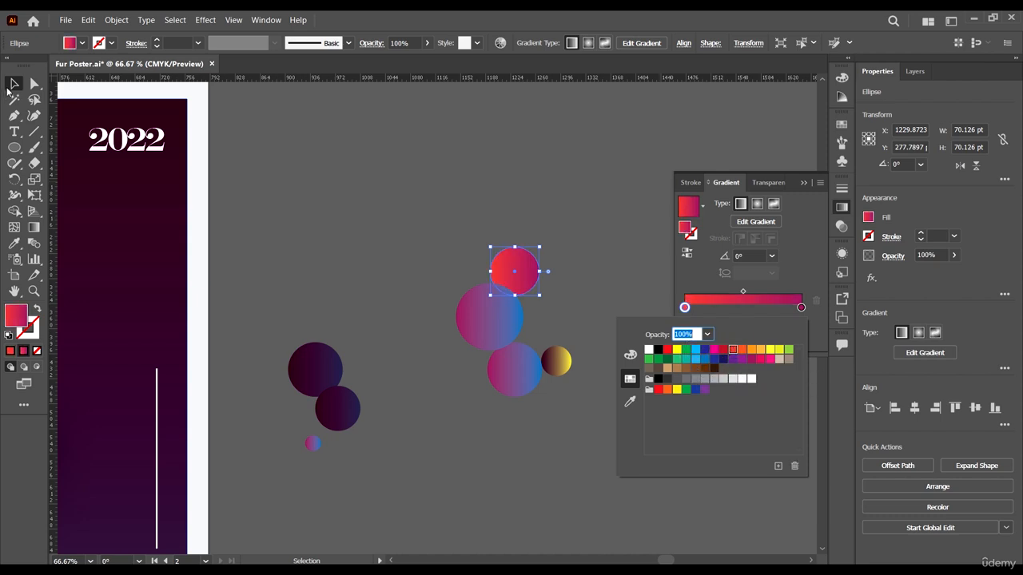
click(13, 85)
click(354, 224)
Step: Try to combine the two dark circles and the small dot beneath them into one compound path
scroll(513, 285, down, 3)
scroll(549, 293, up, 2)
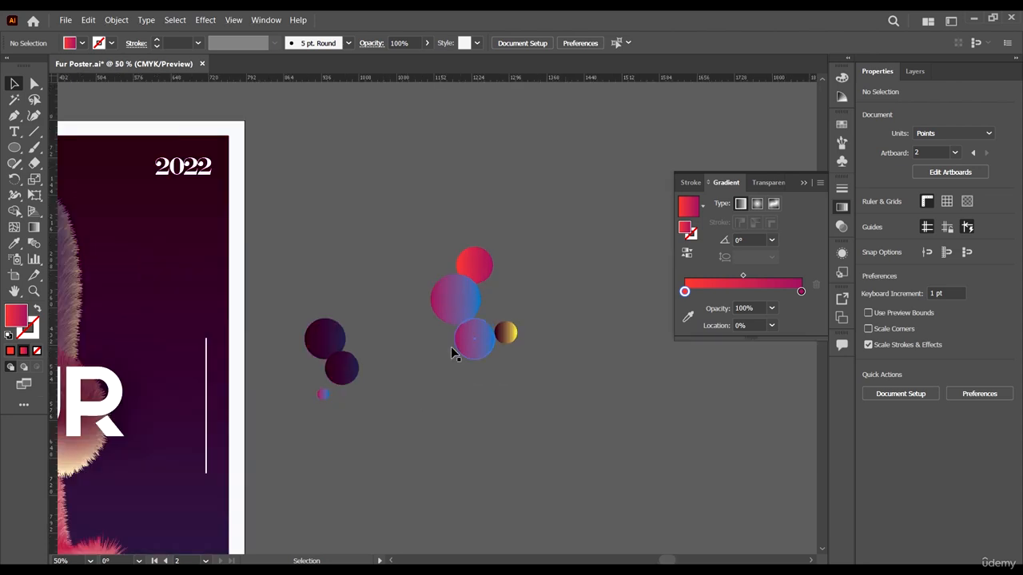
scroll(472, 334, down, 2)
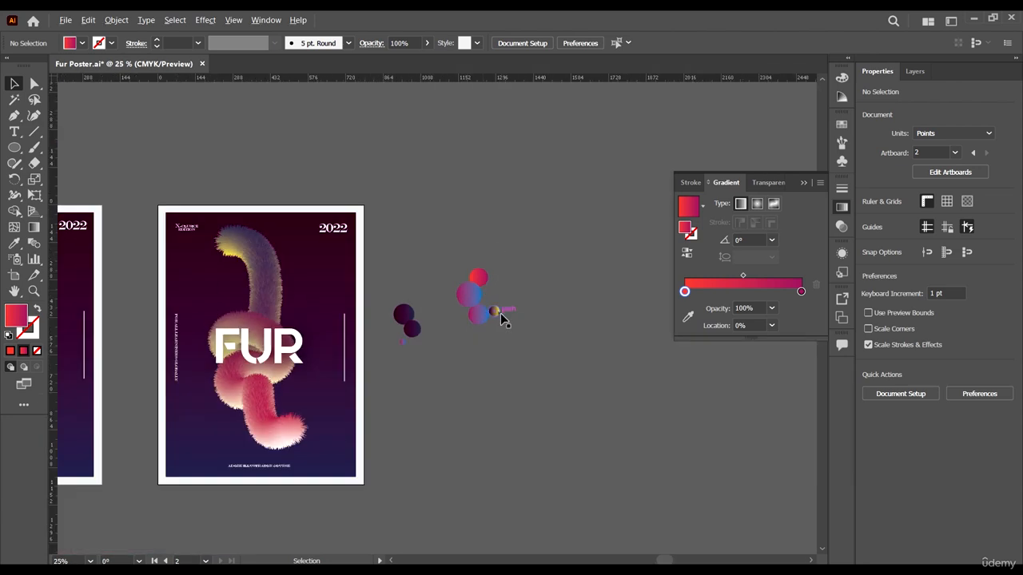
scroll(501, 318, up, 1)
drag(488, 303, 424, 291)
drag(336, 356, 282, 260)
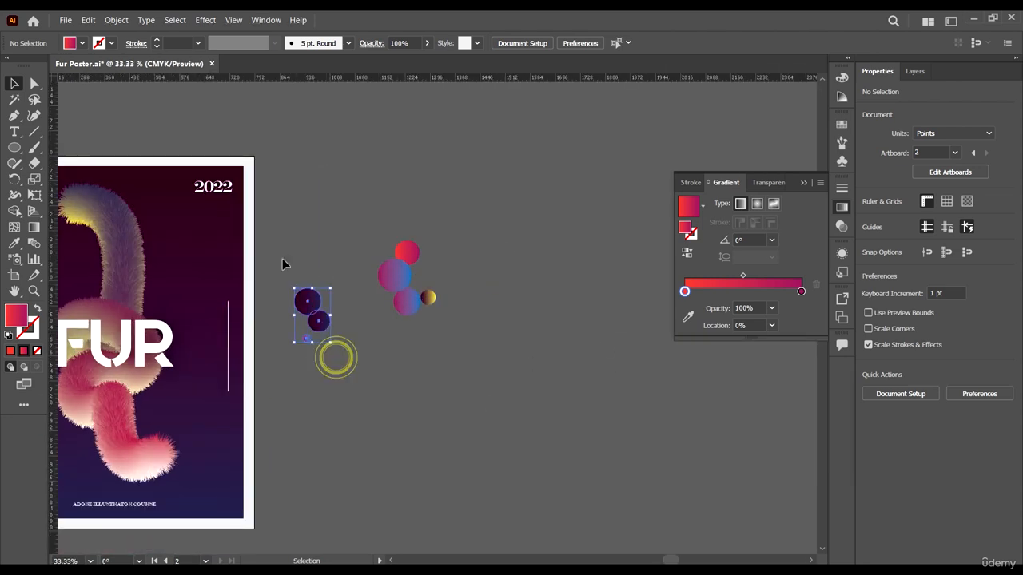
click(117, 18)
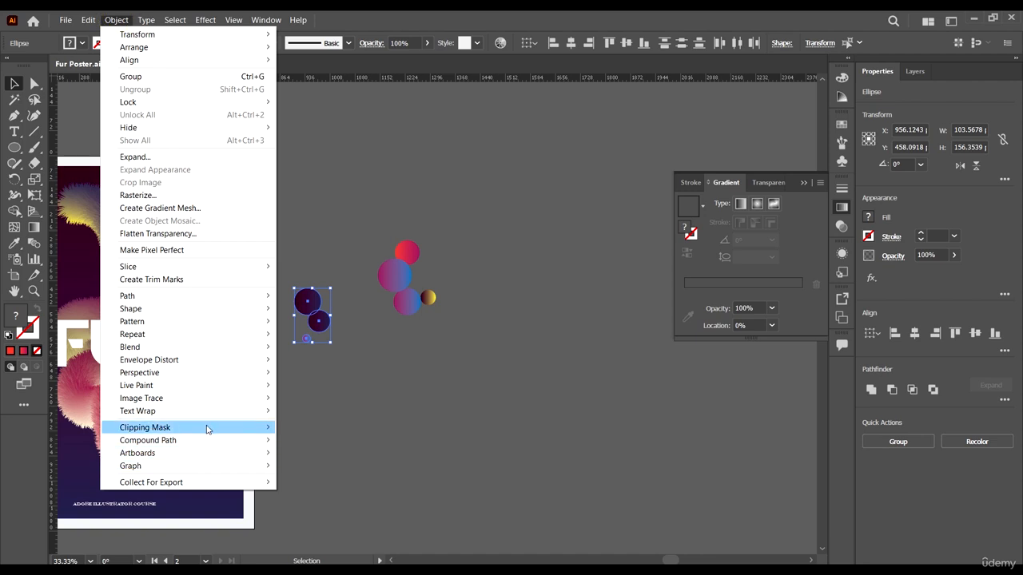
mouse_move(213, 440)
click(293, 440)
click(378, 395)
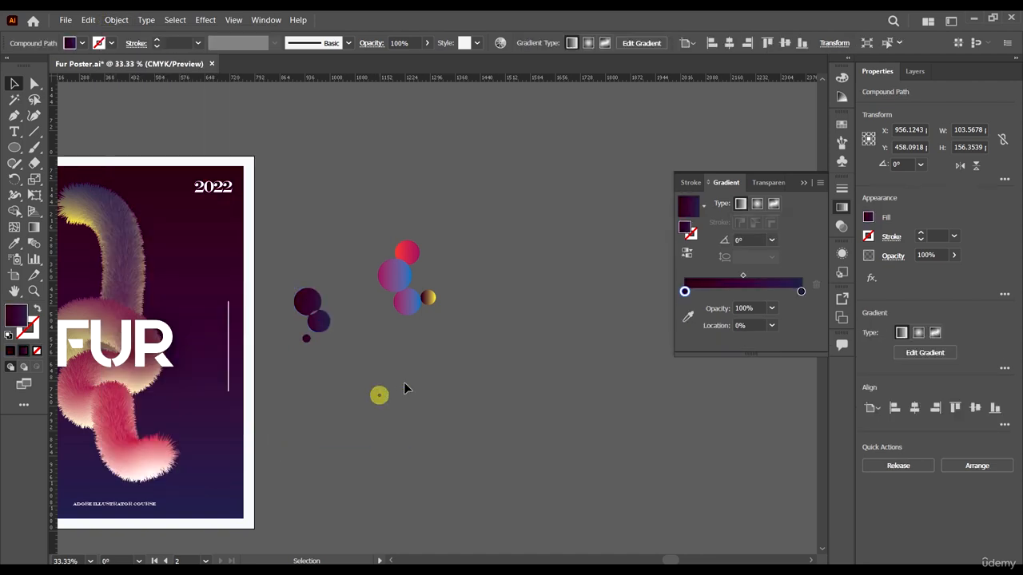
Step: Check the overlap of the two dark circles up close and undo the compound path
scroll(318, 300, up, 4)
click(244, 259)
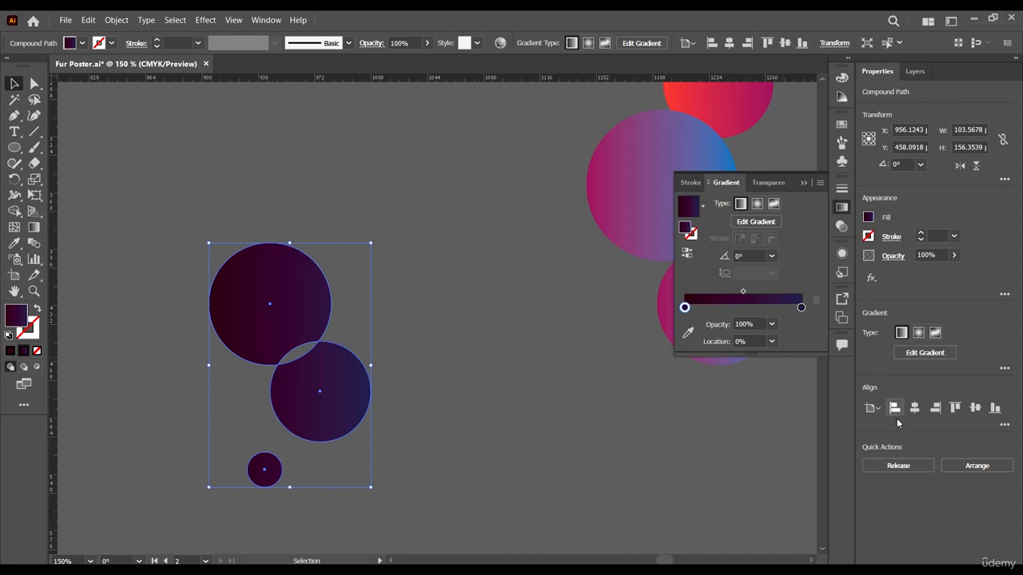
click(604, 433)
key(ctrl+z)
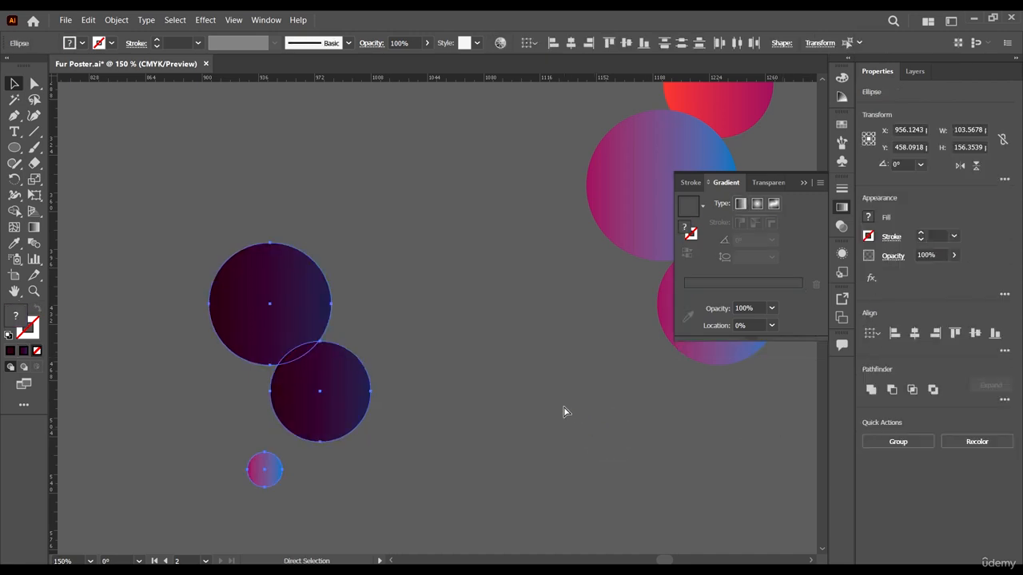
click(530, 379)
Step: Unite the two overlapping dark circles into a single shape
key(v)
drag(373, 299, 295, 381)
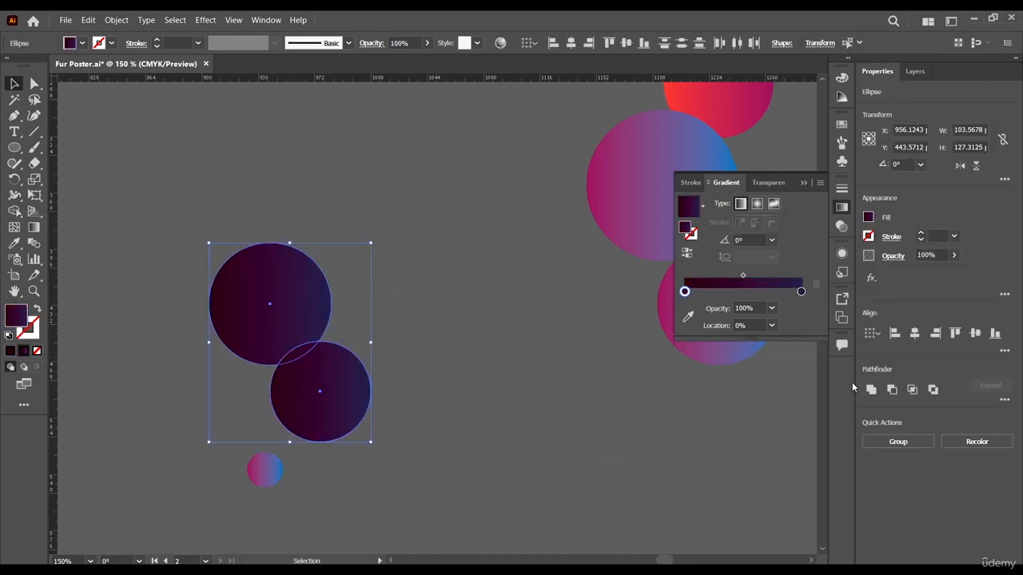
click(865, 392)
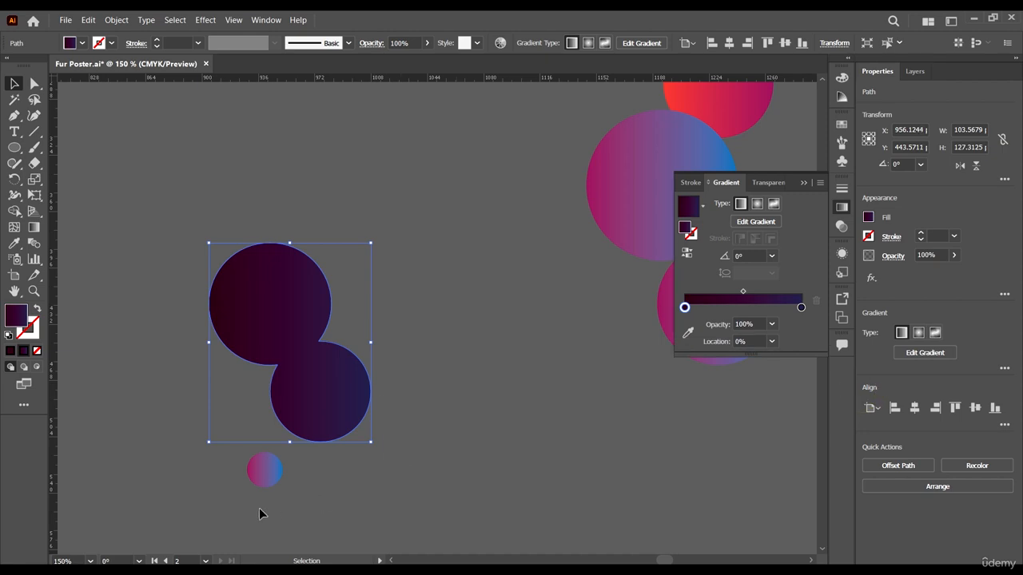
Step: Make a compound path from the united dark shape and the small dot beneath it
shift+click(263, 471)
click(116, 20)
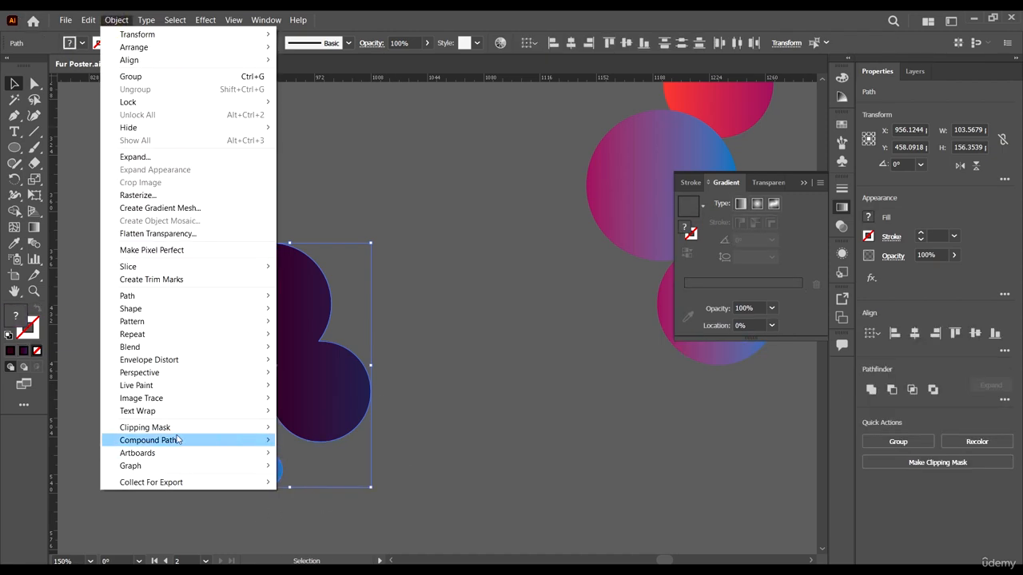
mouse_move(176, 440)
click(310, 444)
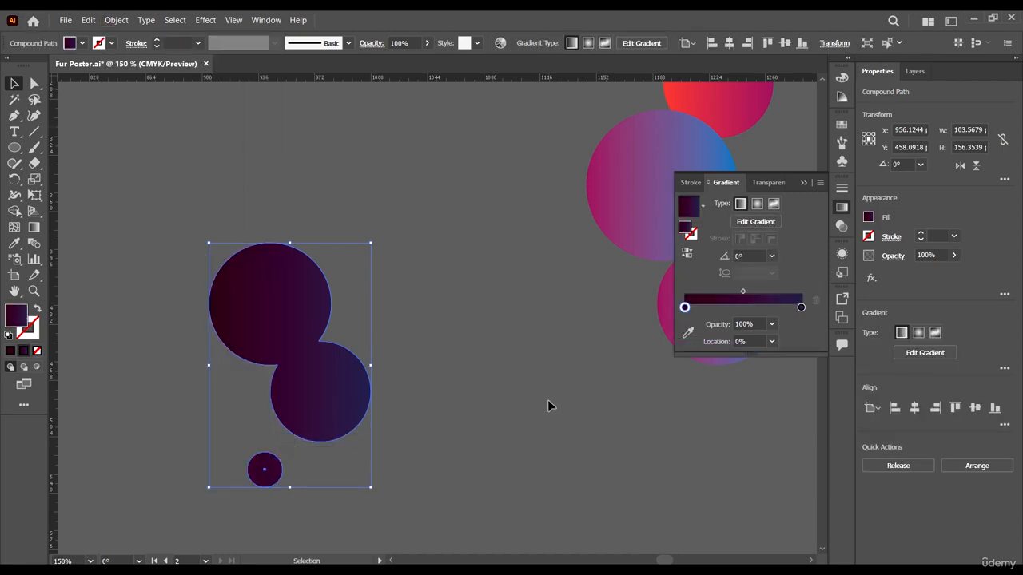
scroll(352, 380, down, 4)
scroll(418, 369, up, 2)
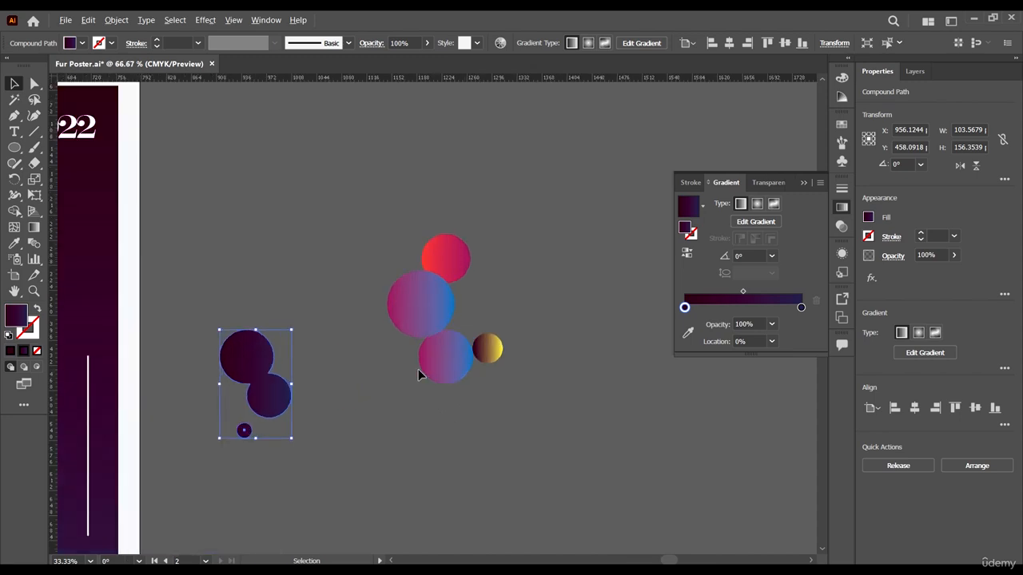
click(350, 405)
click(260, 397)
scroll(511, 387, right, 1)
drag(290, 184, 504, 405)
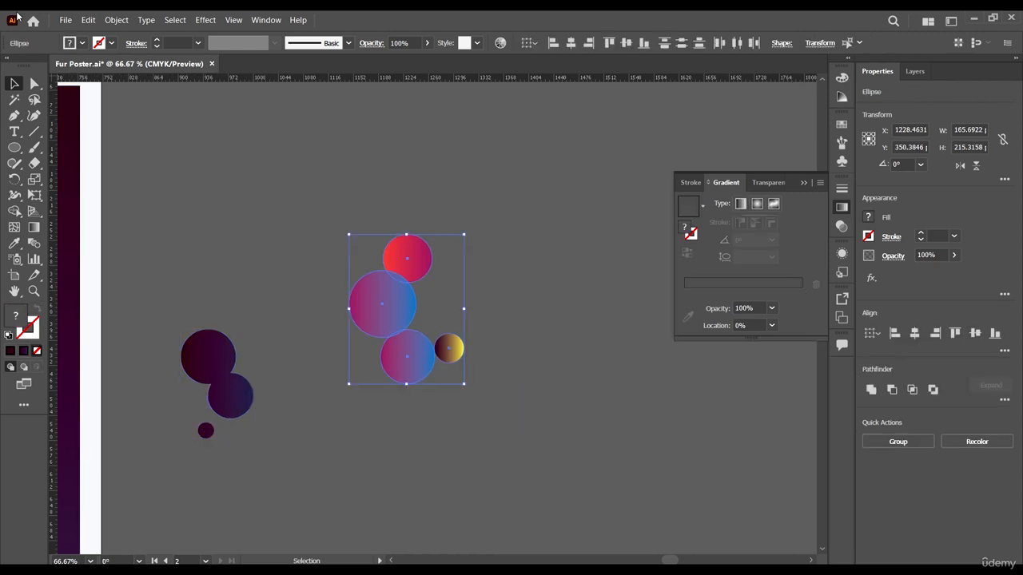
click(482, 280)
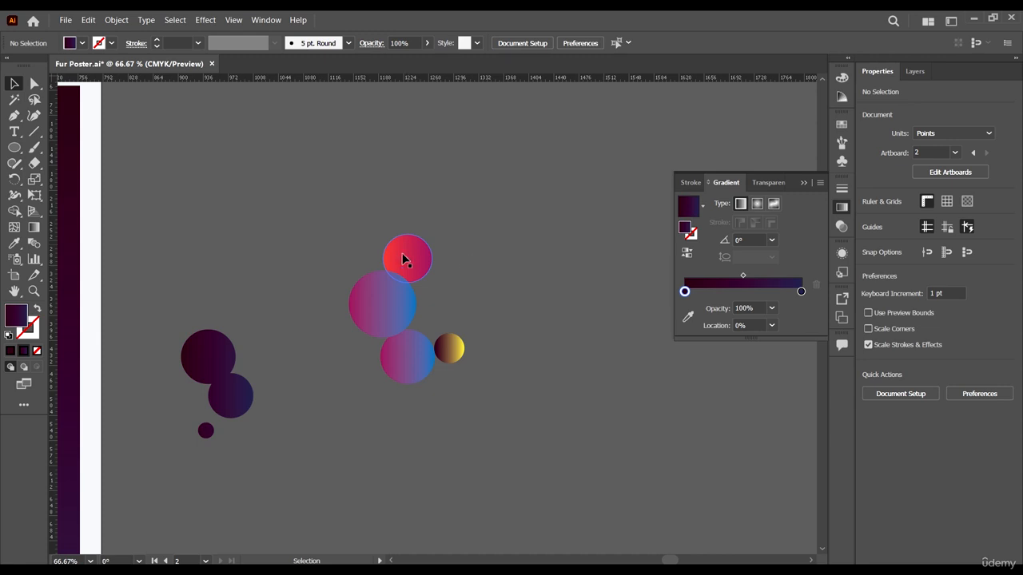
Step: Apply the top circle's red-to-magenta gradient to the dark compound path with the Eyedropper
click(218, 365)
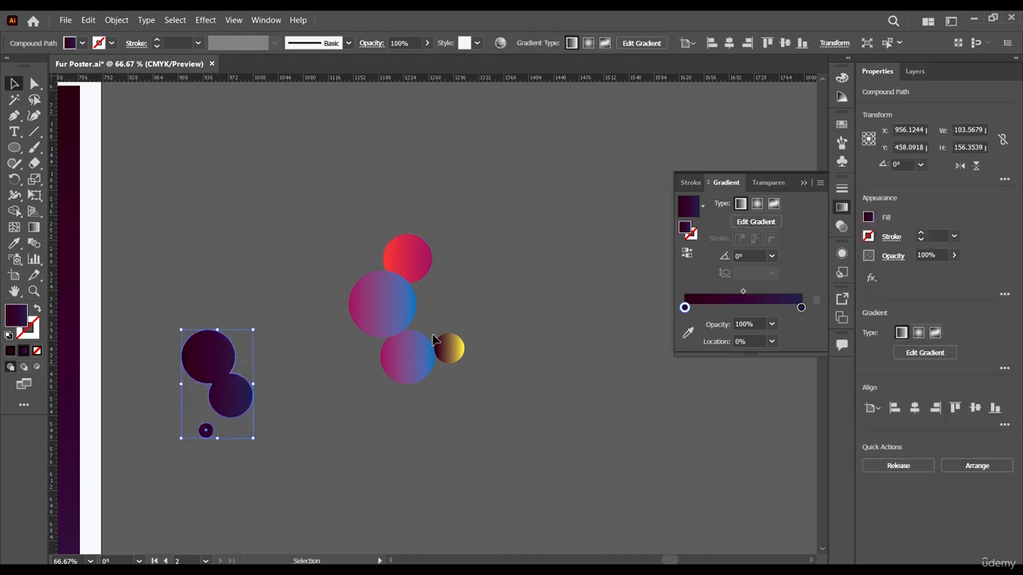
key(i)
click(409, 254)
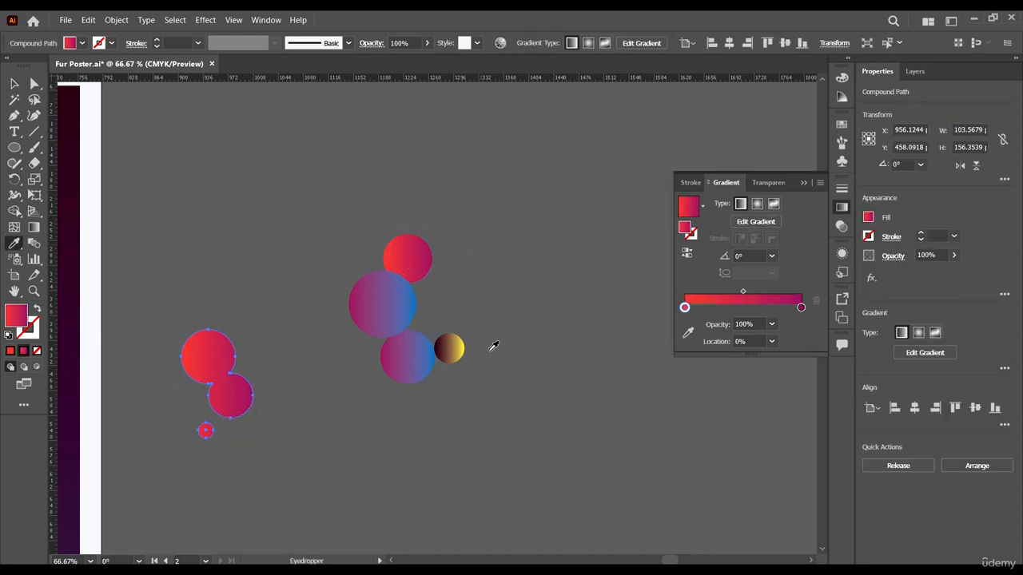
Step: Select the cluster of four overlapping gradient circles and unite them into a single shape
key(v)
drag(504, 400, 409, 245)
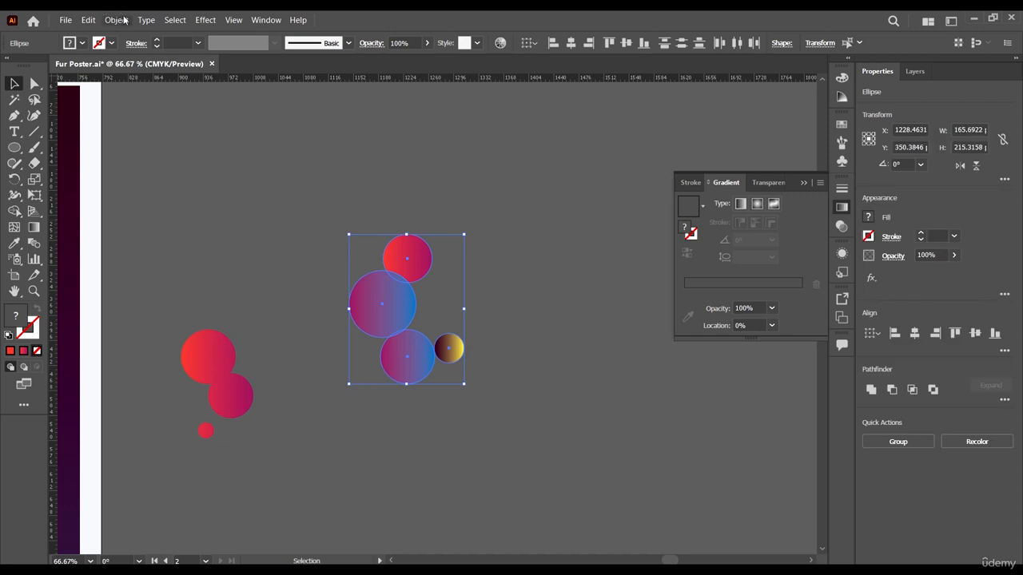
click(117, 19)
click(946, 298)
click(871, 389)
click(585, 370)
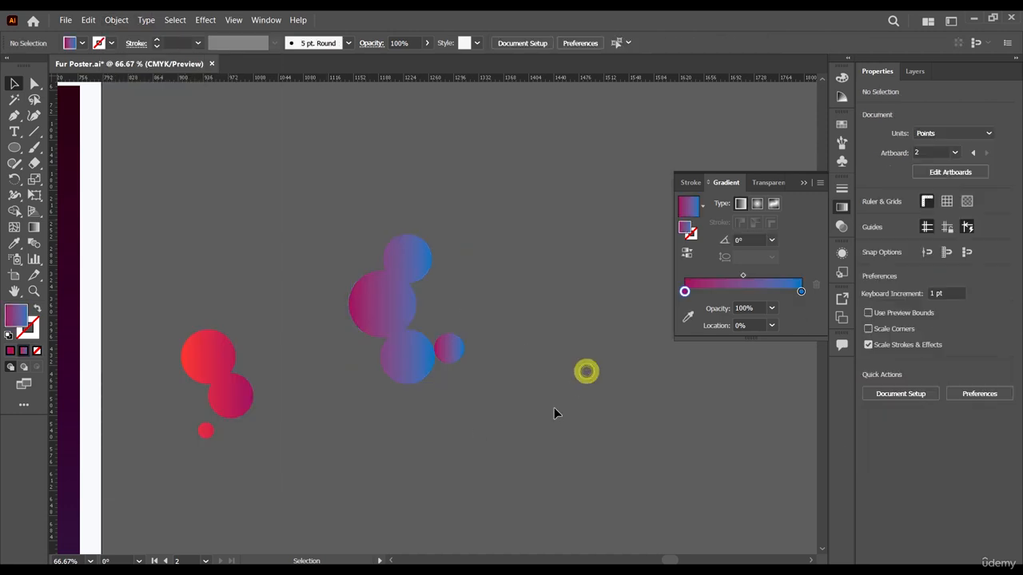
Step: Move the united magenta-to-blue shape farther from the poster and blend the red compound path into it
scroll(567, 395, down, 2)
drag(493, 358, 625, 384)
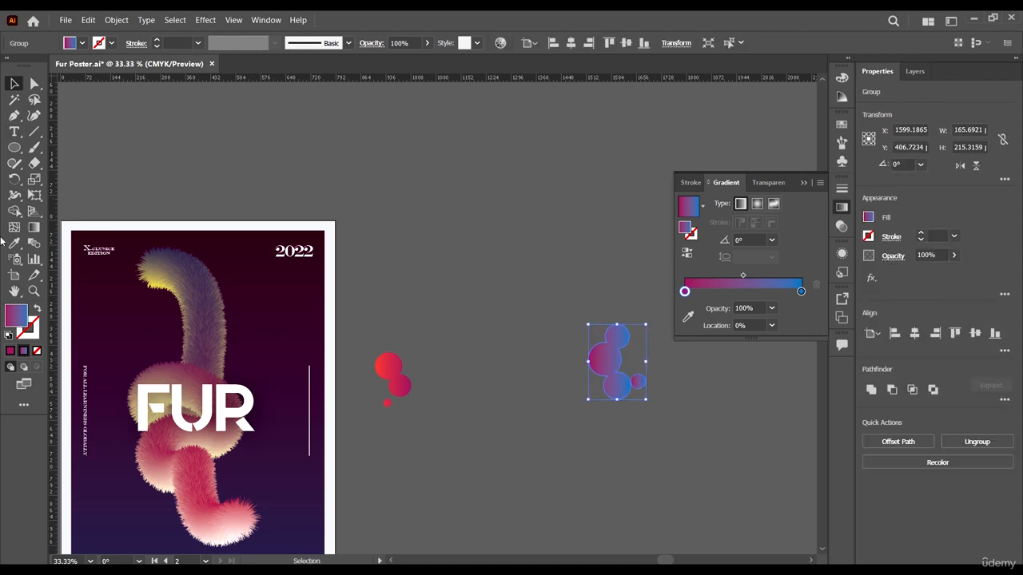
click(33, 245)
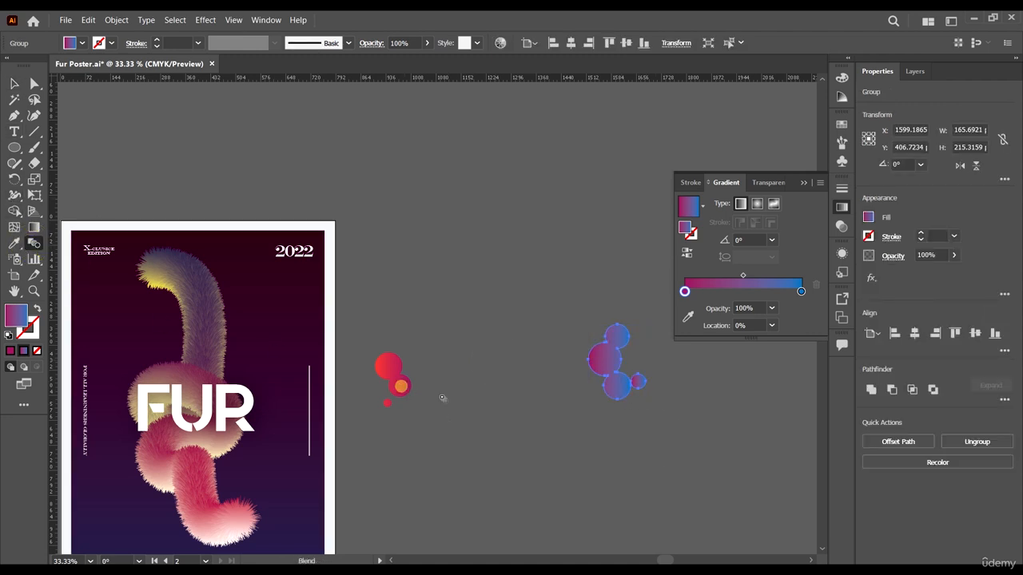
click(400, 387)
click(610, 357)
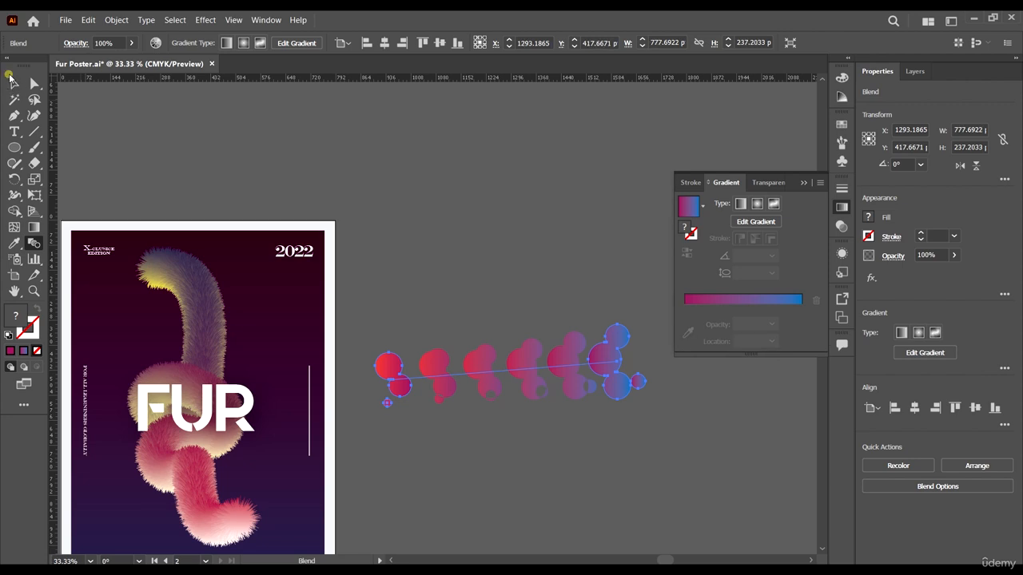
click(13, 81)
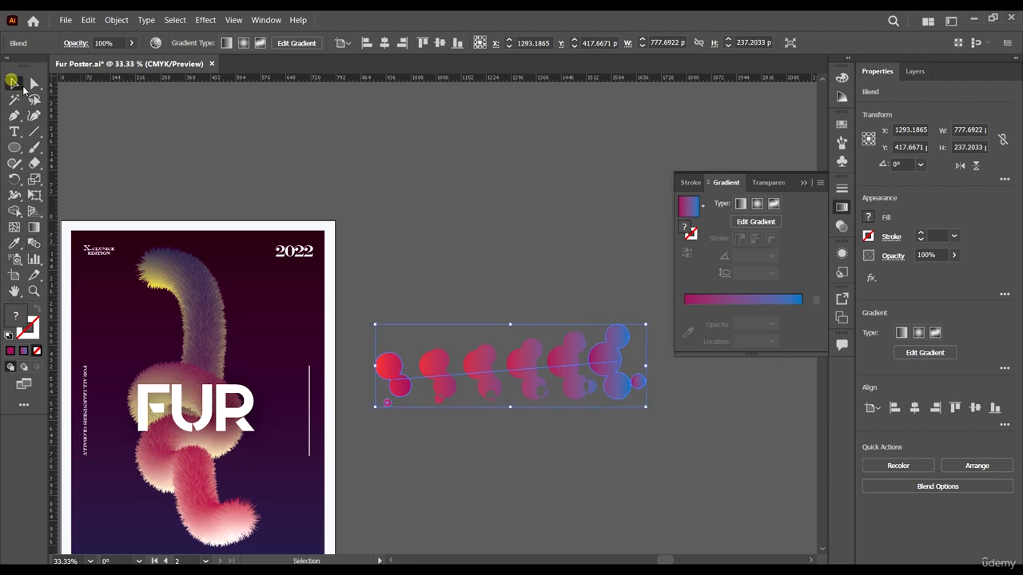
Step: Set the blend's spacing to Specified Steps with 400 steps
double_click(36, 244)
click(648, 153)
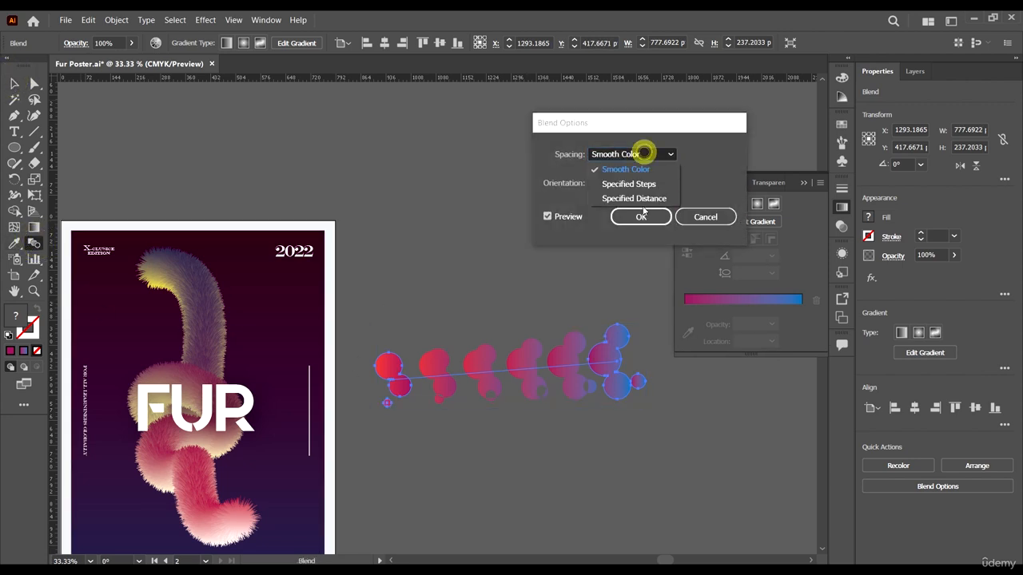
click(647, 185)
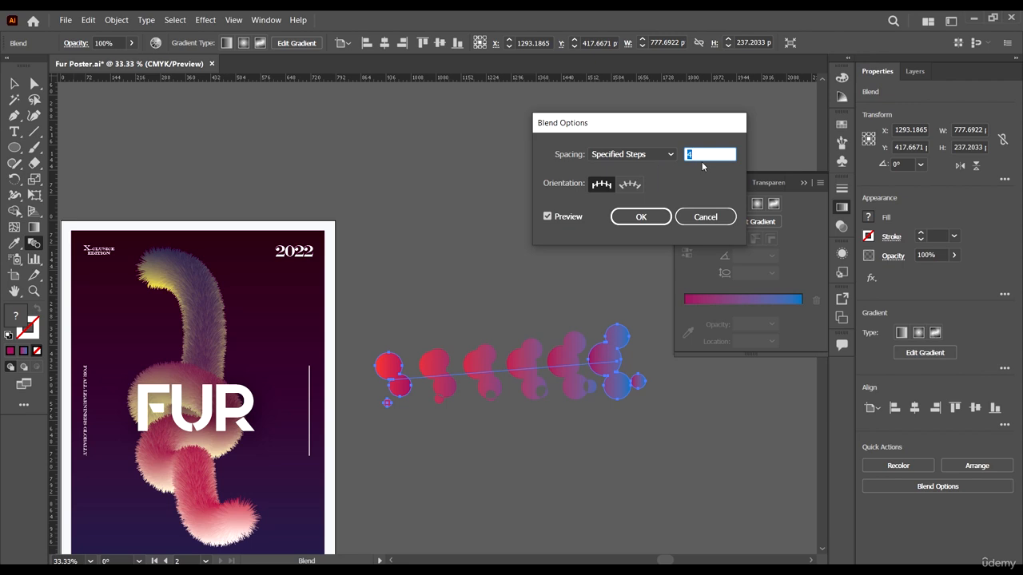
text(400)
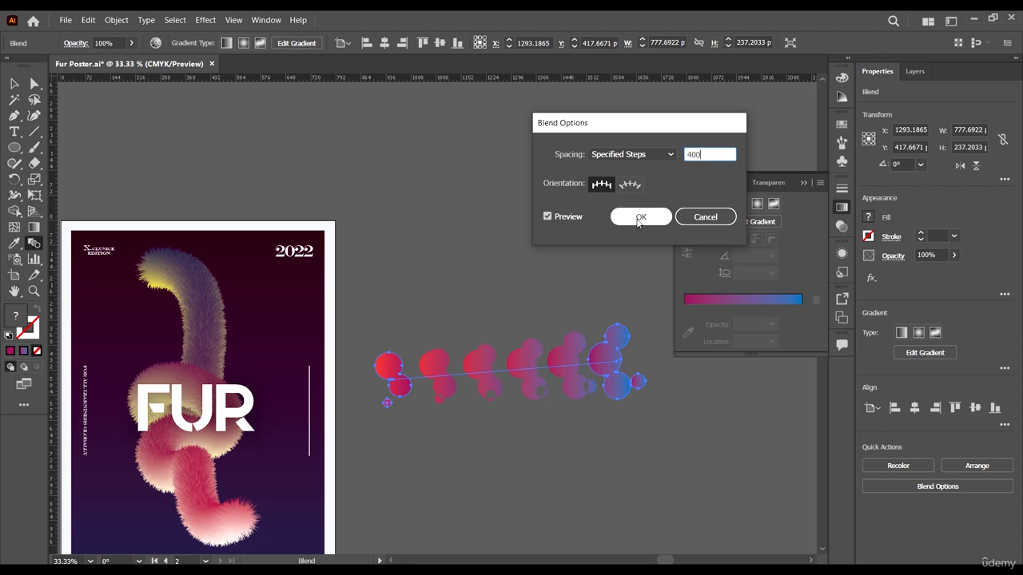
key(Return)
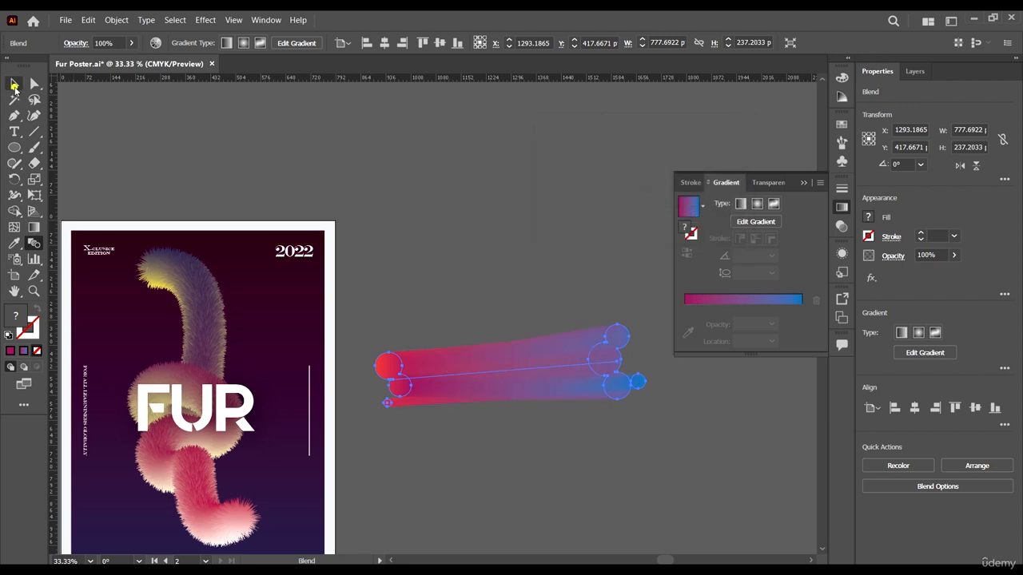
Step: Move the gradient blend into the empty space above the finished fur poster
click(15, 85)
scroll(224, 247, down, 2)
click(362, 206)
drag(367, 301, 248, 174)
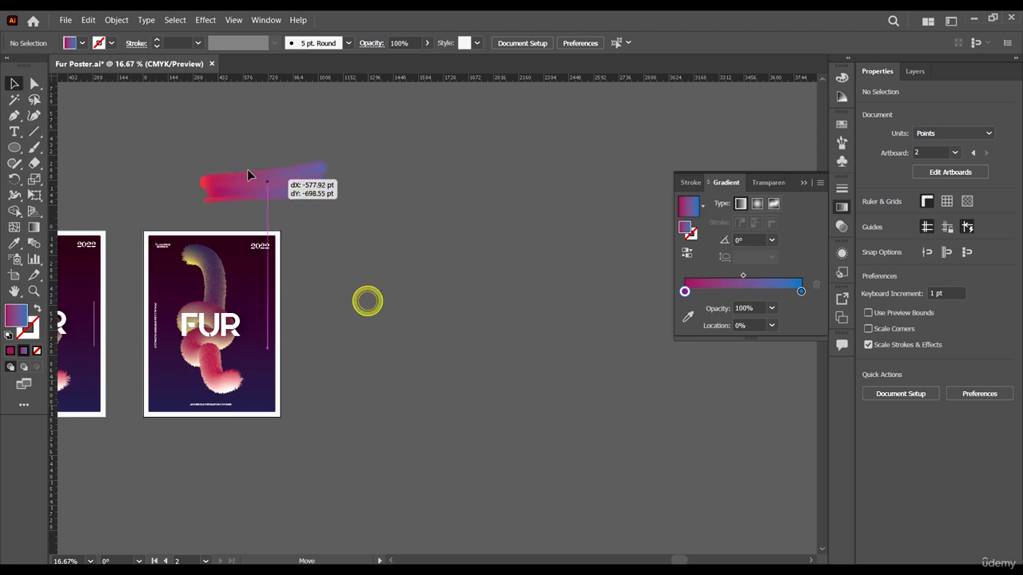
scroll(194, 227, up, 2)
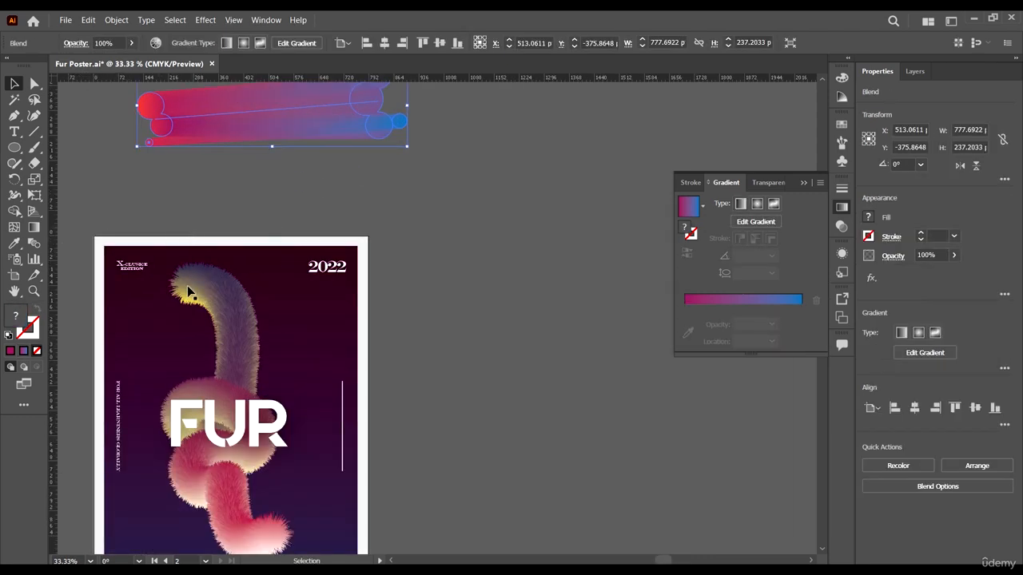
Step: Duplicate the finished poster's artboard together with its artwork and place the copy beside the original
key(o)
scroll(145, 222, down, 1)
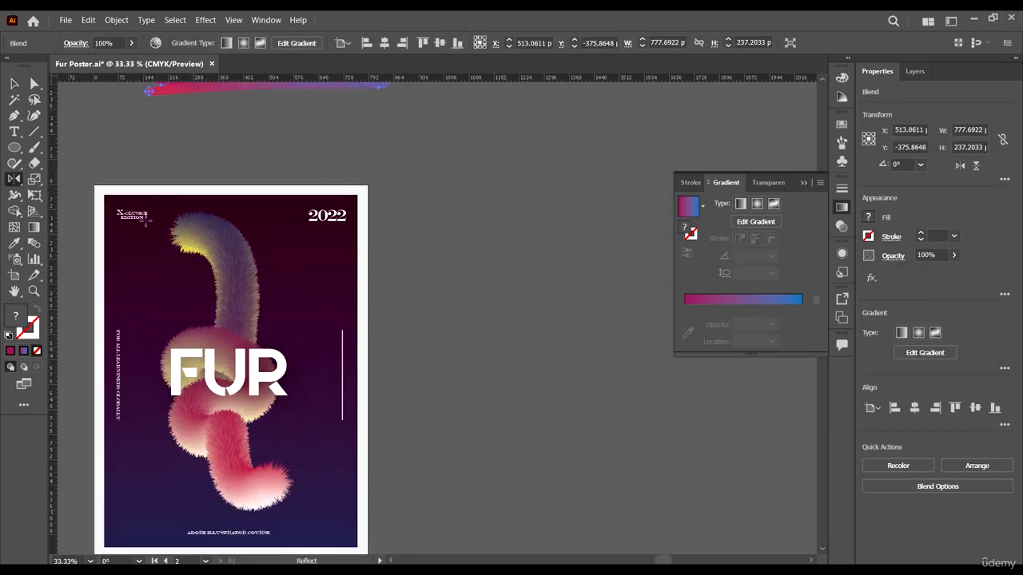
click(15, 274)
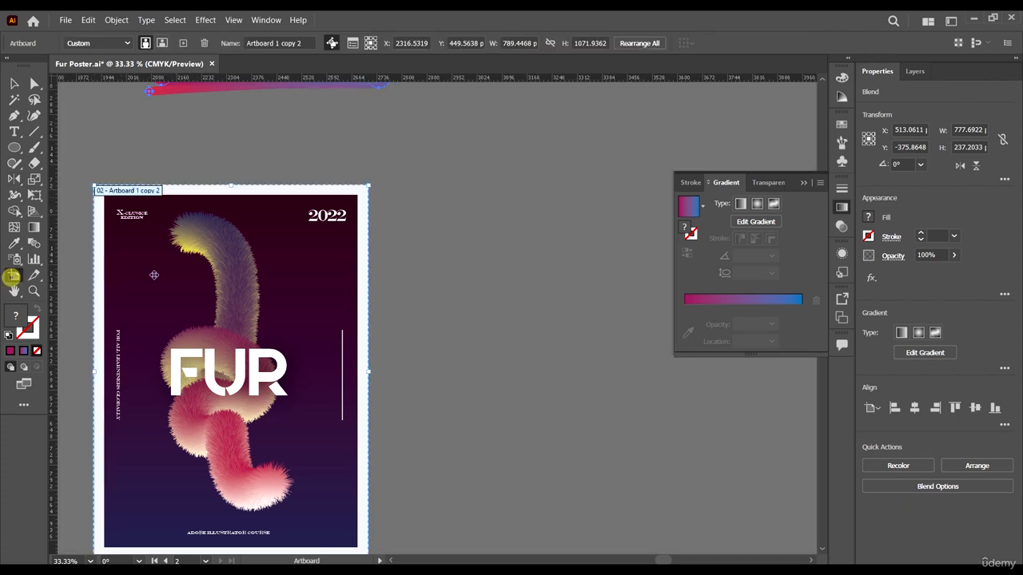
scroll(121, 193, down, 2)
drag(130, 221, 294, 224)
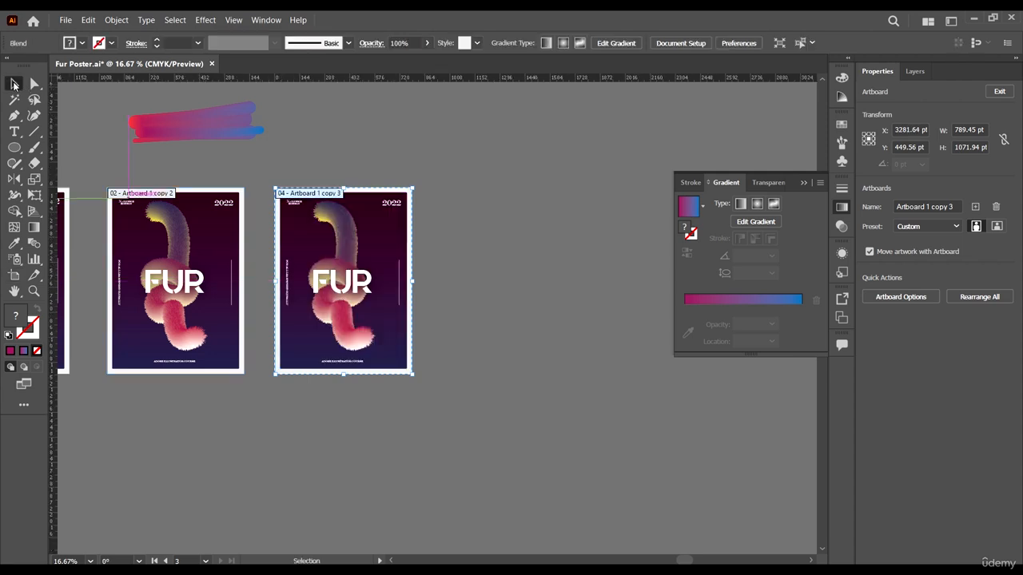
click(14, 84)
Step: Move the text group of the duplicated poster off its artboard into the empty space beside it
scroll(326, 274, up, 2)
scroll(352, 286, down, 2)
drag(351, 286, 658, 319)
scroll(297, 179, up, 1)
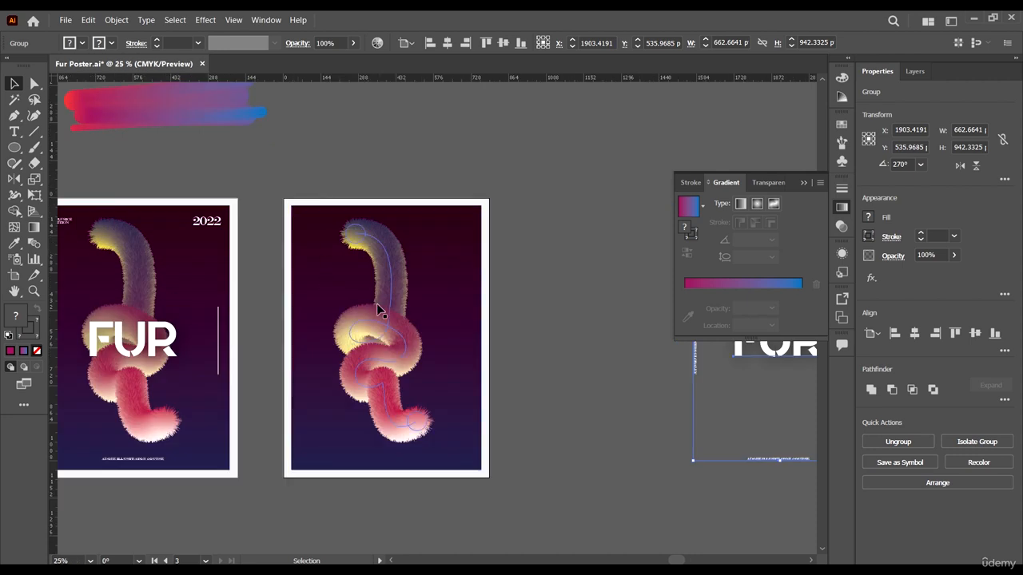
Step: Delete the fur shape from the duplicated poster and move the gradient blend above that artboard
click(375, 300)
key(Delete)
drag(224, 128, 559, 161)
click(559, 251)
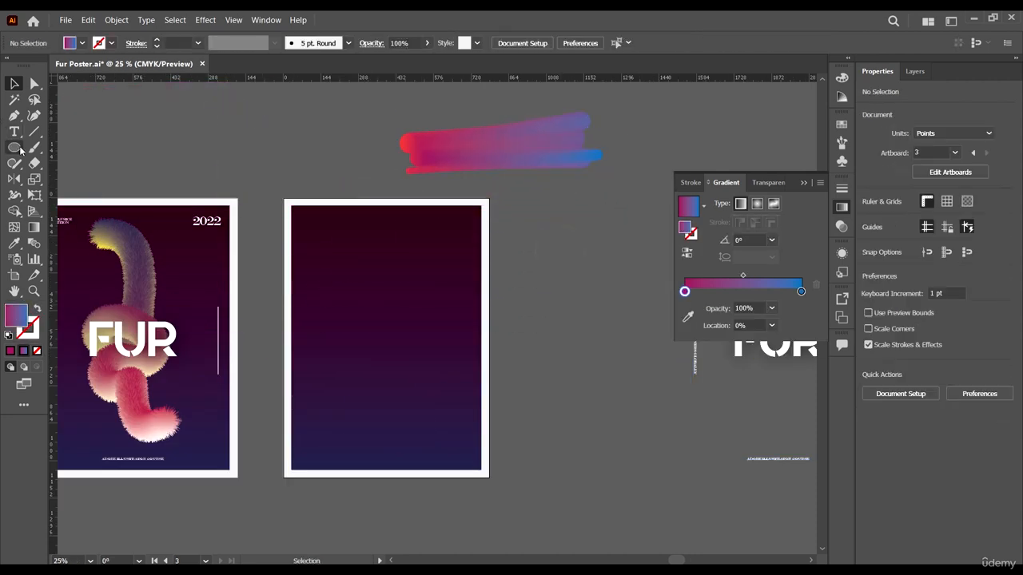
Step: Try painting a looping curve beside the emptied poster with the Paintbrush, and undo it
click(34, 149)
scroll(427, 210, right, 1)
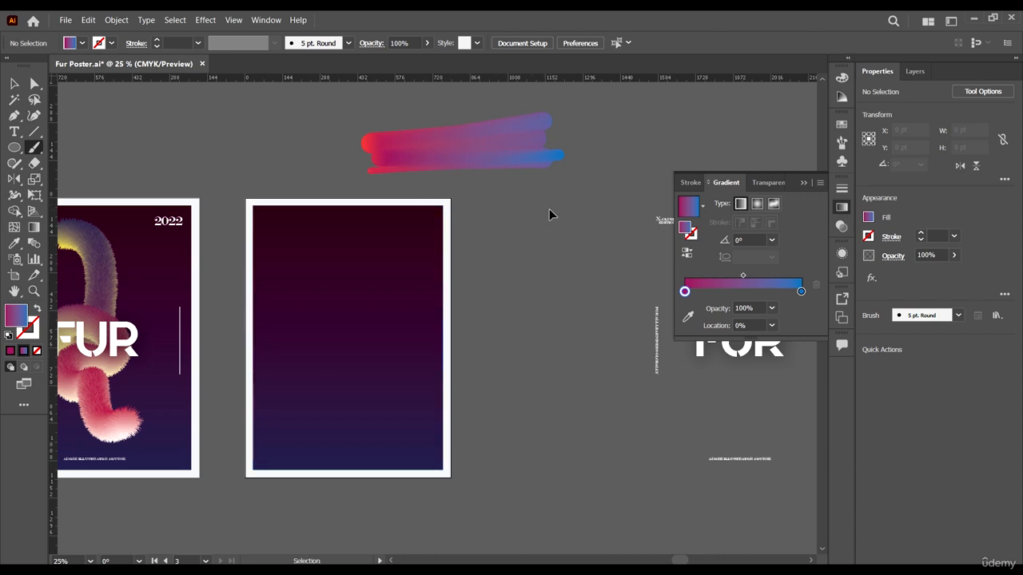
scroll(549, 208, right, 1)
mouse_move(523, 207)
mouse_down()
mouse_move(491, 216)
mouse_move(454, 260)
mouse_up()
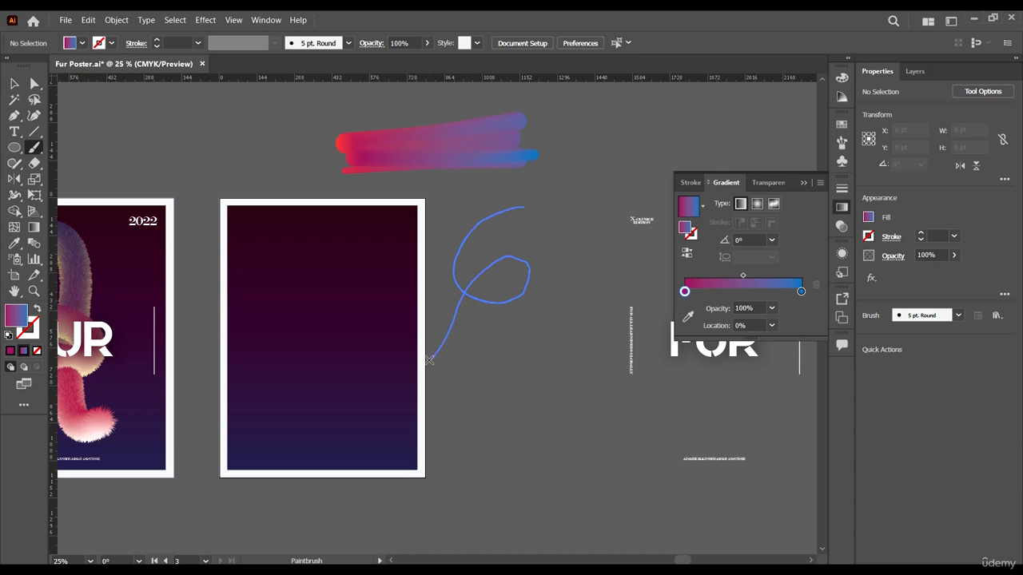
drag(430, 360, 431, 361)
ctrl+click(572, 286)
key(ctrl+z)
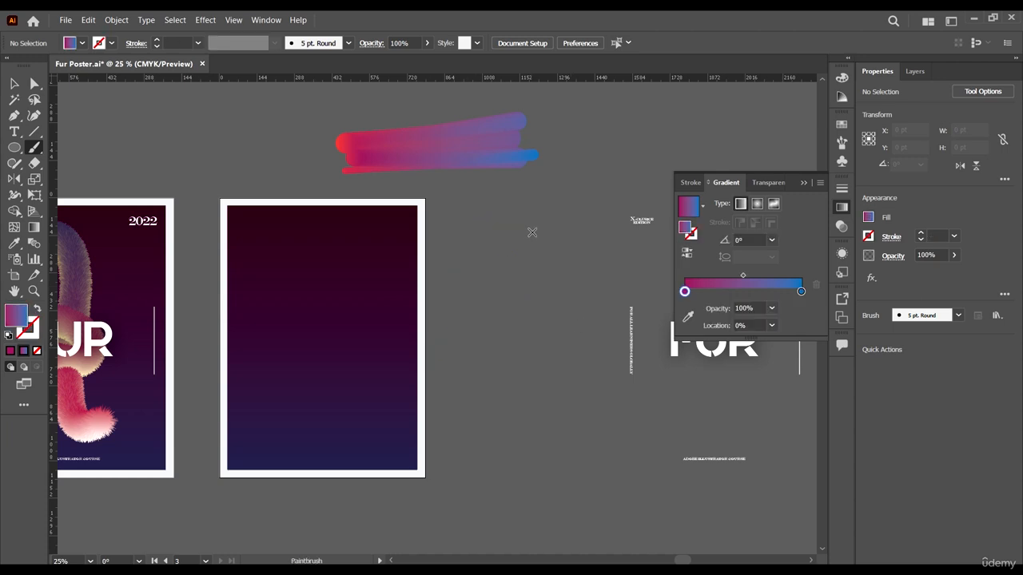
Step: Paint a large double-looped curve with the Paintbrush and move it onto the emptied poster
mouse_move(543, 241)
mouse_down()
mouse_move(478, 243)
mouse_move(374, 385)
mouse_move(349, 286)
mouse_move(526, 385)
mouse_up()
drag(424, 489, 425, 492)
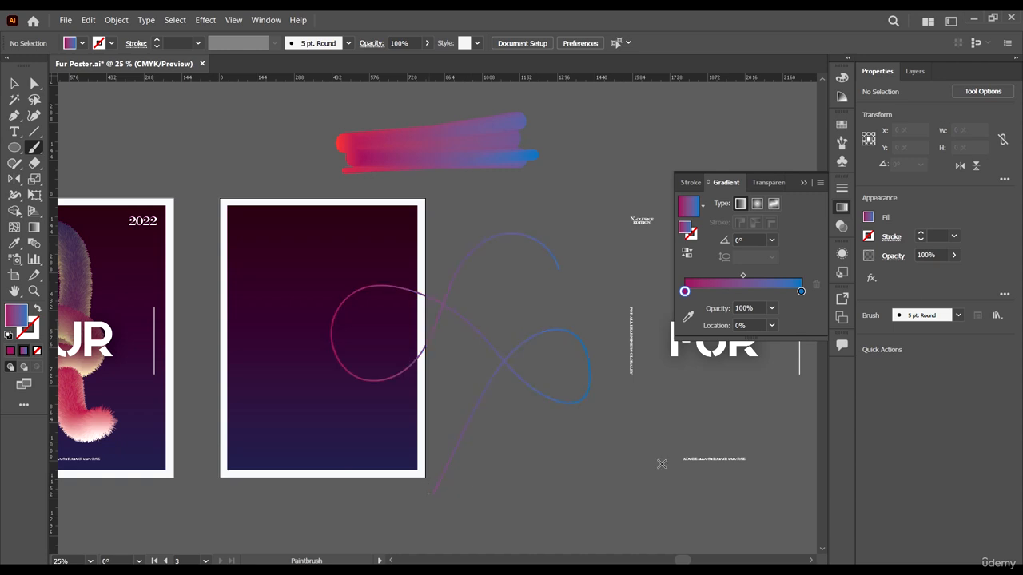
key(v)
mouse_move(473, 328)
mouse_down()
mouse_move(315, 275)
mouse_move(331, 304)
mouse_up()
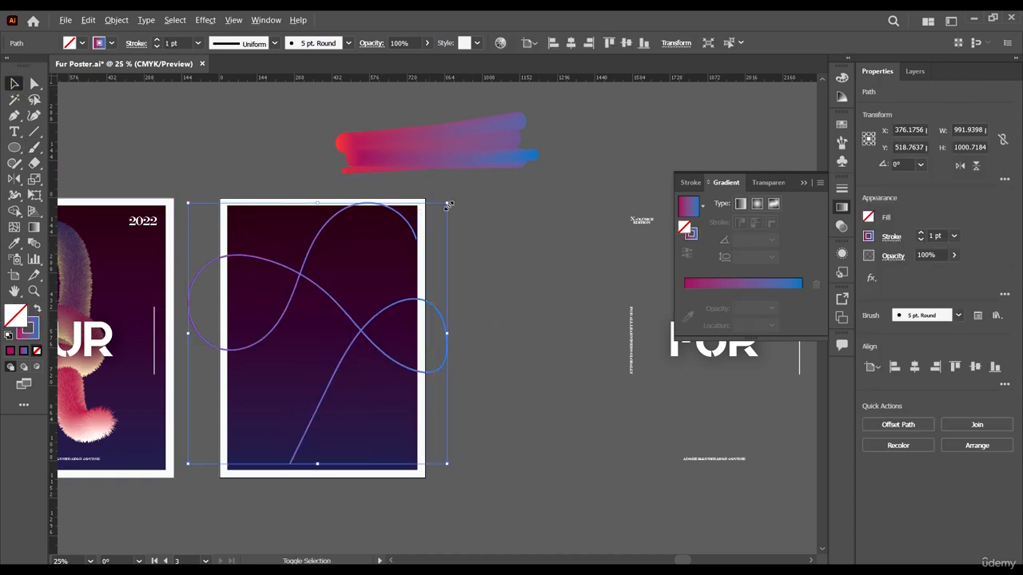
Step: Scale the looping curve down proportionally to about 564 pt wide so it fits inside the poster background
drag(450, 205, 405, 236)
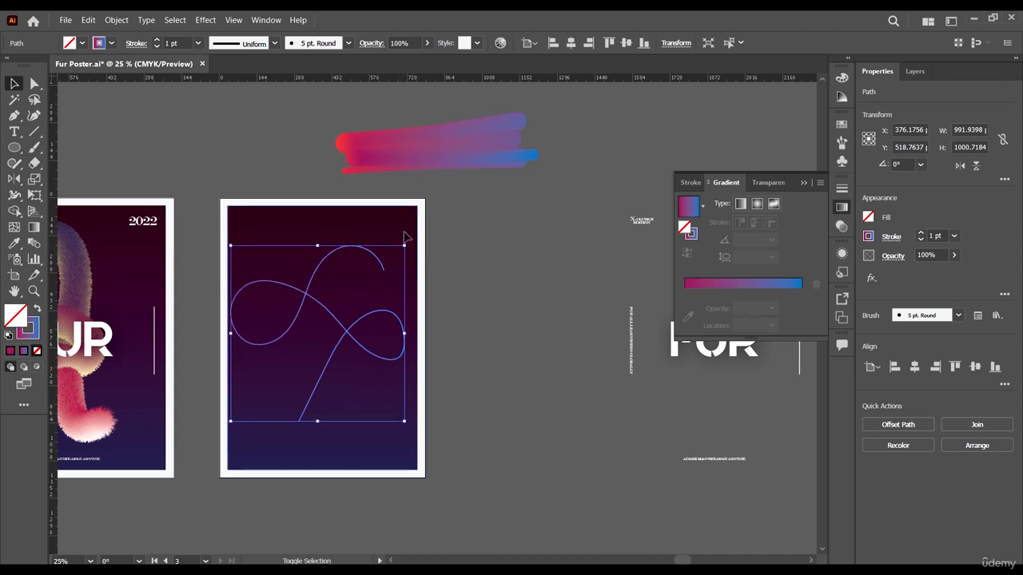
drag(363, 336, 368, 341)
drag(410, 426, 397, 412)
Step: Reshape the curve's tail by moving its lower end point down towards the poster's bottom edge
key(a)
drag(308, 411, 300, 461)
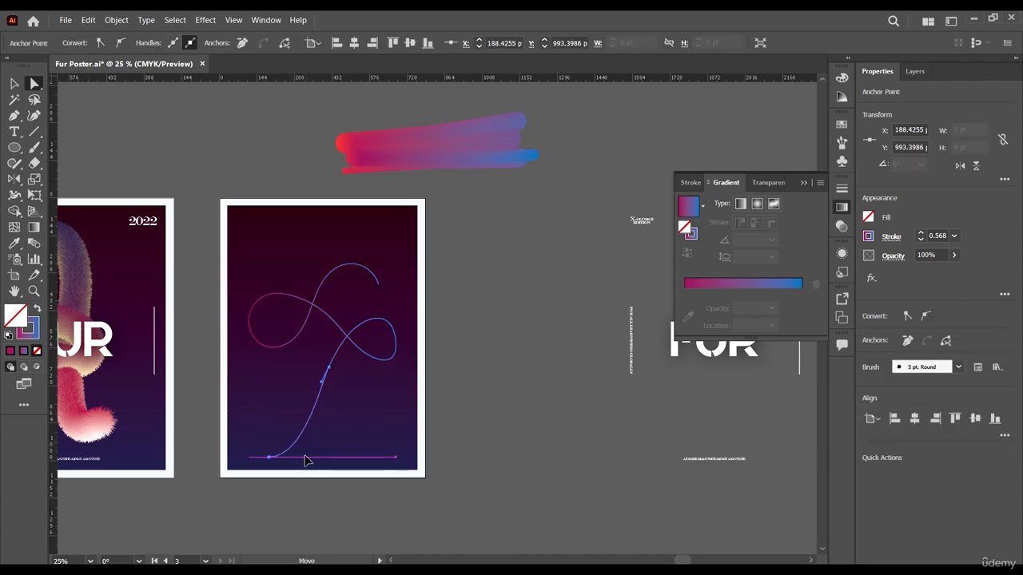
key(v)
click(492, 418)
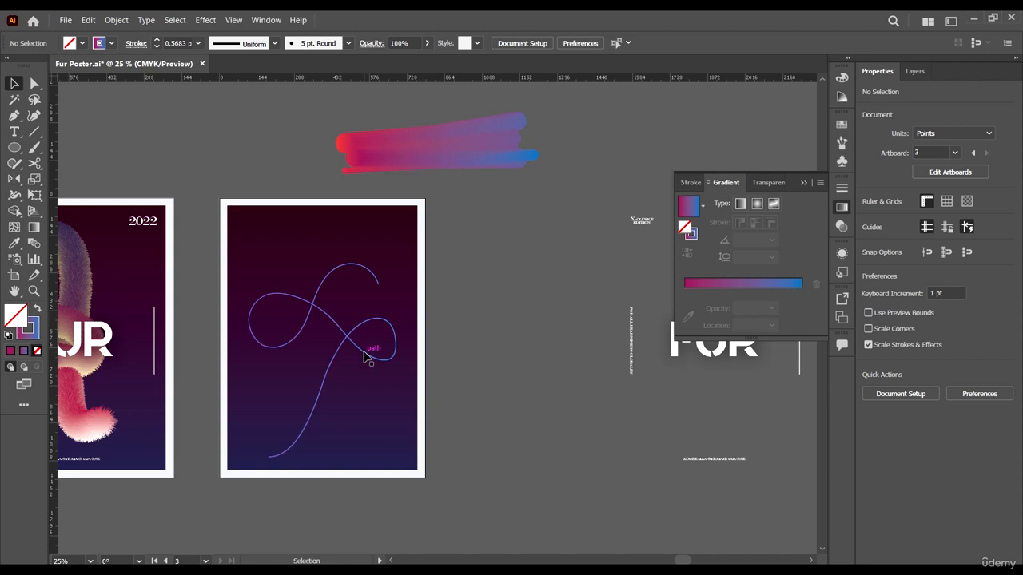
Step: Move the curve up to the middle of the poster and smooth the bend in its lower tail
click(361, 349)
key(a)
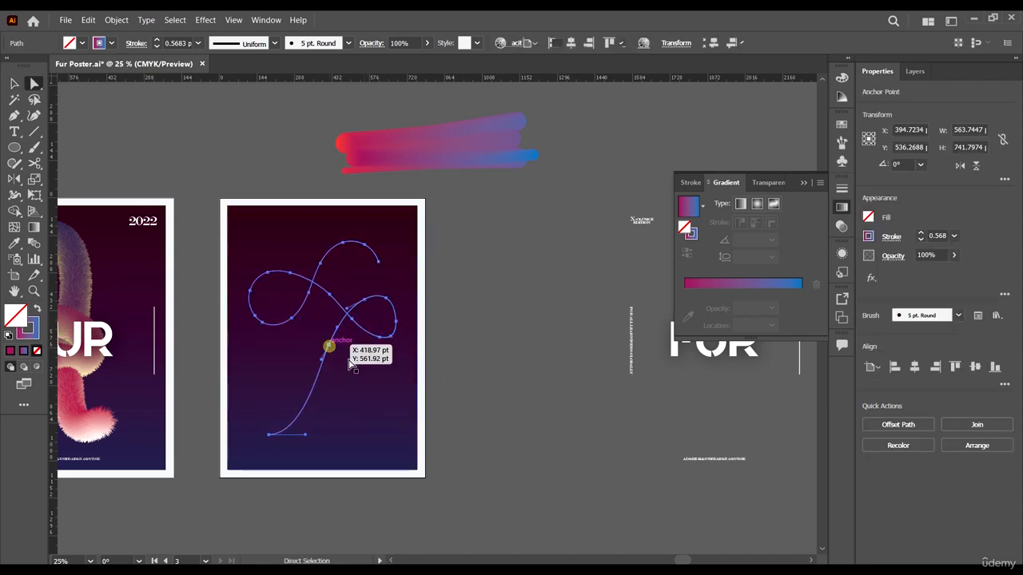
drag(320, 359, 323, 378)
key(v)
click(493, 392)
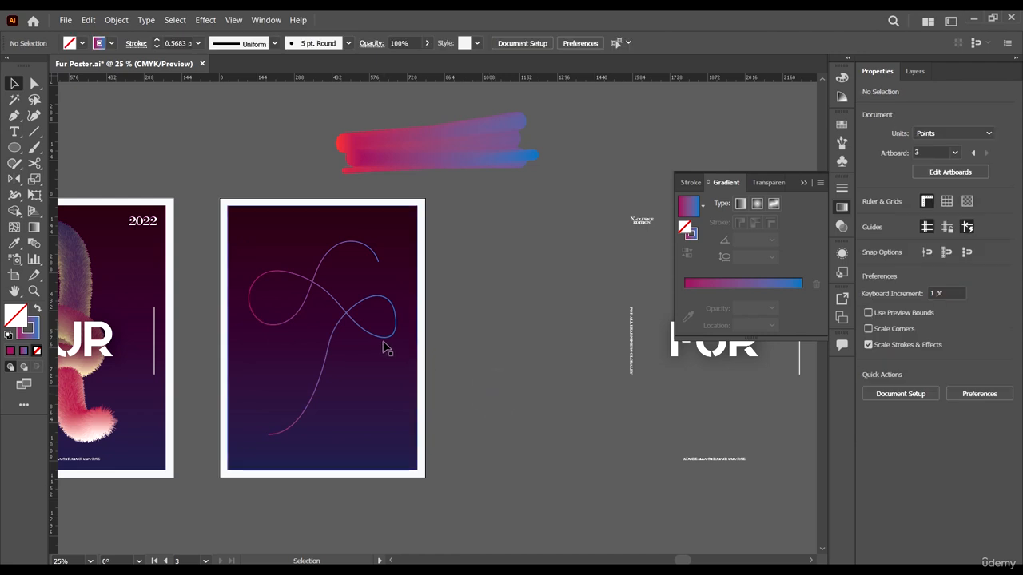
Step: Select the curve with the gradient blend and replace the blend's spine with the curve
click(355, 328)
shift+click(456, 136)
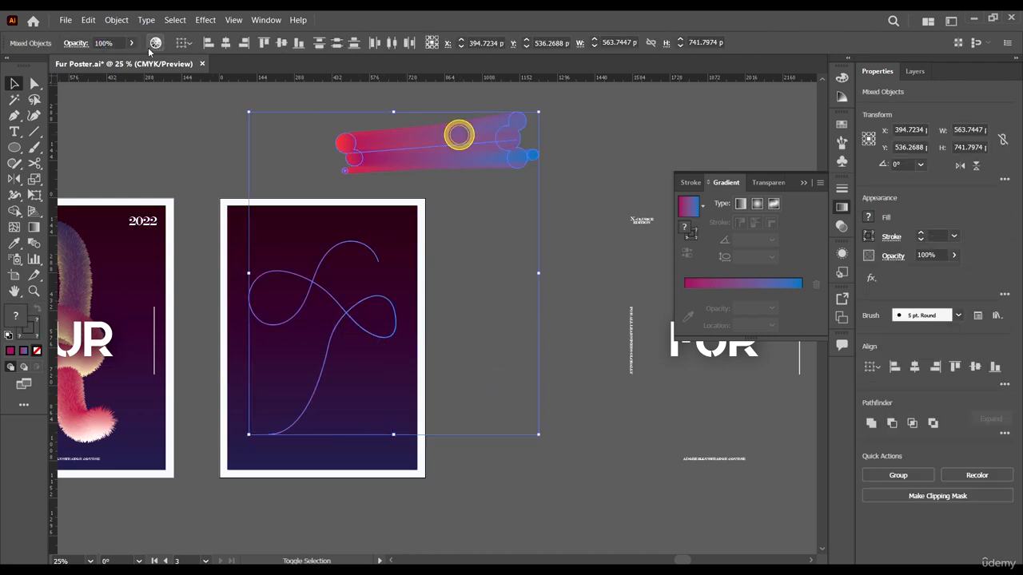
click(118, 22)
mouse_move(192, 347)
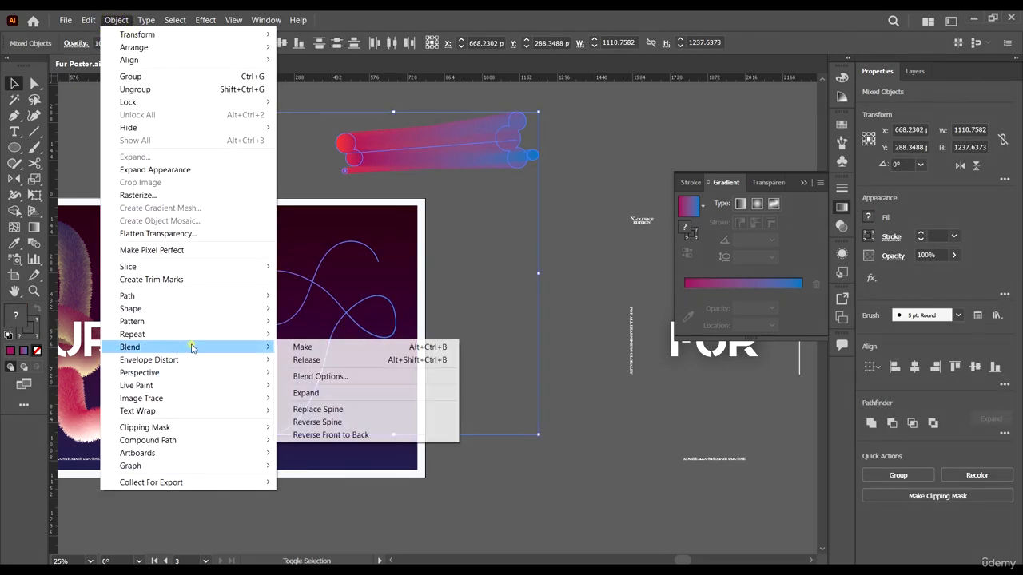
click(334, 412)
click(515, 403)
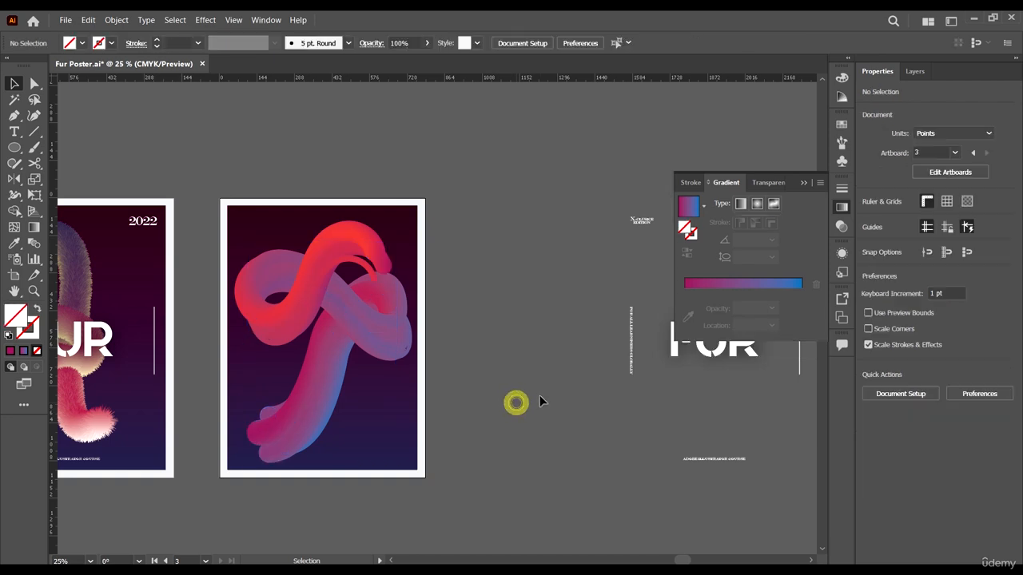
Step: Recolour the first stop of the poster background's gradient, trying white and choosing CMYK Red
scroll(263, 365, up, 2)
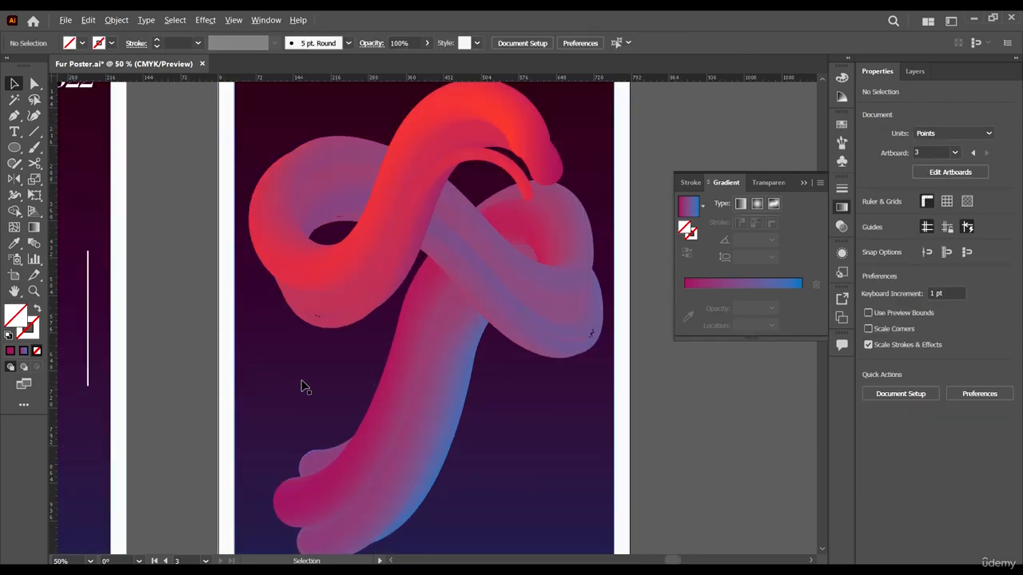
scroll(301, 384, down, 1)
click(438, 427)
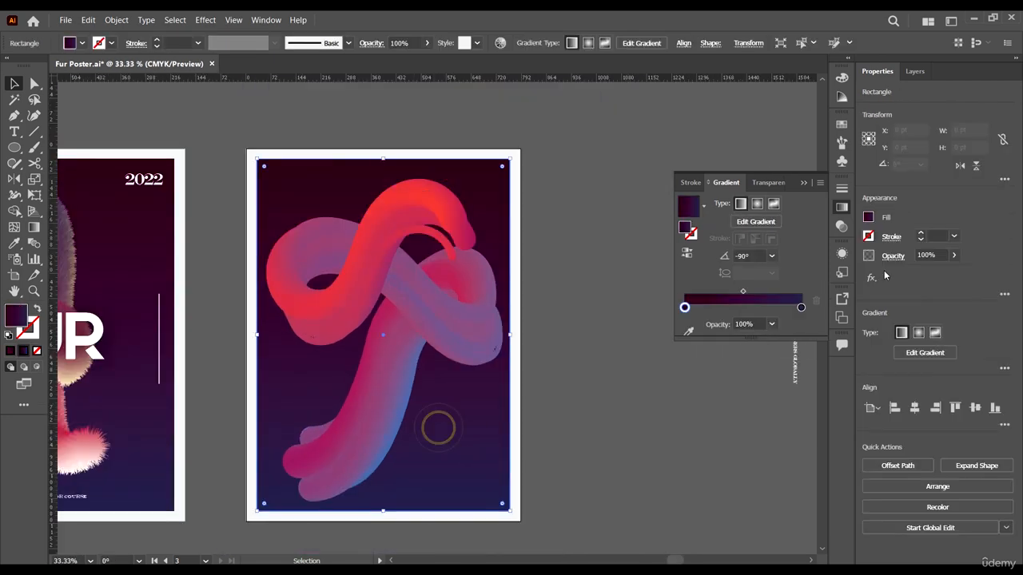
double_click(684, 308)
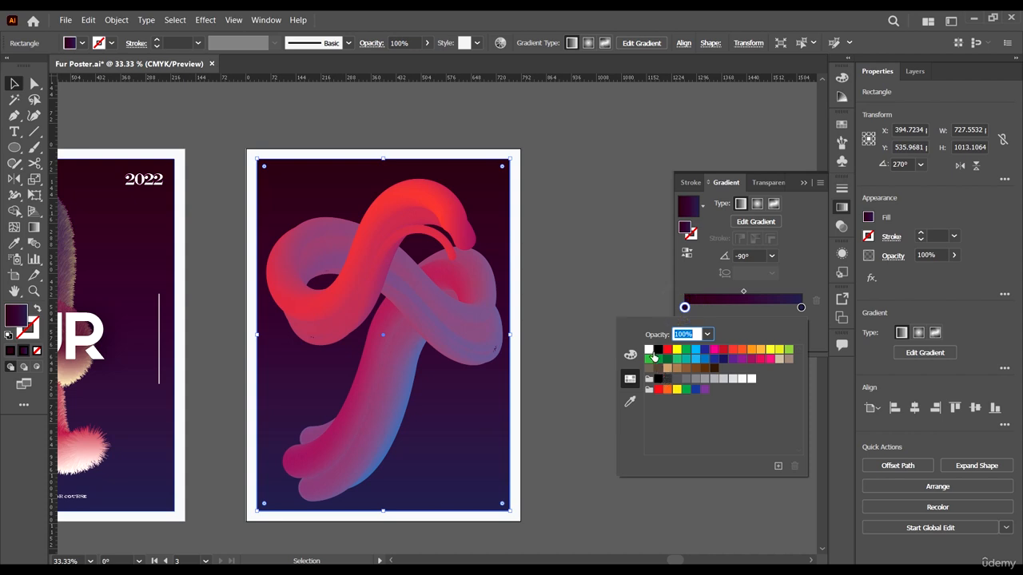
click(650, 351)
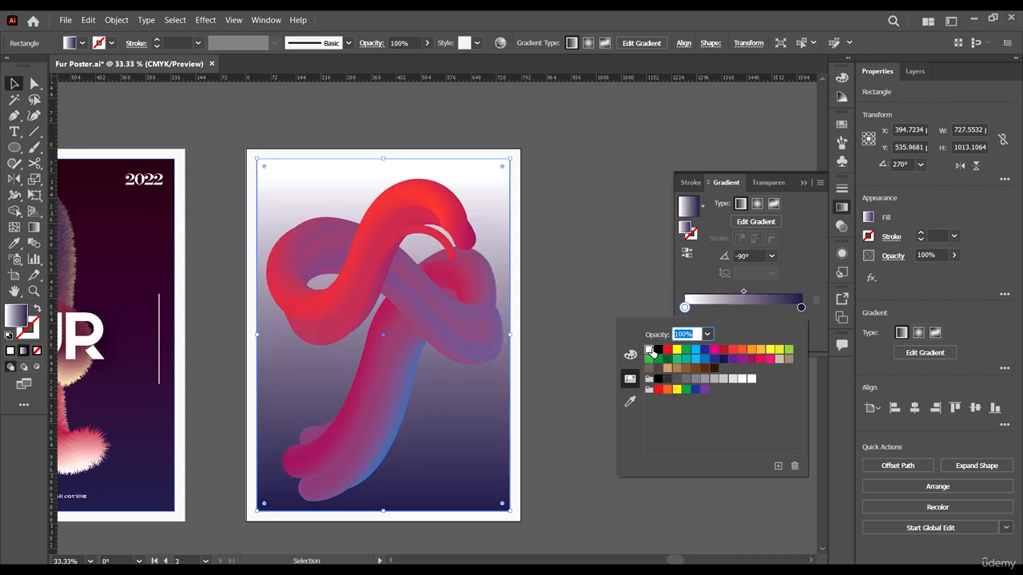
click(667, 351)
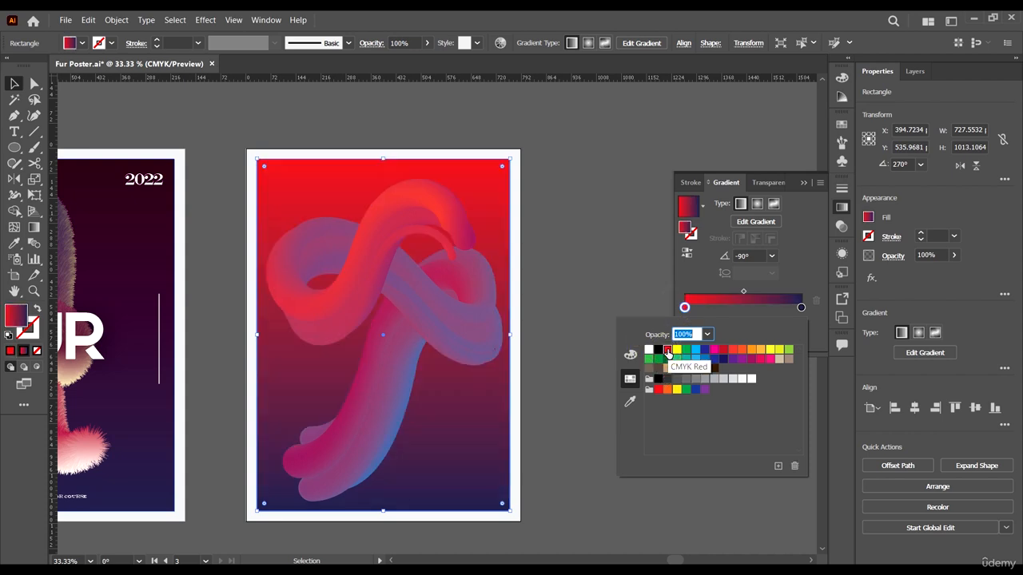
Step: Recolour the end stop of the poster background's gradient, trying red, yellow and white and choosing black
click(596, 262)
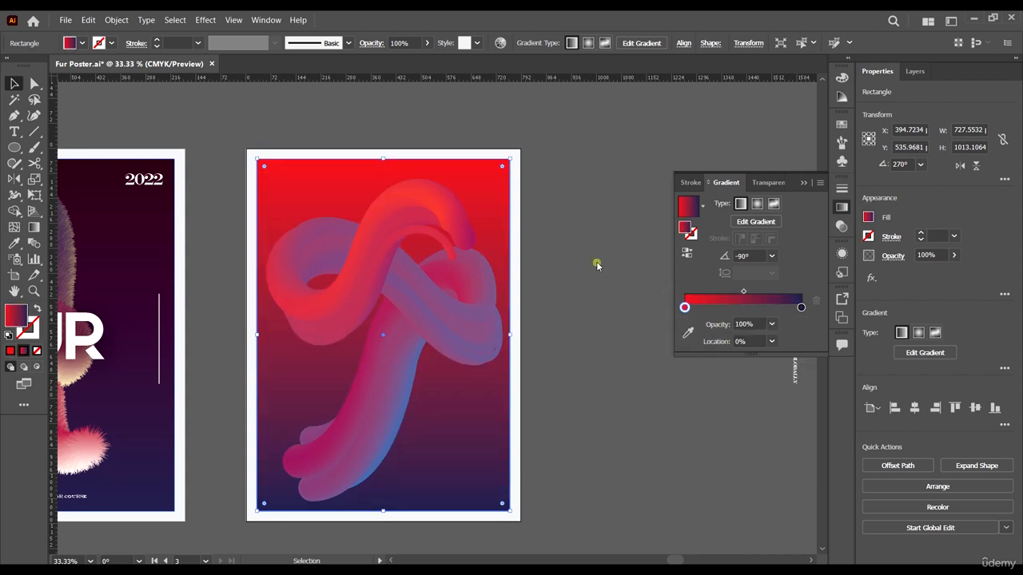
double_click(799, 308)
click(730, 351)
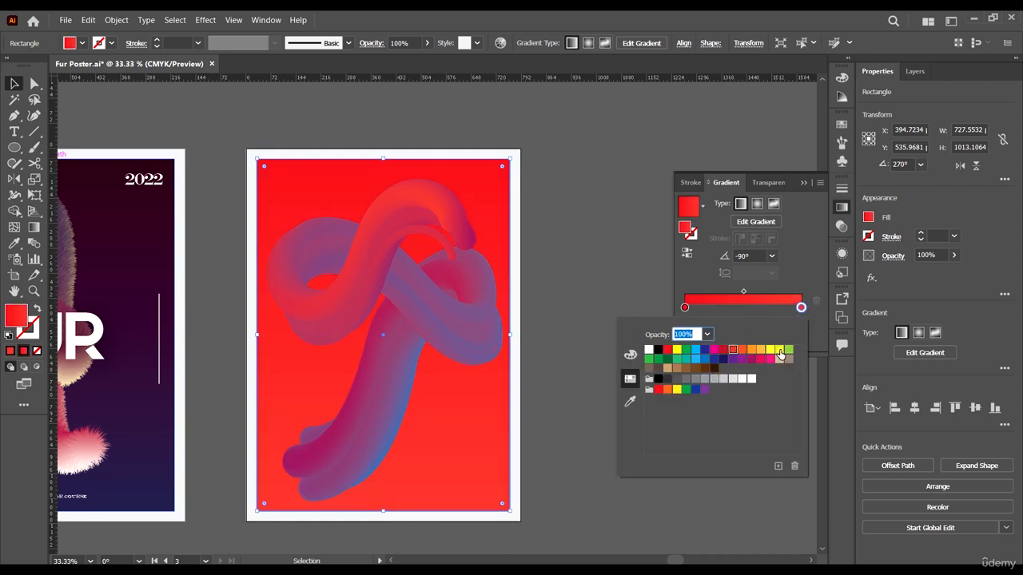
click(781, 352)
click(769, 351)
click(648, 351)
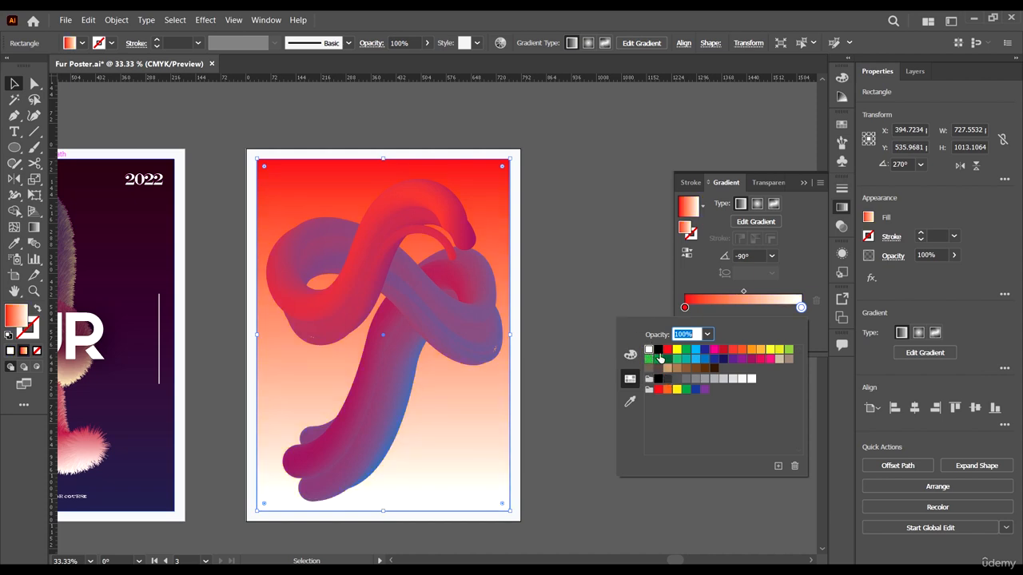
click(658, 350)
click(627, 281)
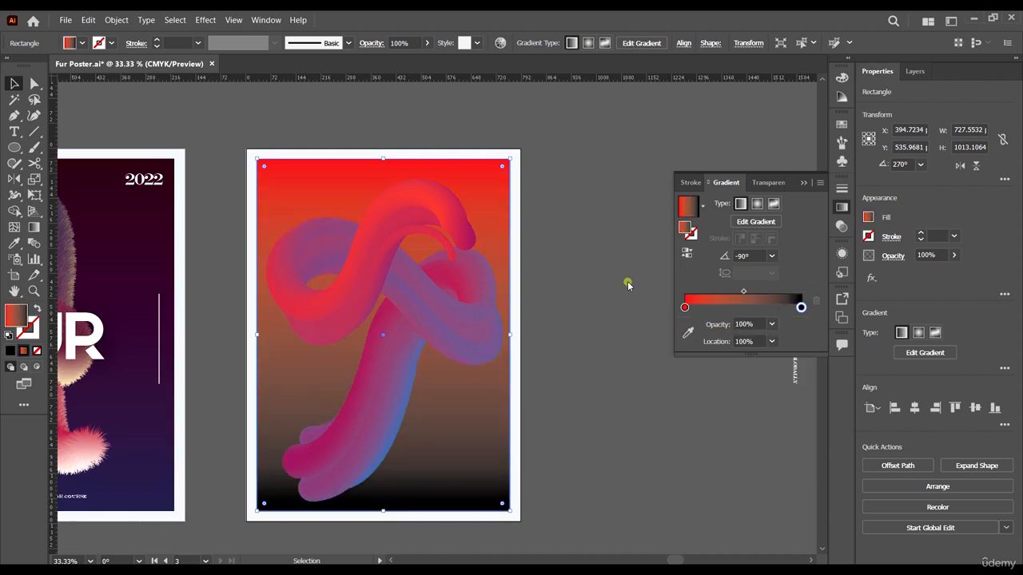
Step: Recolour the first stop of the background's gradient black and deselect the background
double_click(684, 308)
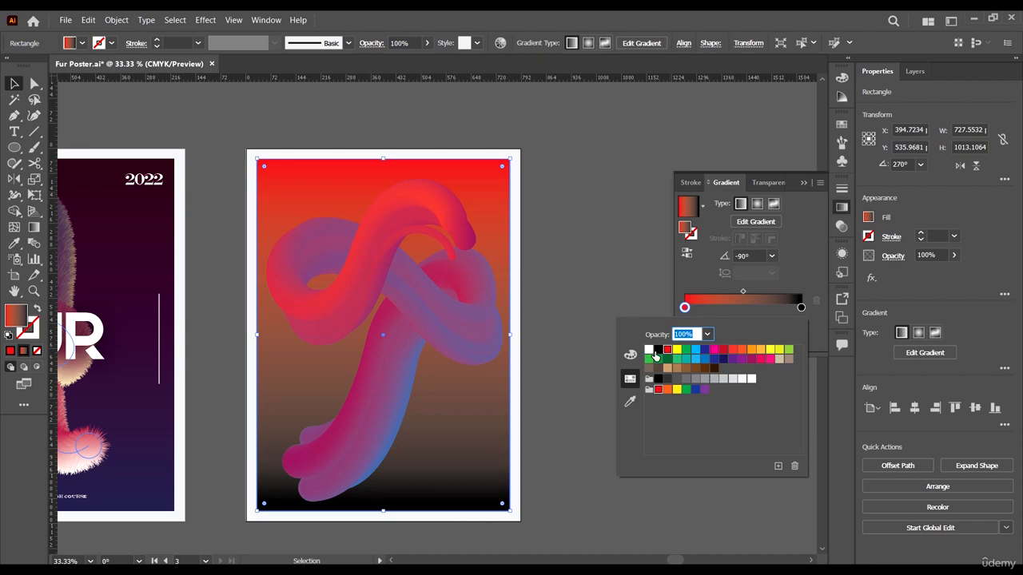
click(657, 350)
click(621, 280)
click(620, 279)
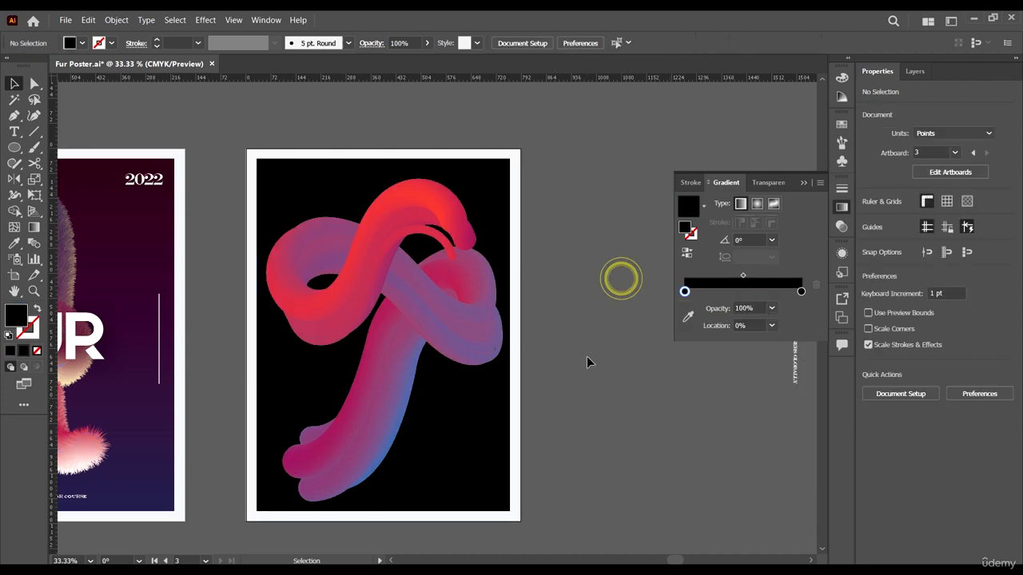
Step: Select the looping gradient blend and examine its edges, overlaps and end shapes up close
scroll(391, 298, up, 2)
click(391, 297)
scroll(421, 291, down, 2)
scroll(511, 380, up, 4)
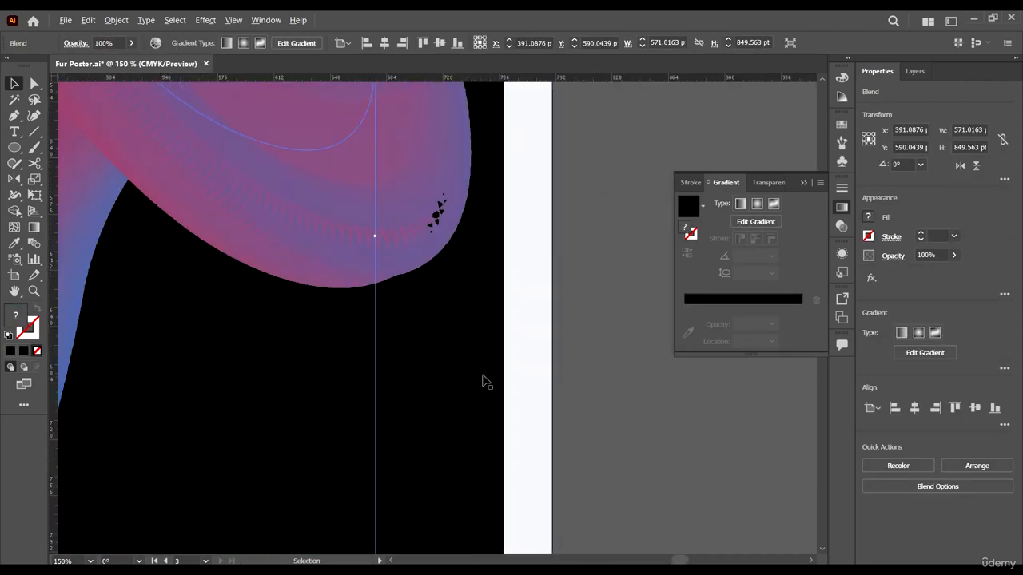
scroll(504, 335, down, 4)
scroll(422, 200, up, 2)
scroll(388, 155, up, 1)
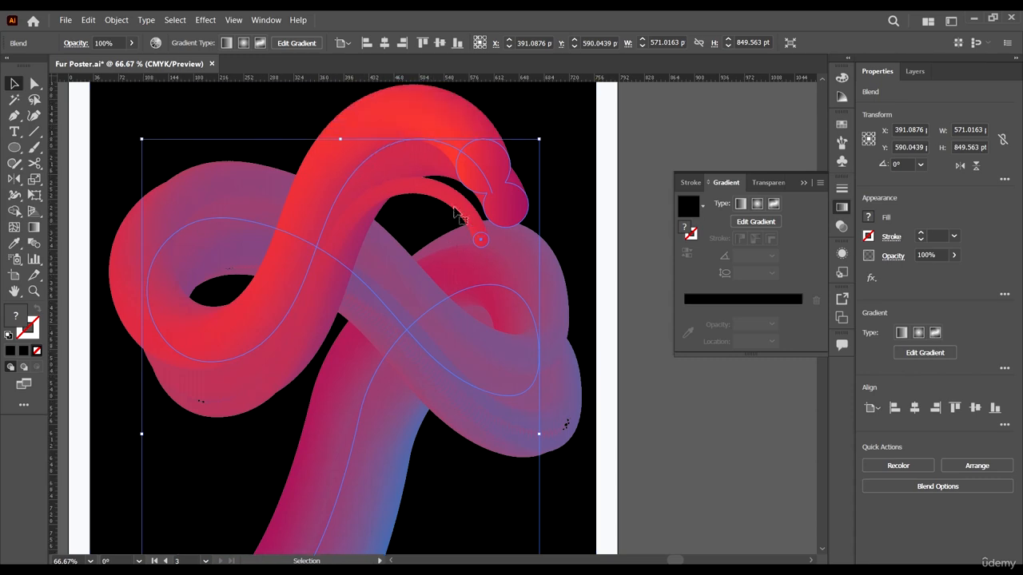
scroll(457, 212, down, 2)
Step: Apply a Roughen effect to the blend with a relative size of 6%, a high detail and corner points
click(174, 20)
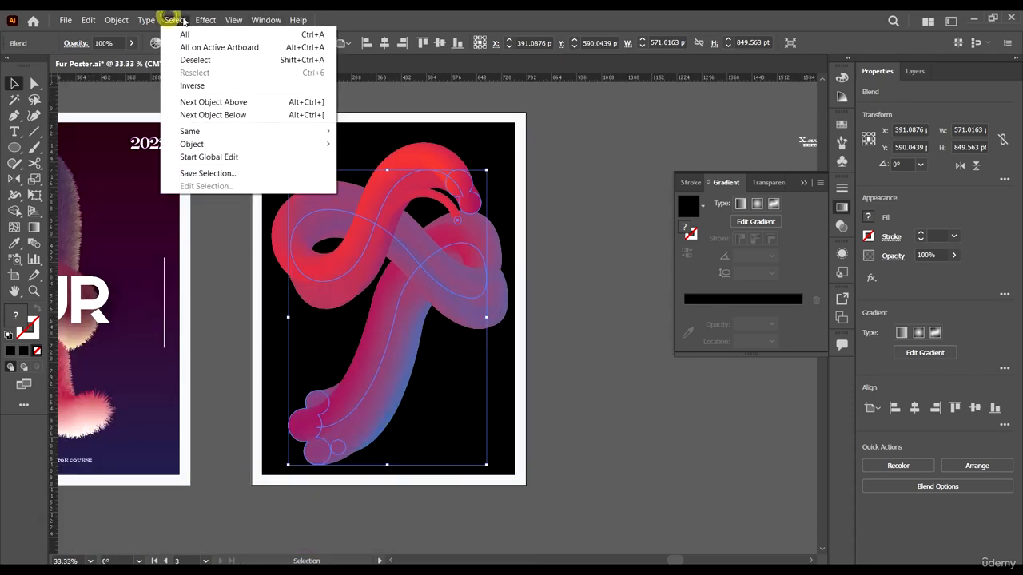
mouse_move(206, 20)
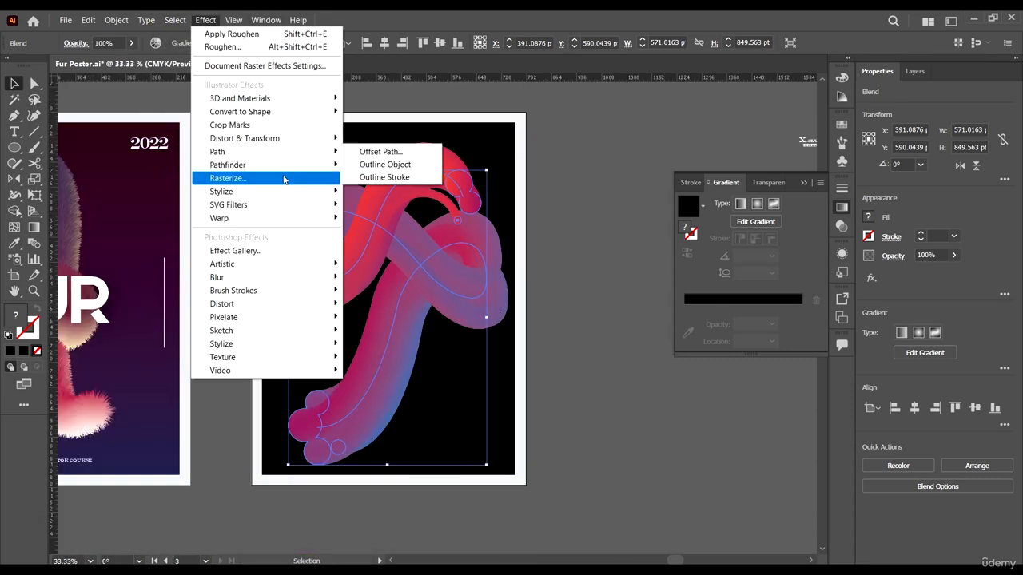
mouse_move(297, 139)
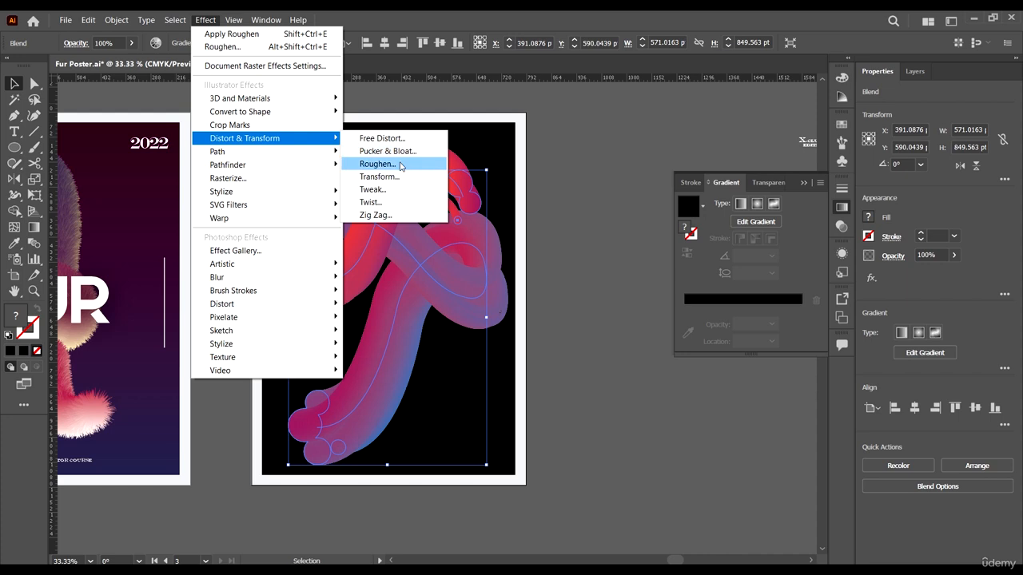
click(401, 165)
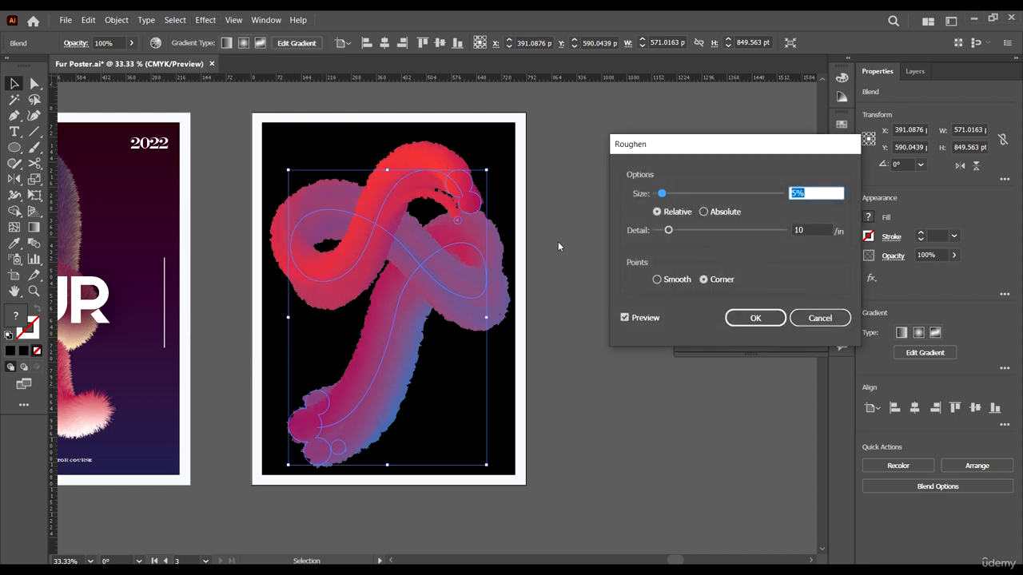
click(714, 193)
click(663, 196)
drag(700, 230, 744, 232)
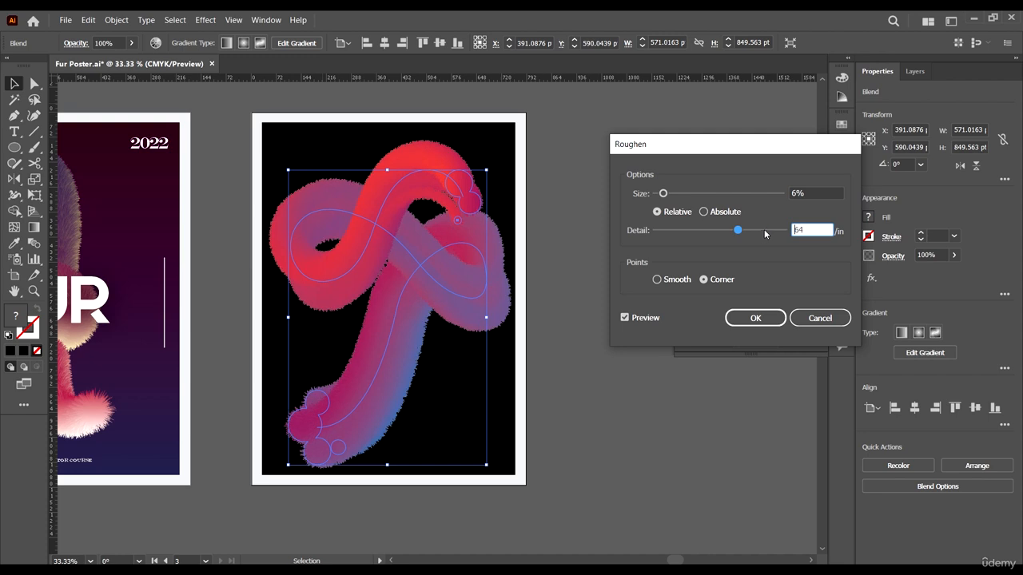
click(762, 230)
click(755, 318)
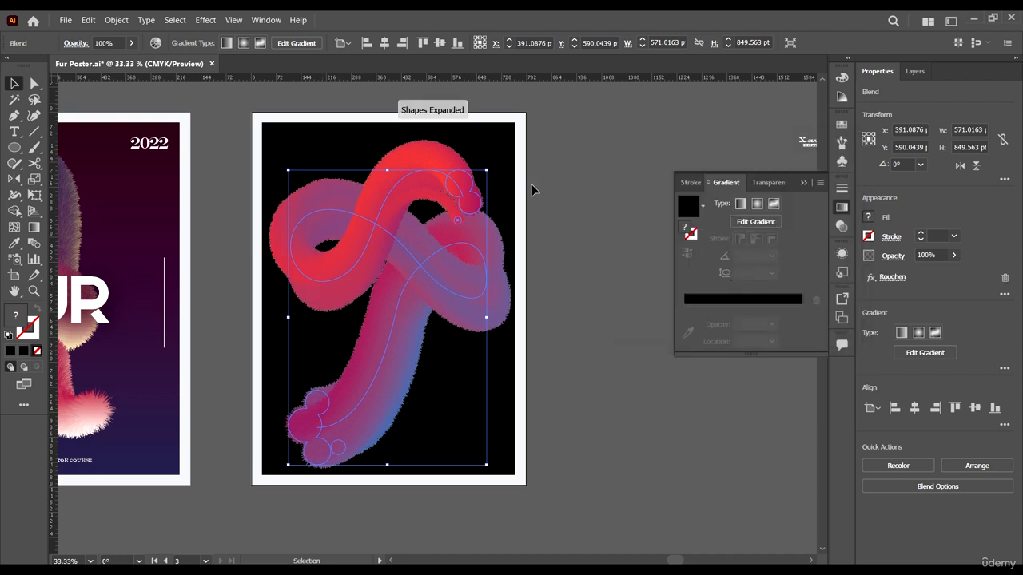
Step: Inspect the blend's fur edges up close and try to resize the blend from its upper corner
scroll(490, 206, up, 1)
scroll(515, 245, down, 4)
scroll(372, 259, left, 3)
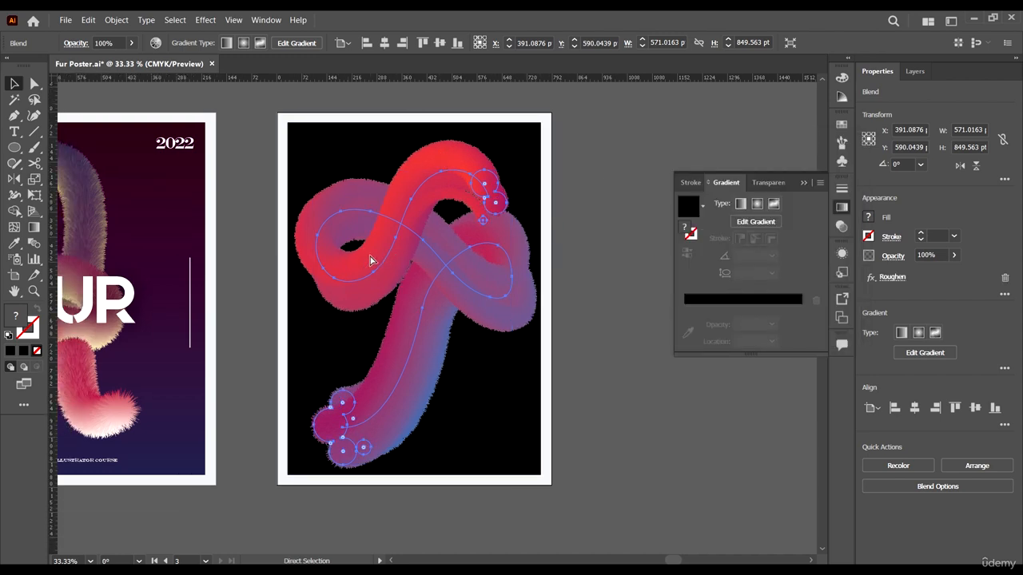
scroll(520, 159, up, 2)
scroll(505, 172, up, 2)
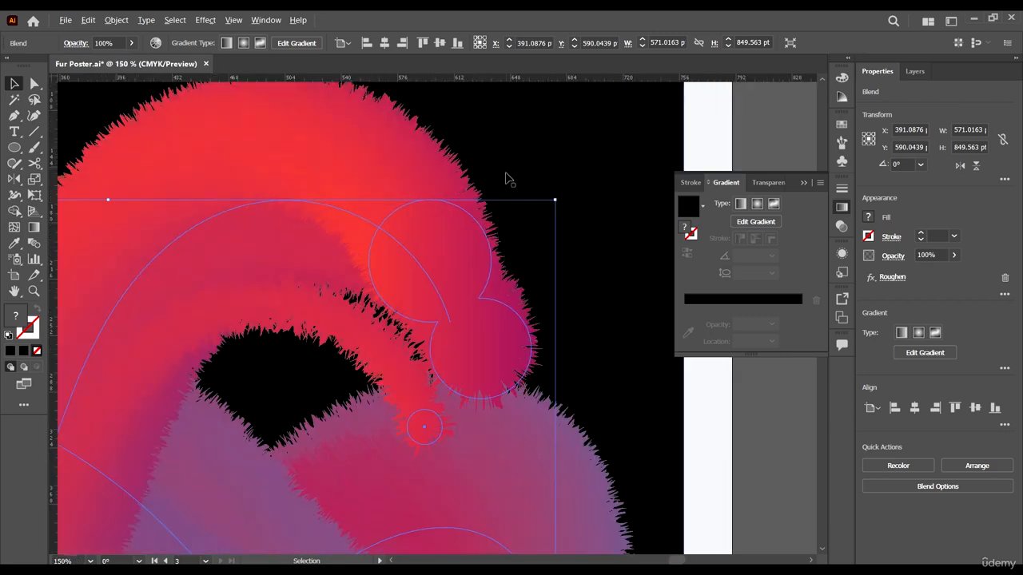
drag(556, 202, 560, 231)
scroll(527, 272, down, 3)
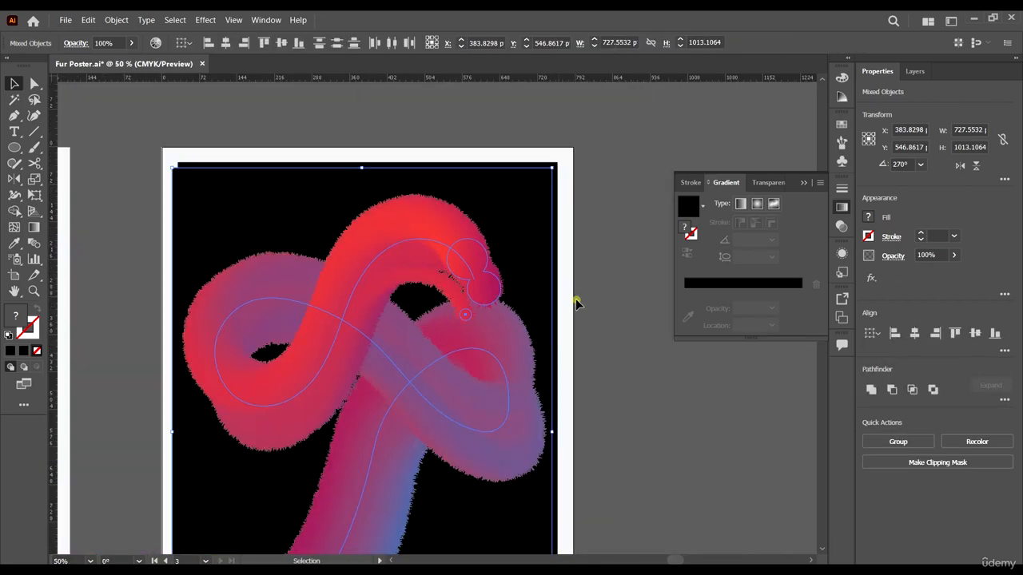
click(576, 302)
click(540, 176)
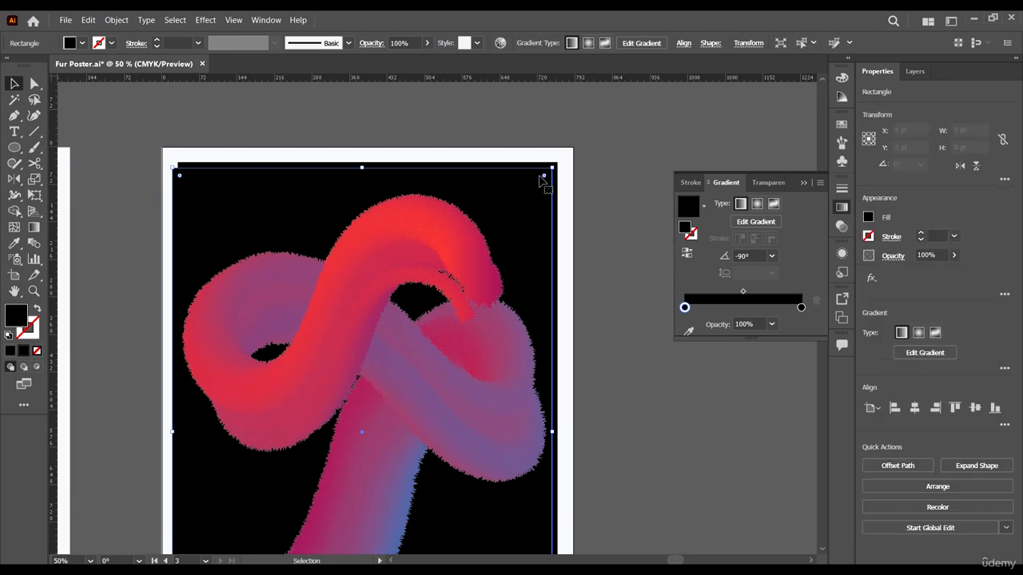
key(ctrl+2)
Step: Scale the furry blend down to about 468 by 697 pt and deselect it
click(480, 267)
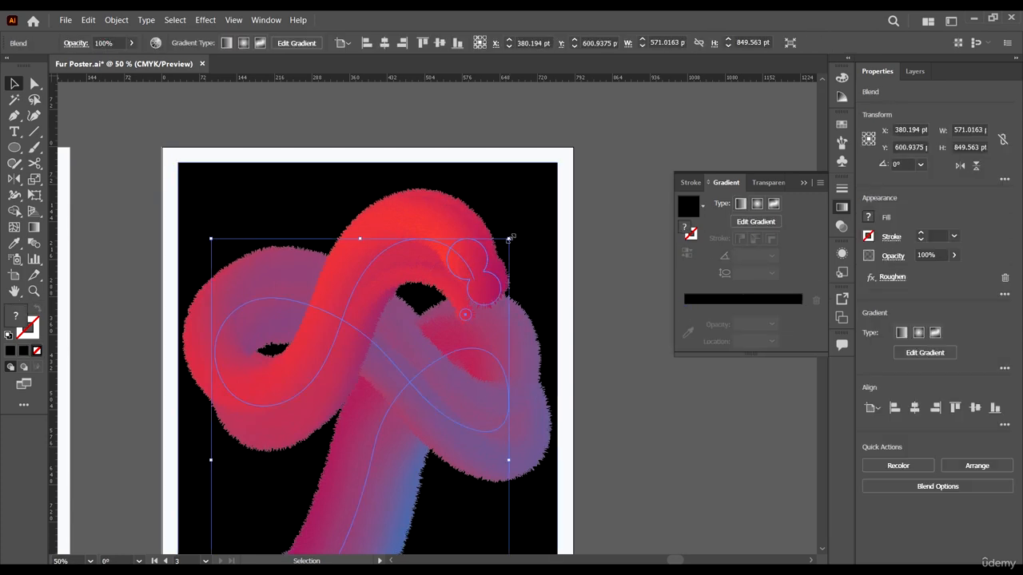
drag(510, 239, 492, 256)
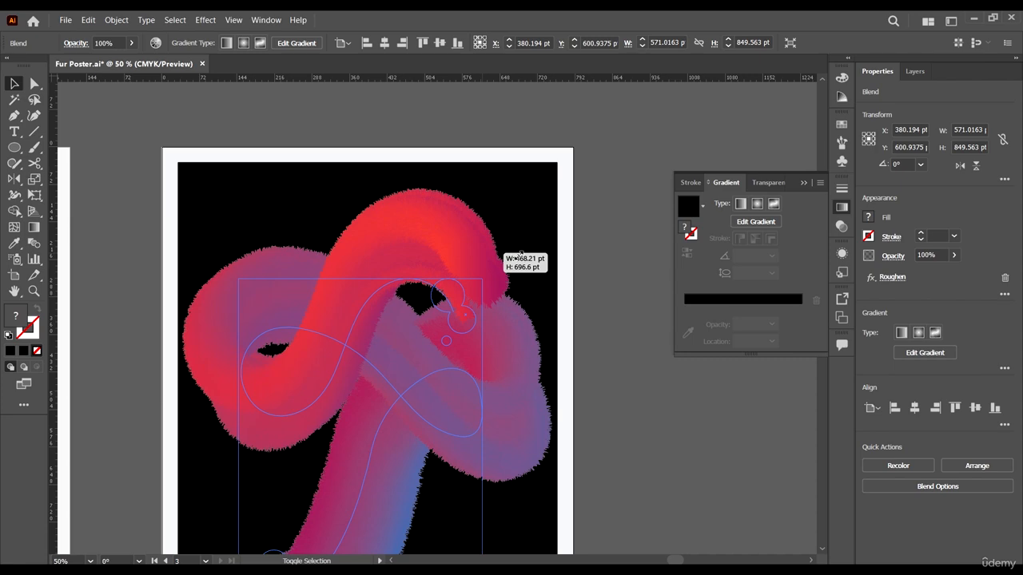
drag(526, 254, 520, 258)
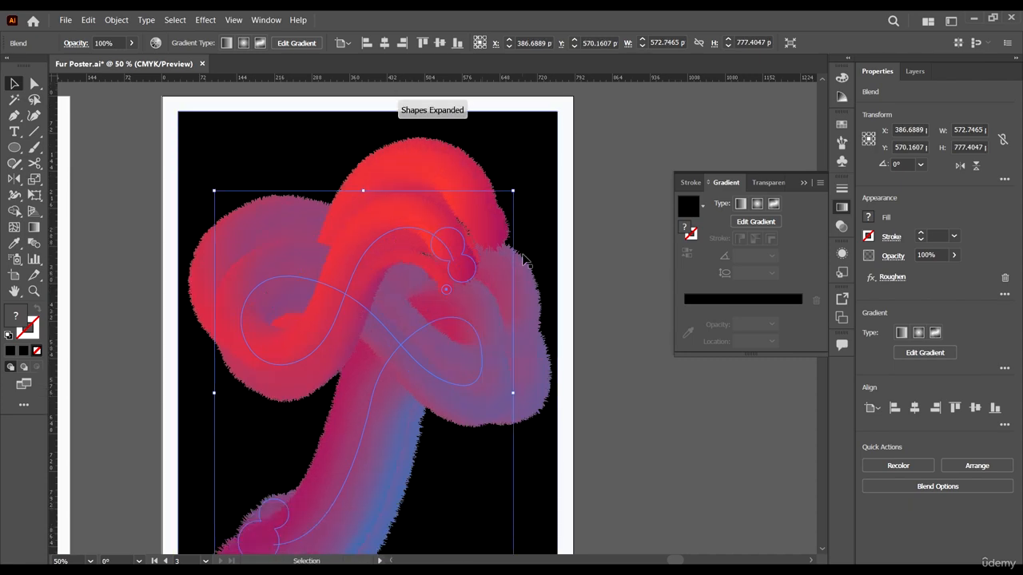
scroll(527, 258, down, 1)
click(593, 219)
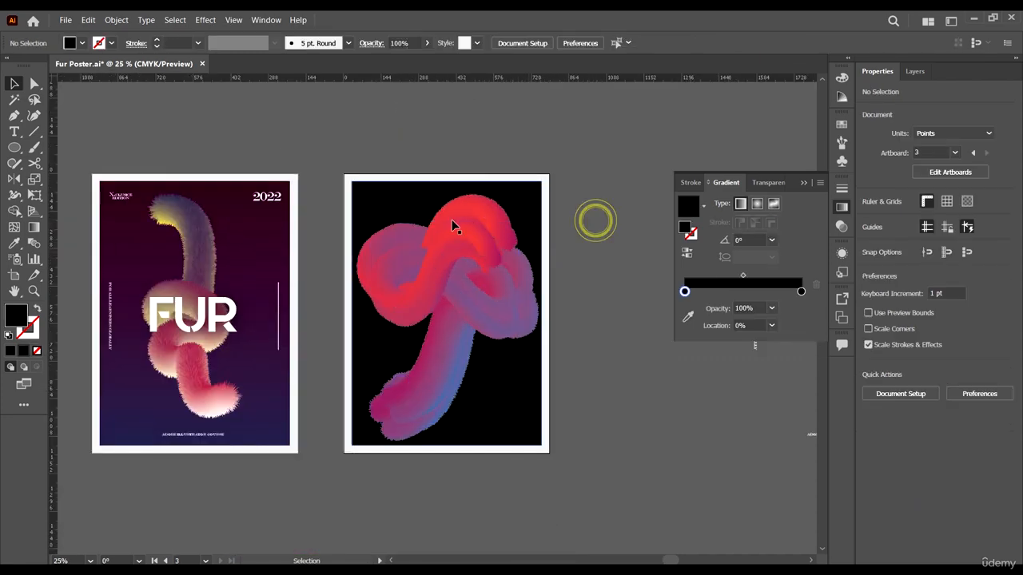
scroll(429, 229, up, 1)
drag(336, 165, 290, 211)
drag(222, 249, 228, 243)
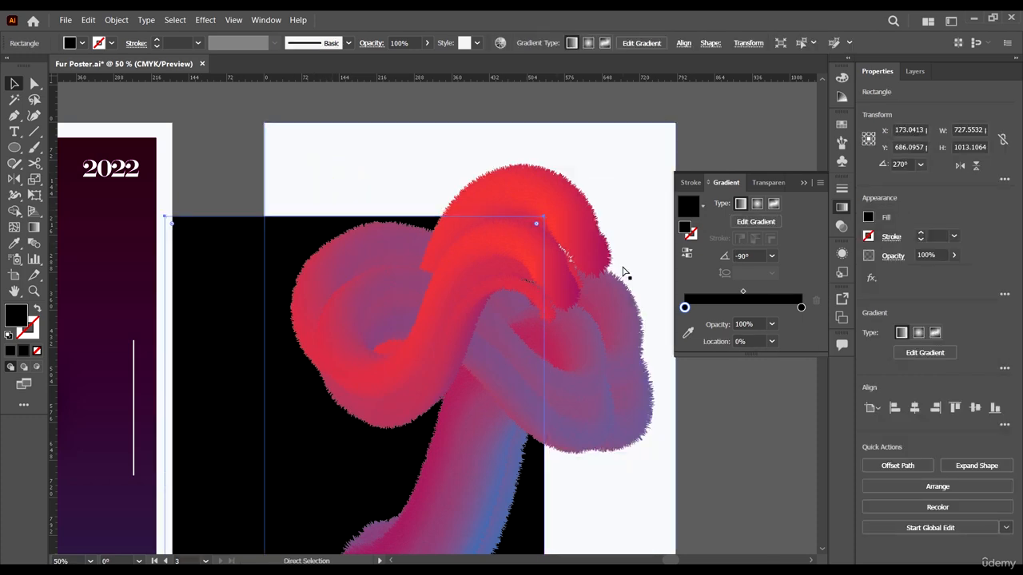
key(ctrl+z)
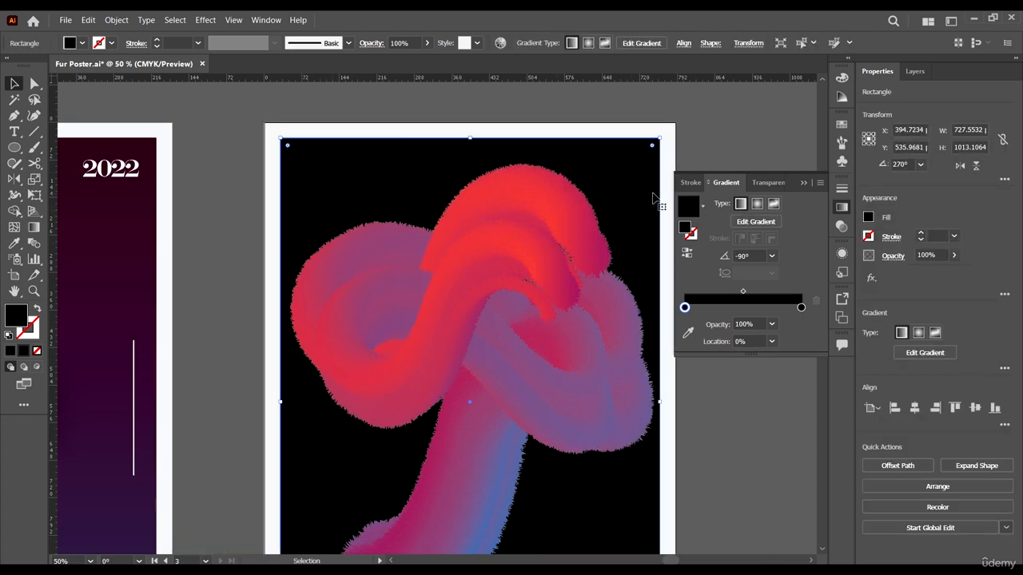
click(550, 194)
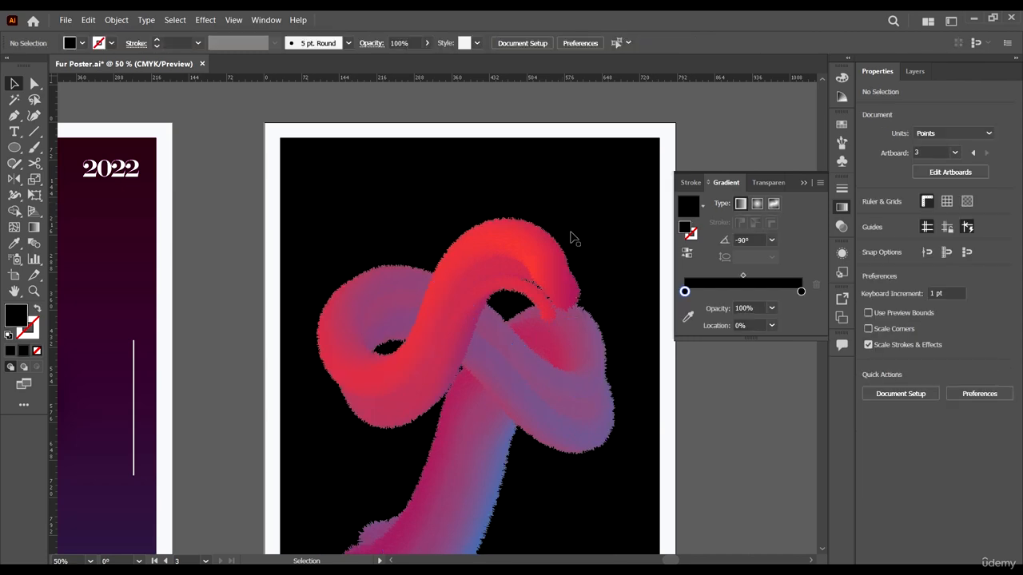
Step: Move the furry blend about 28 pt up and 15 pt to the right within the black poster
scroll(568, 212, down, 2)
scroll(570, 240, down, 2)
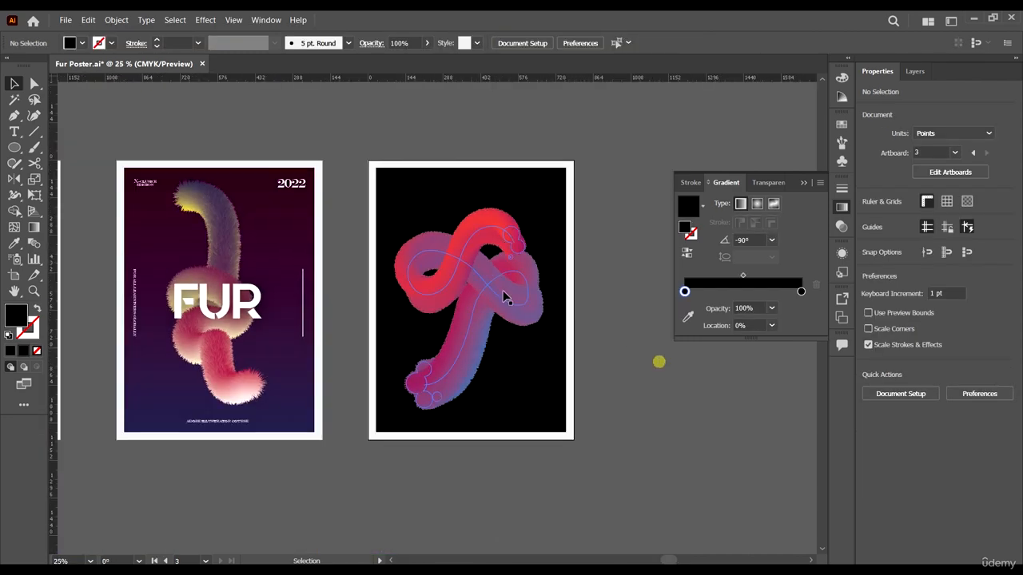
scroll(494, 271, up, 1)
click(530, 296)
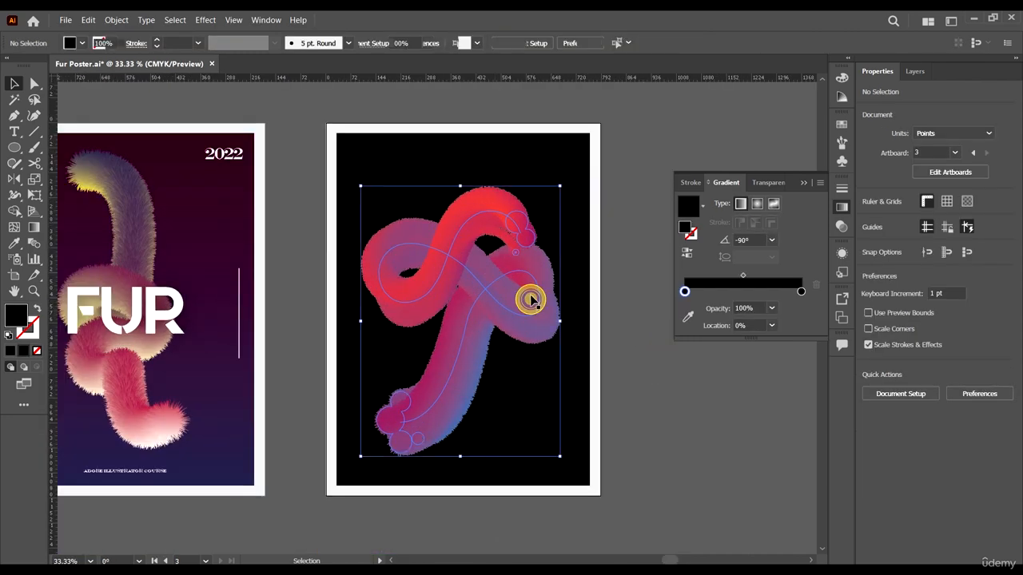
click(637, 366)
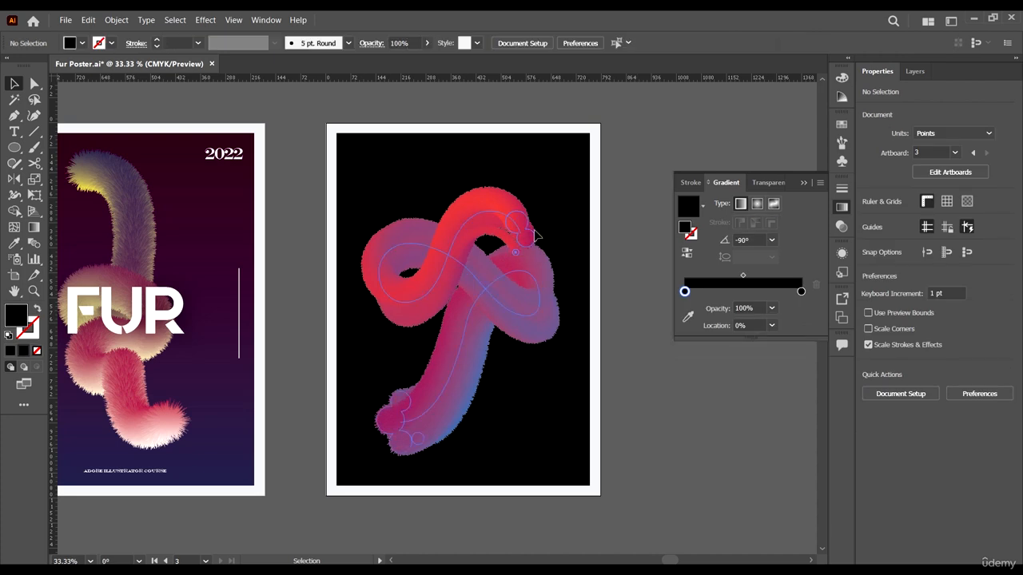
drag(534, 231, 536, 234)
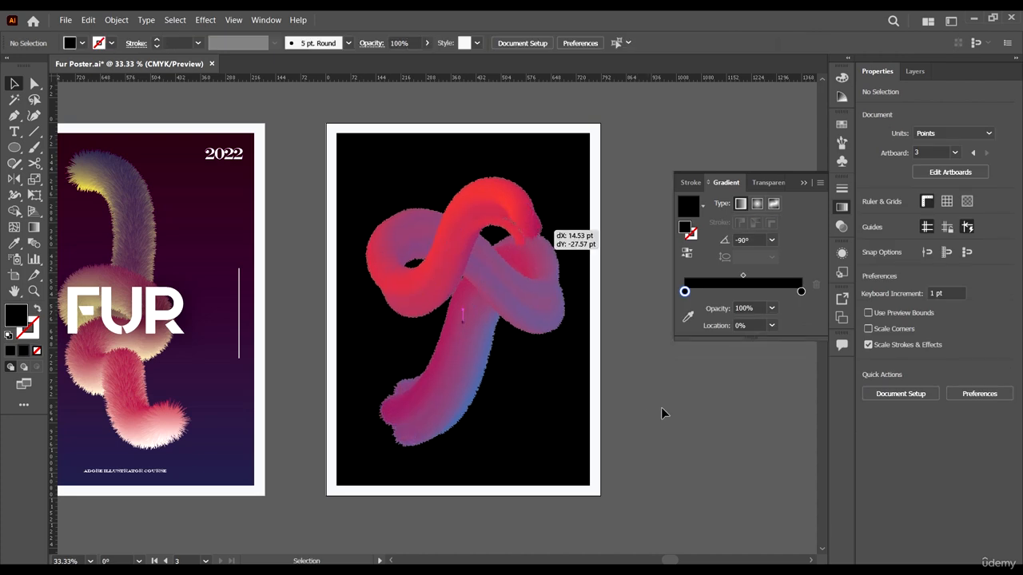
click(663, 412)
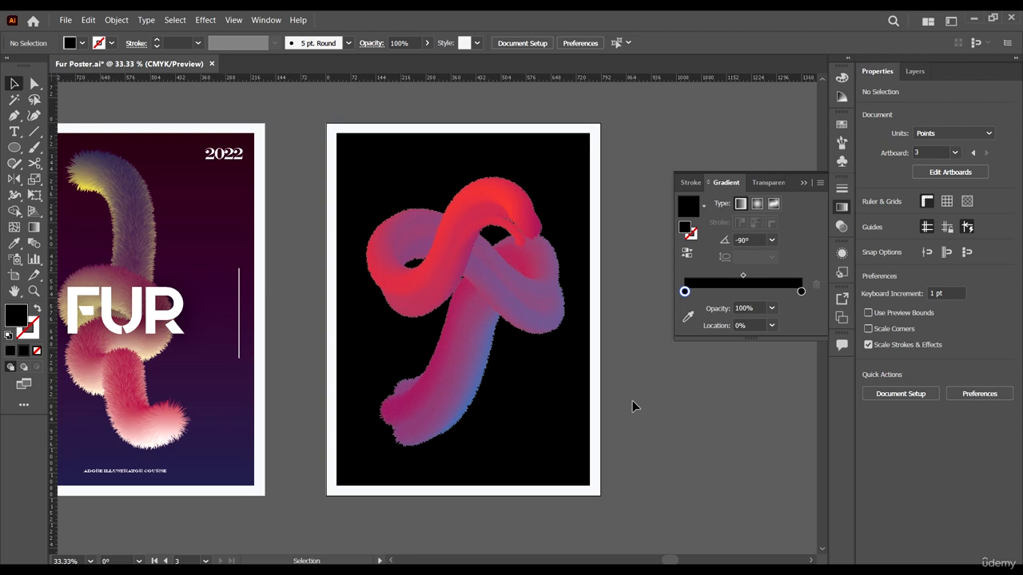
Step: Select the gradient shape at the blend's lower end and check the blue end stop of its gradient
alt+scroll(512, 296, up, 2)
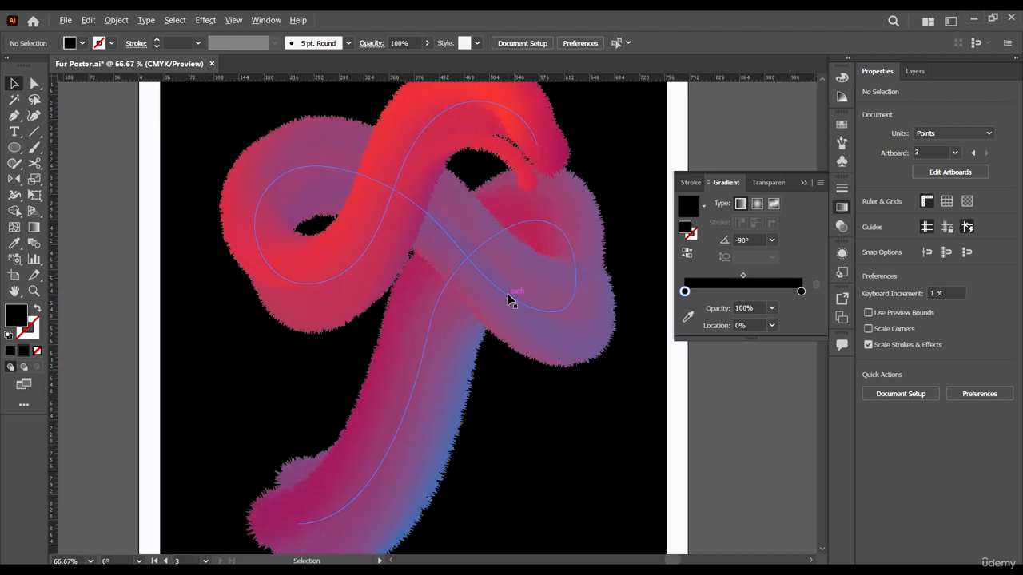
scroll(480, 324, down, 1)
scroll(394, 281, up, 2)
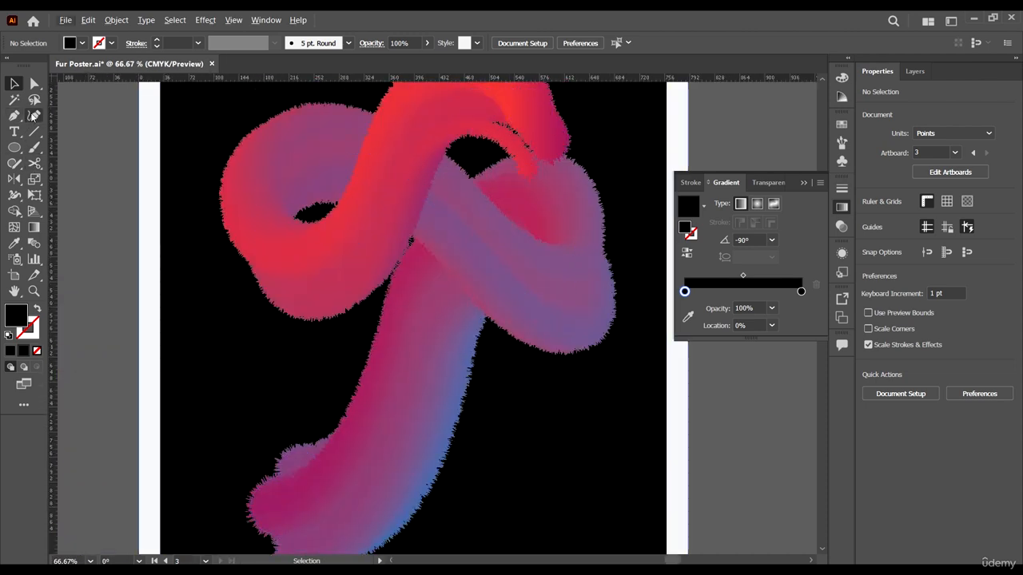
click(36, 83)
scroll(506, 251, down, 2)
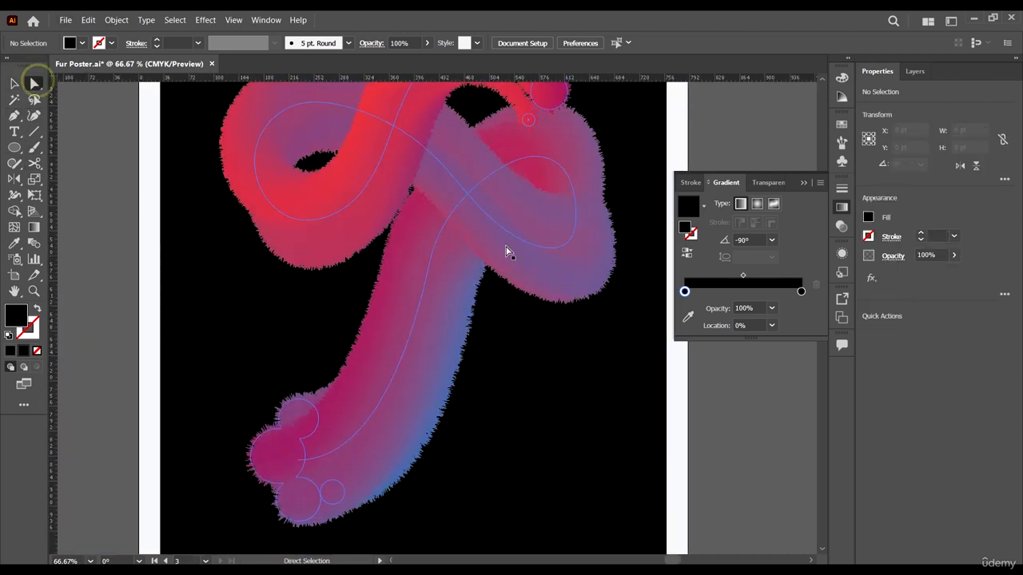
click(277, 469)
alt+scroll(370, 407, down, 2)
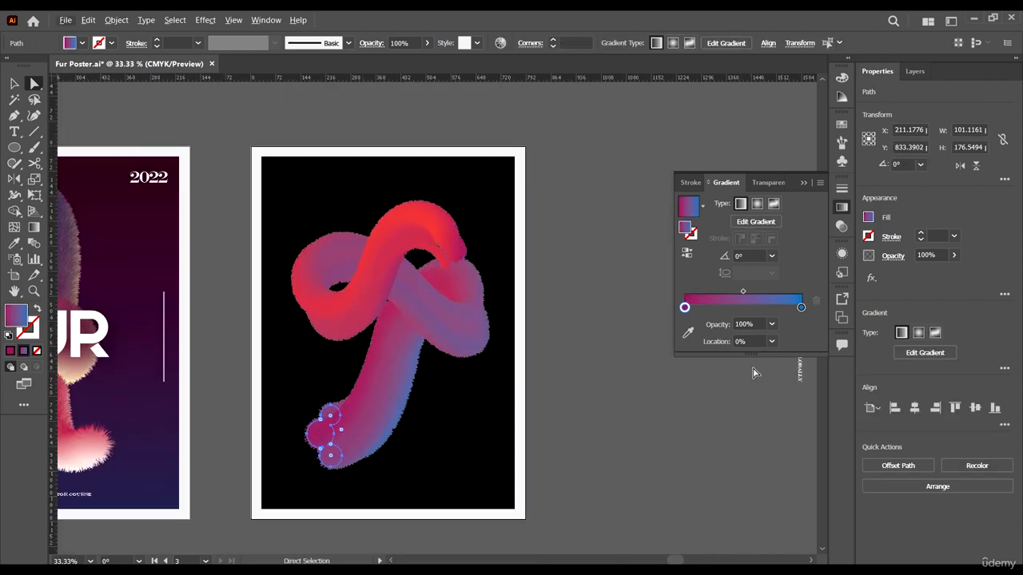
click(801, 307)
click(801, 308)
click(13, 84)
click(622, 397)
scroll(603, 382, down, 1)
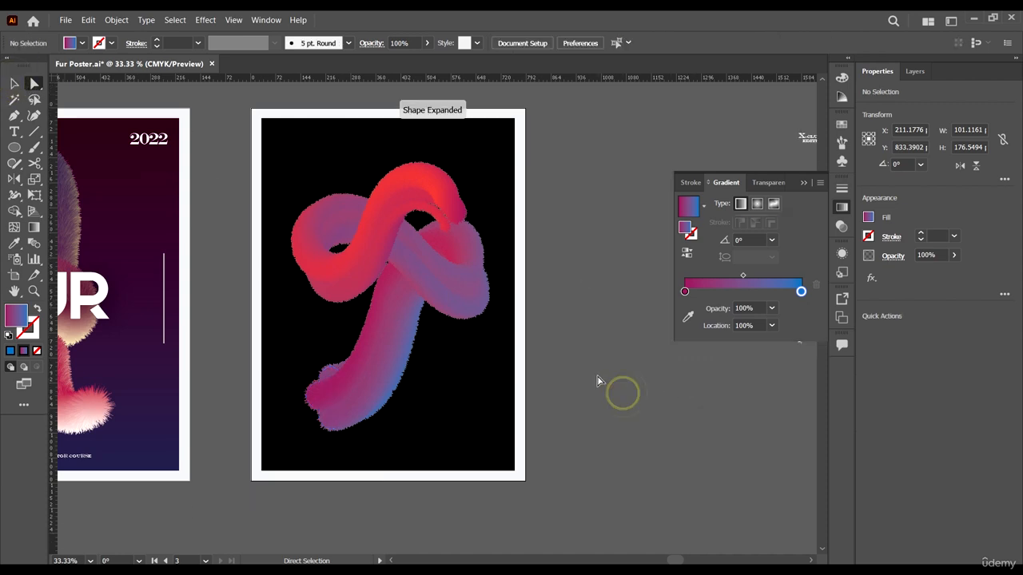
Step: Darken the blue end stop of the lower end shape's gradient by setting its black (K) value to 91%
click(324, 410)
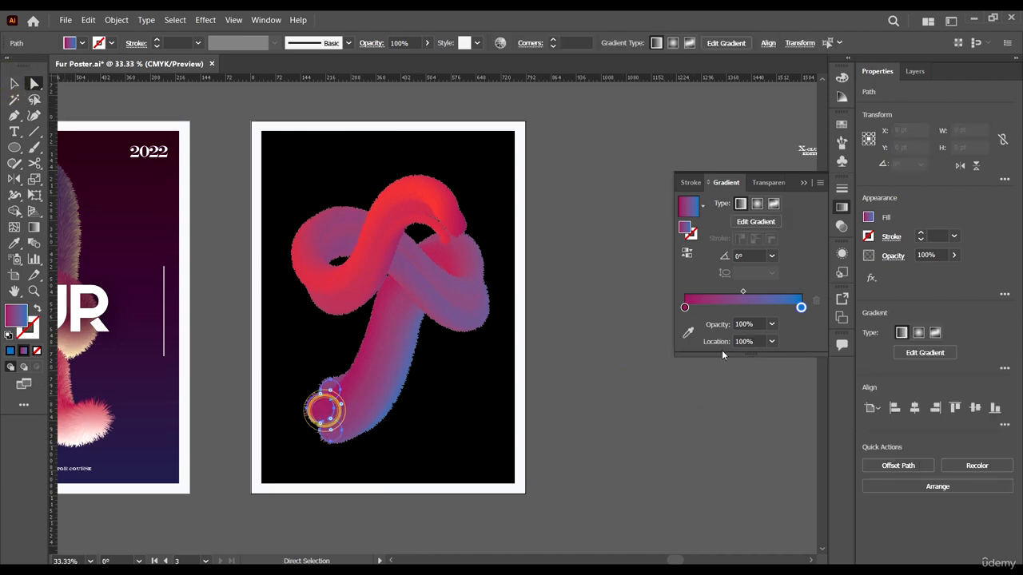
click(801, 307)
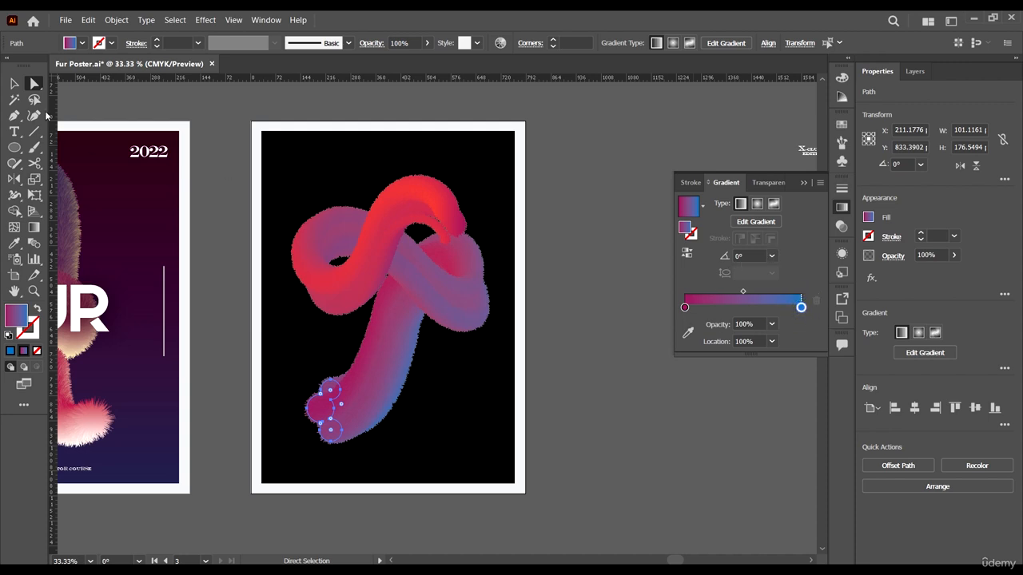
click(83, 41)
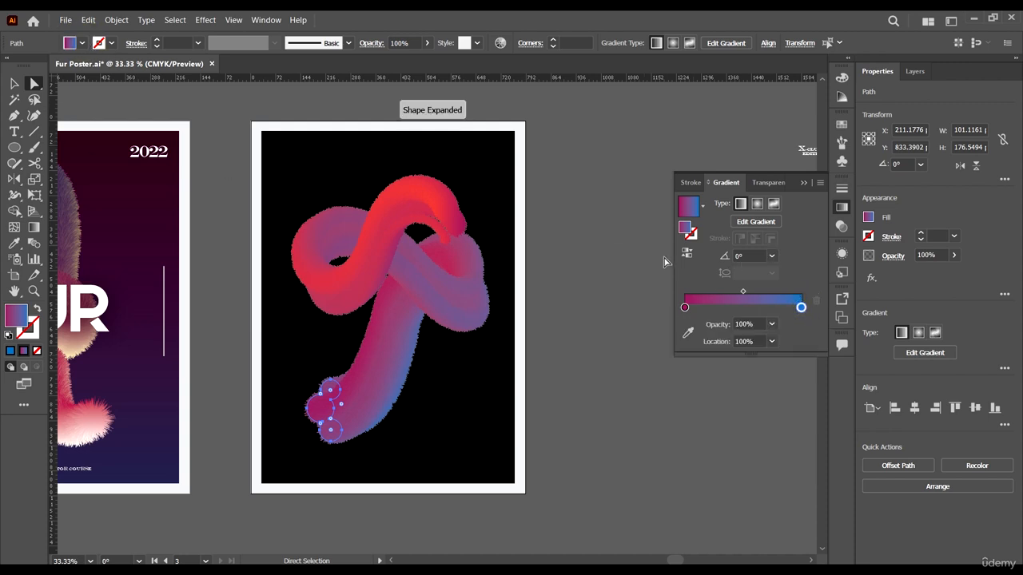
click(800, 307)
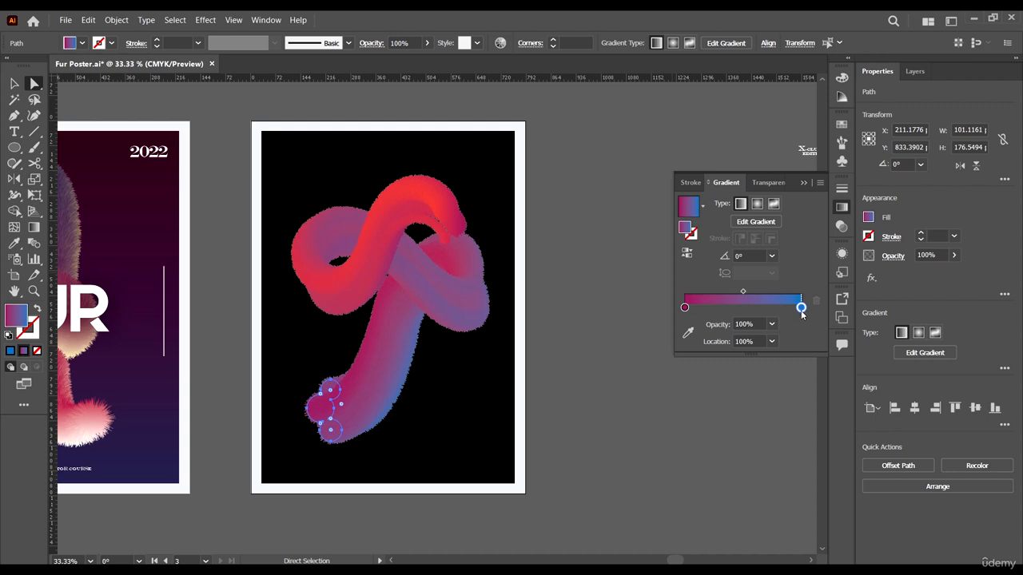
double_click(801, 309)
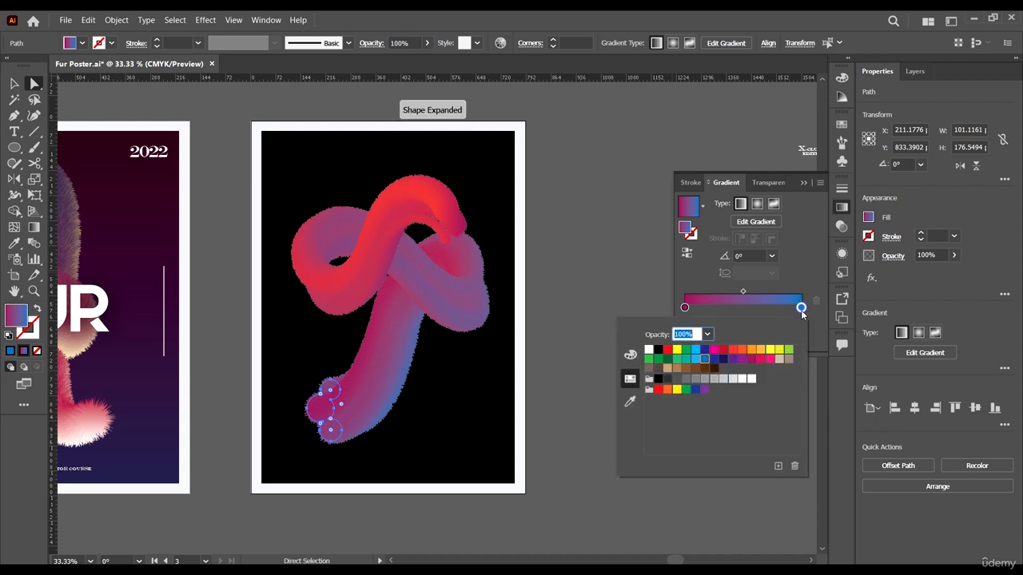
click(631, 354)
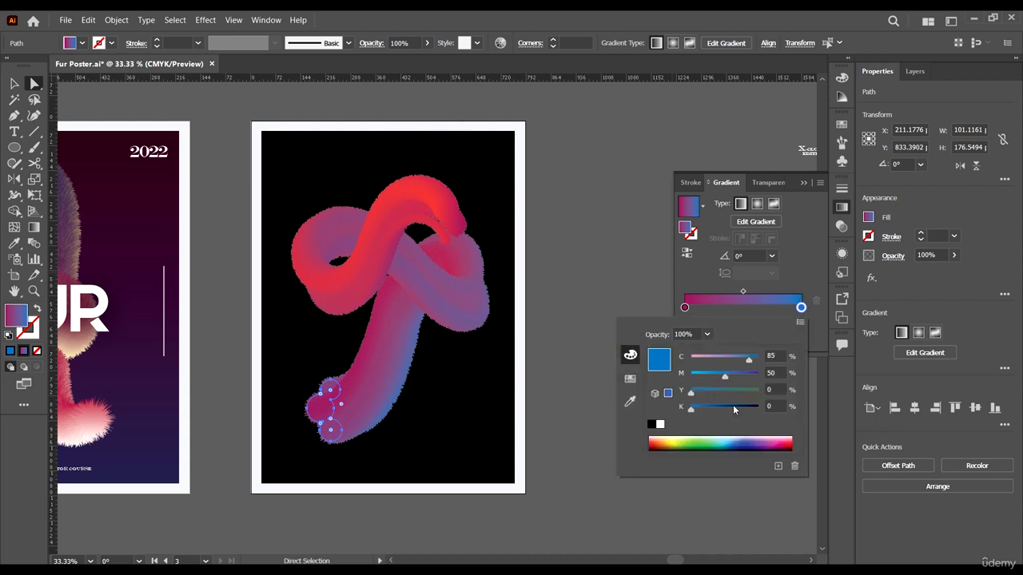
click(734, 407)
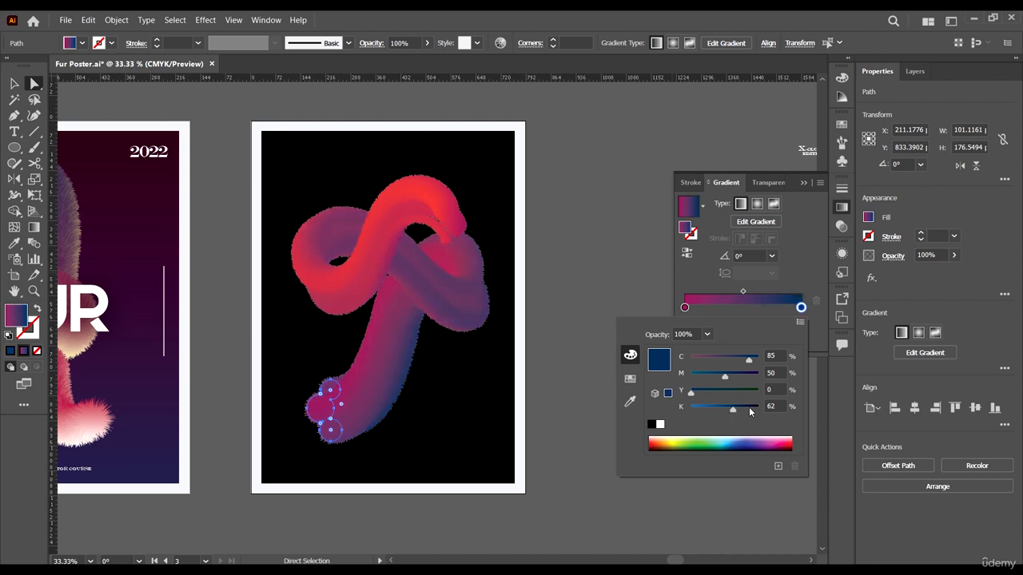
click(751, 409)
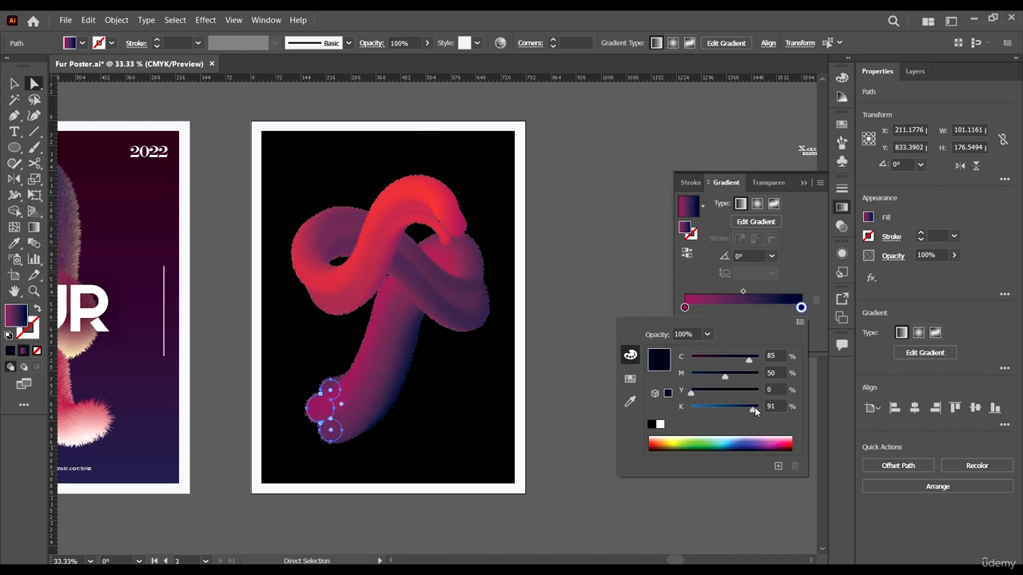
click(754, 407)
click(754, 409)
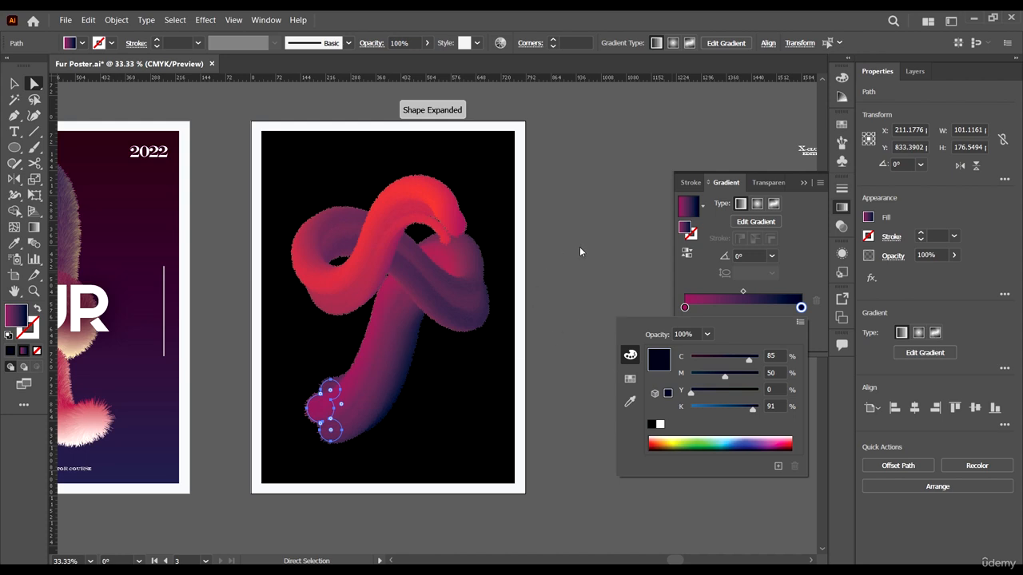
click(802, 263)
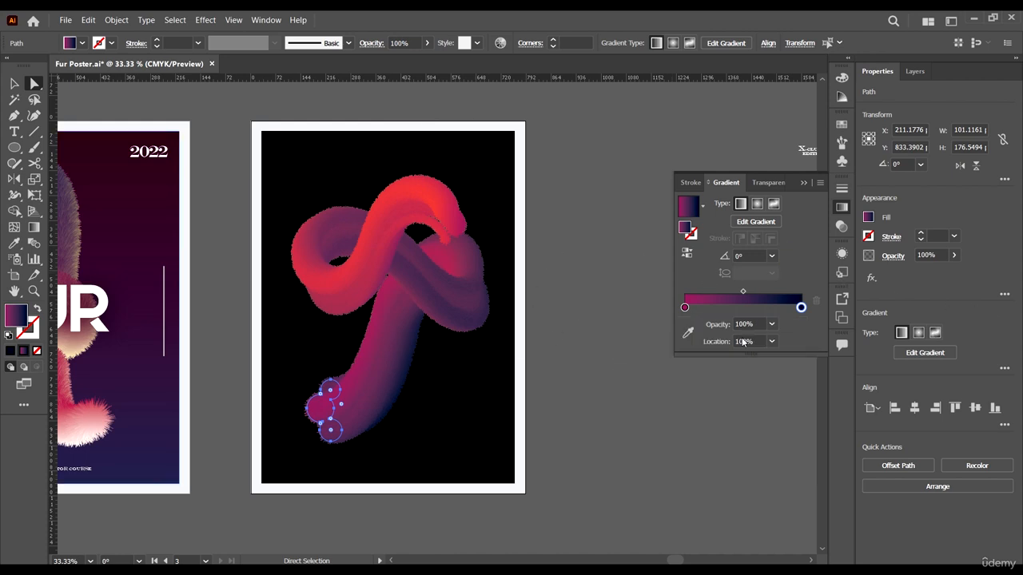
Step: Set the magenta value of the red start stop in the upper end shape's gradient to 94% and deselect the shape
scroll(440, 345, left, 2)
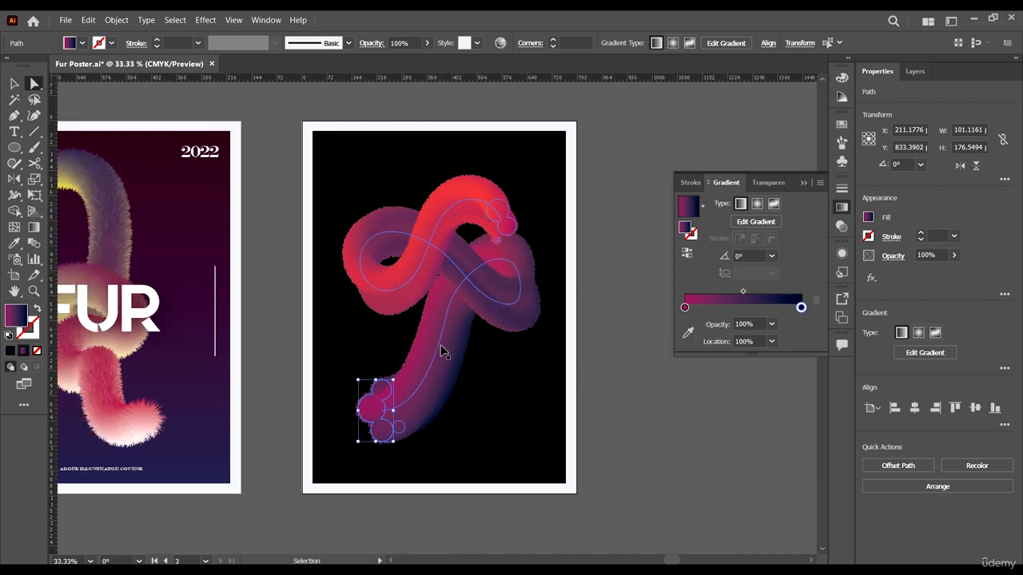
click(502, 210)
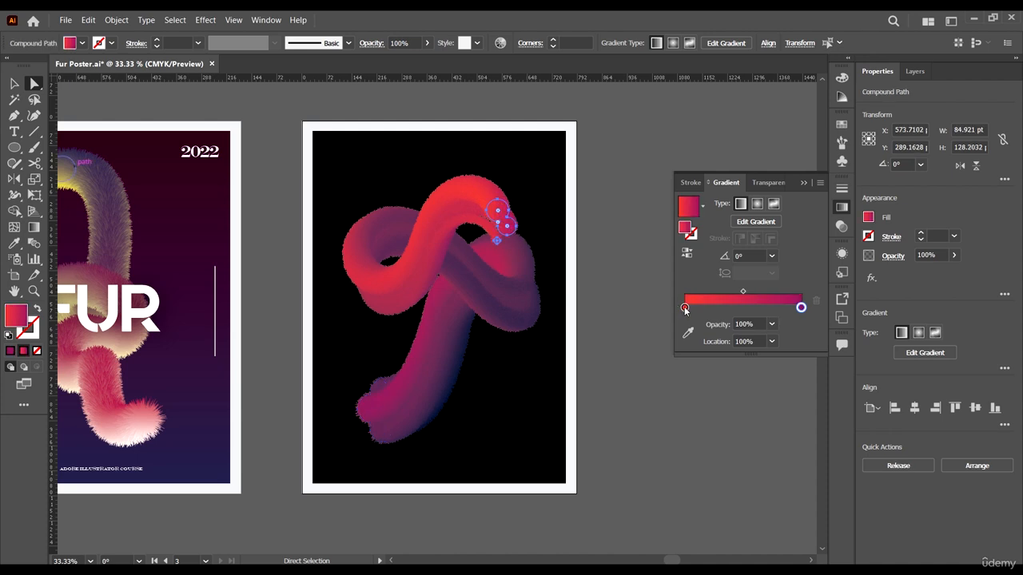
click(684, 306)
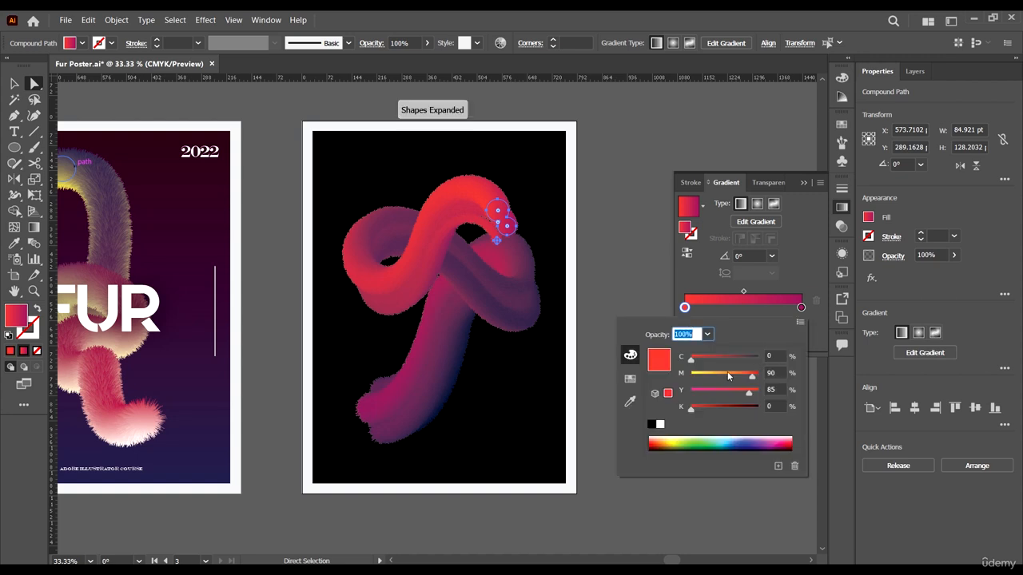
click(727, 373)
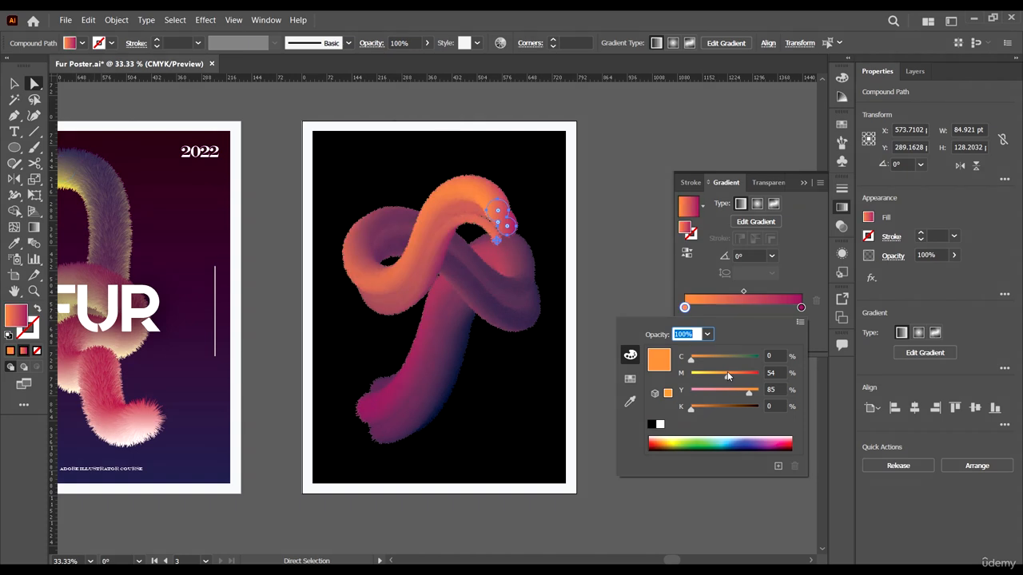
drag(728, 373, 755, 375)
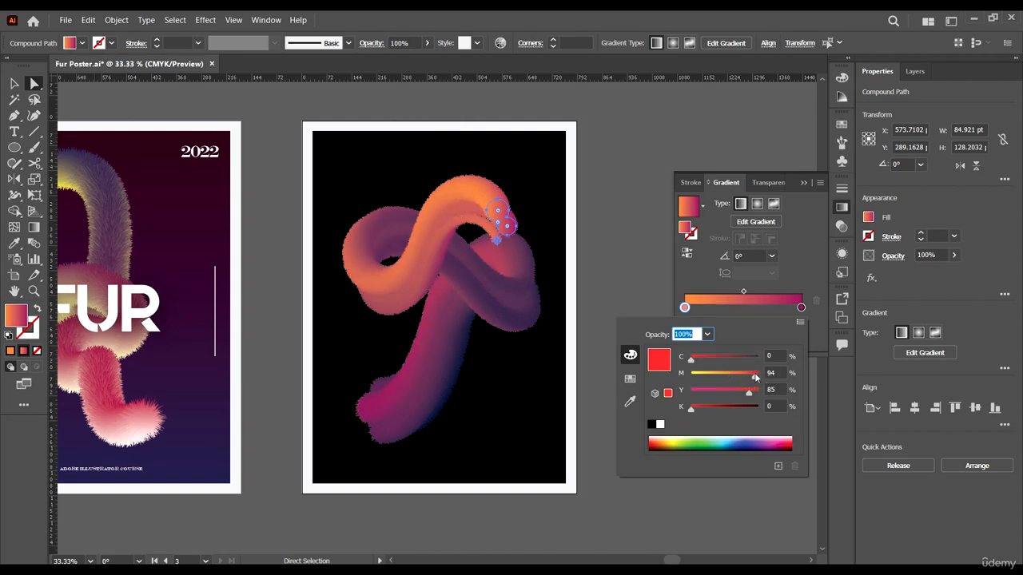
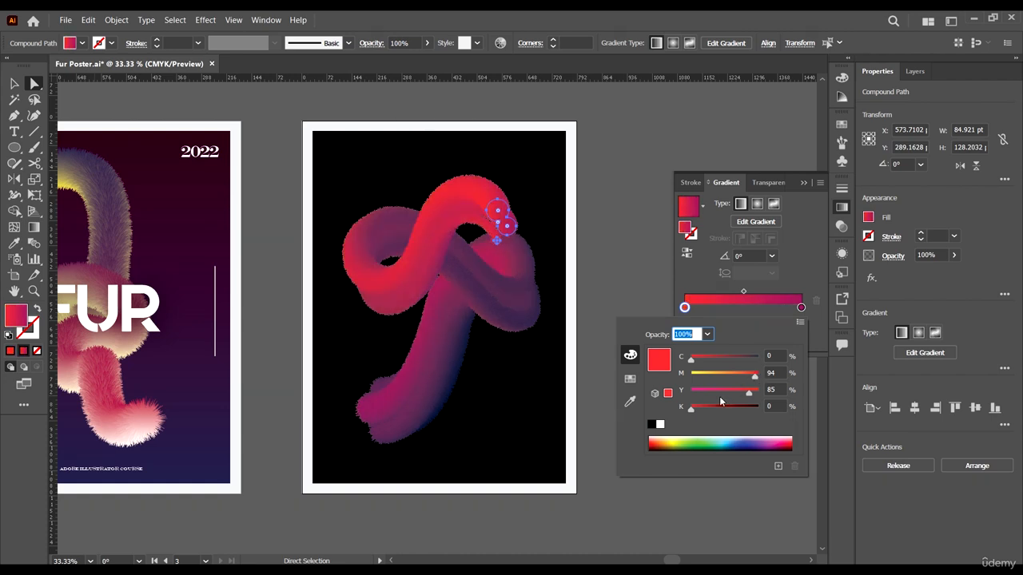
click(14, 89)
click(282, 136)
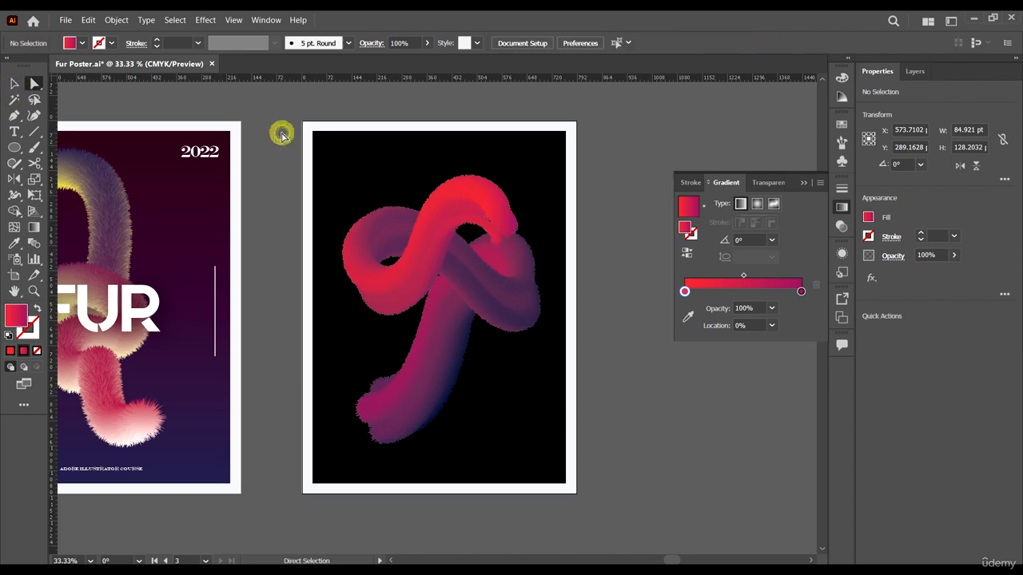
Step: Move the grouped white FUR poster text from beside the artboards onto the black poster
key(ctrl+minus)
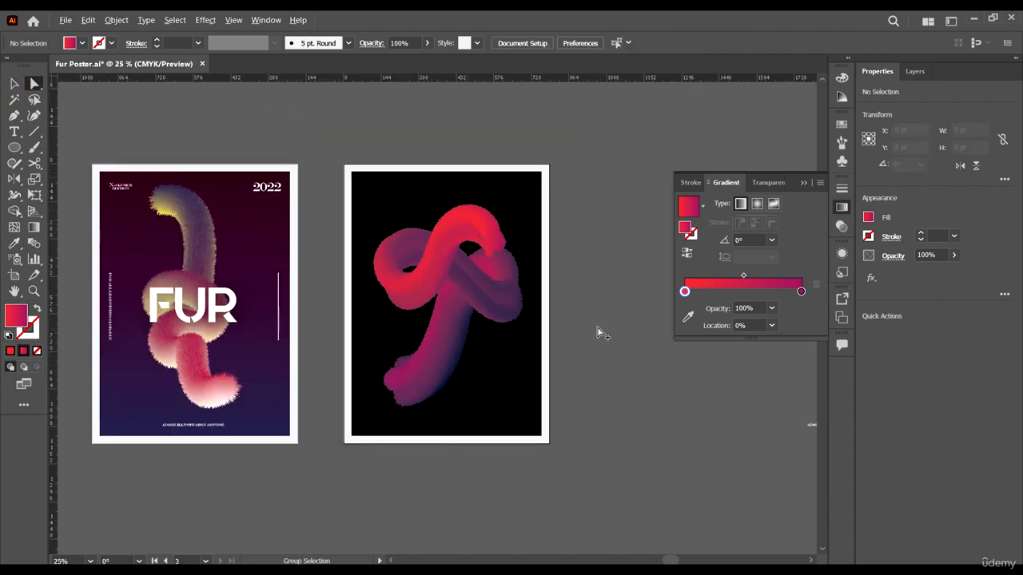
key(alt+v)
click(598, 327)
key(v)
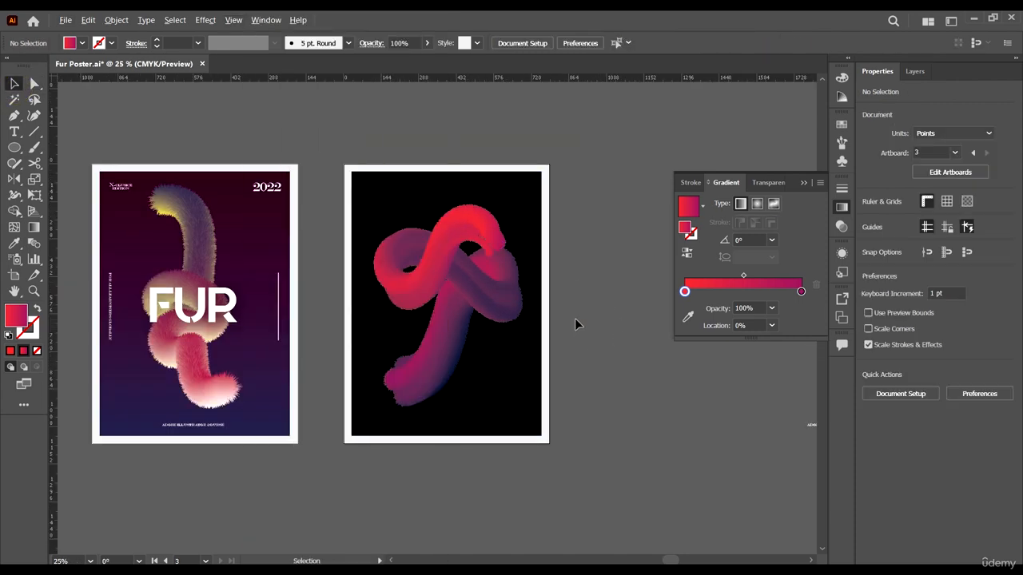
scroll(576, 318, down, 1)
scroll(588, 314, down, 2)
scroll(557, 310, right, 5)
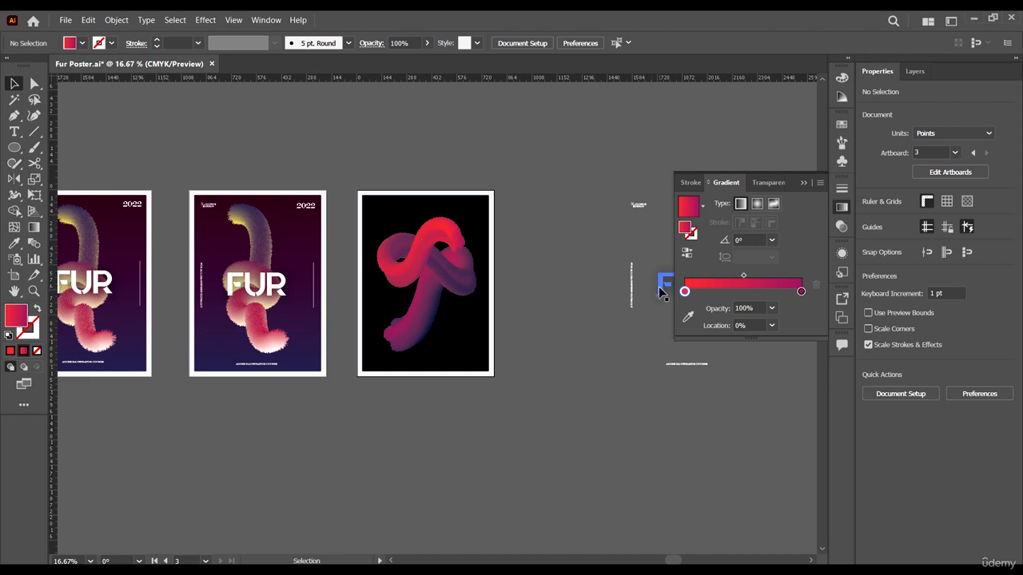
drag(660, 293, 411, 284)
Step: Bring the poster text group in front of the furry blend and deselect it
right_click(483, 209)
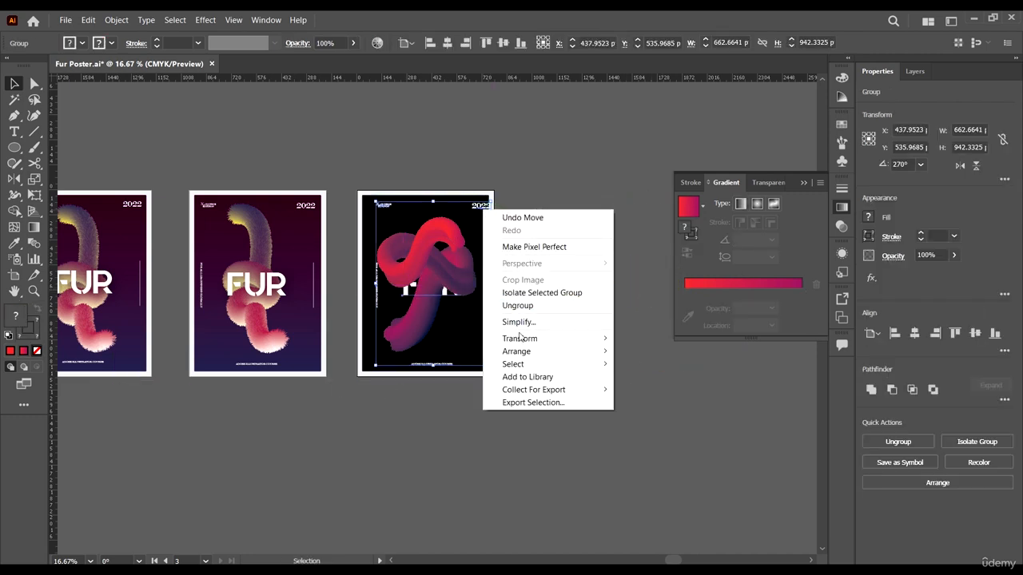
mouse_move(519, 352)
click(641, 352)
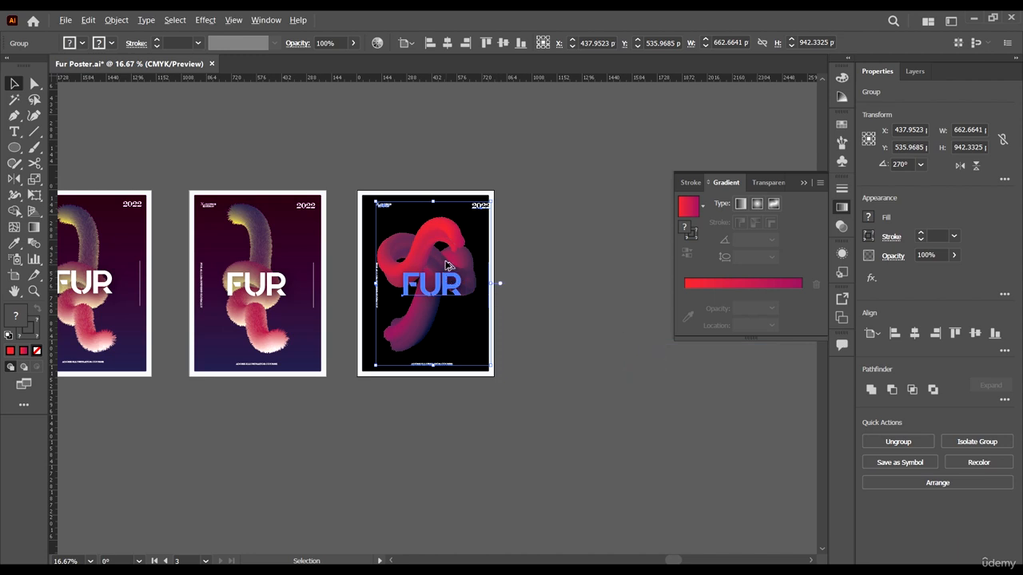
scroll(448, 265, up, 1)
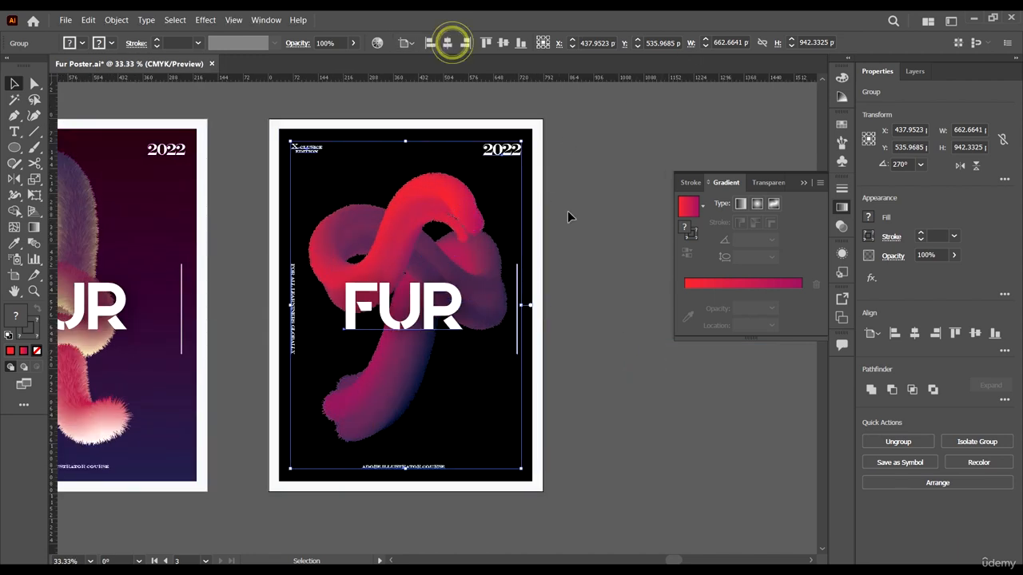
click(605, 205)
scroll(594, 223, left, 1)
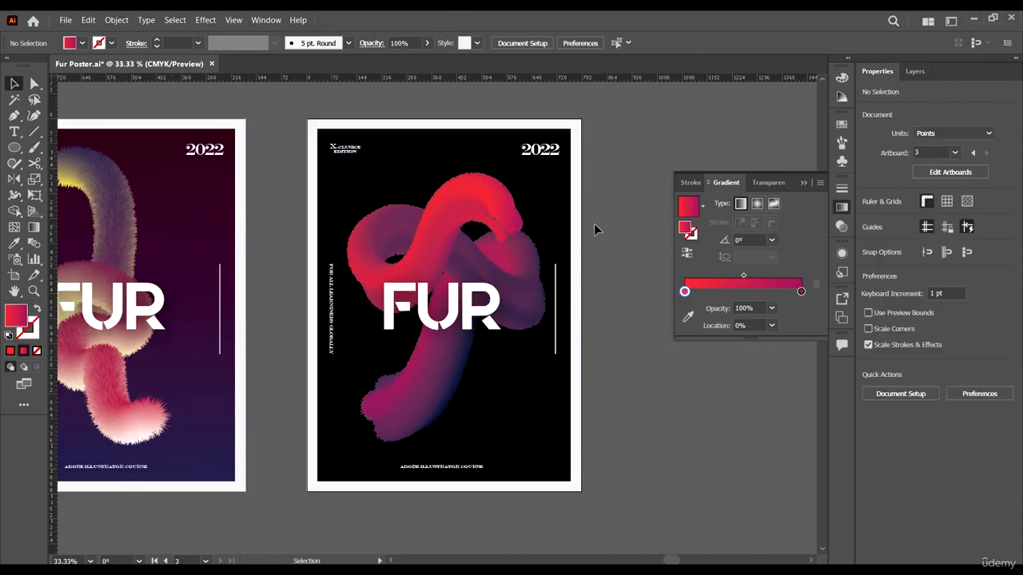
scroll(596, 225, left, 3)
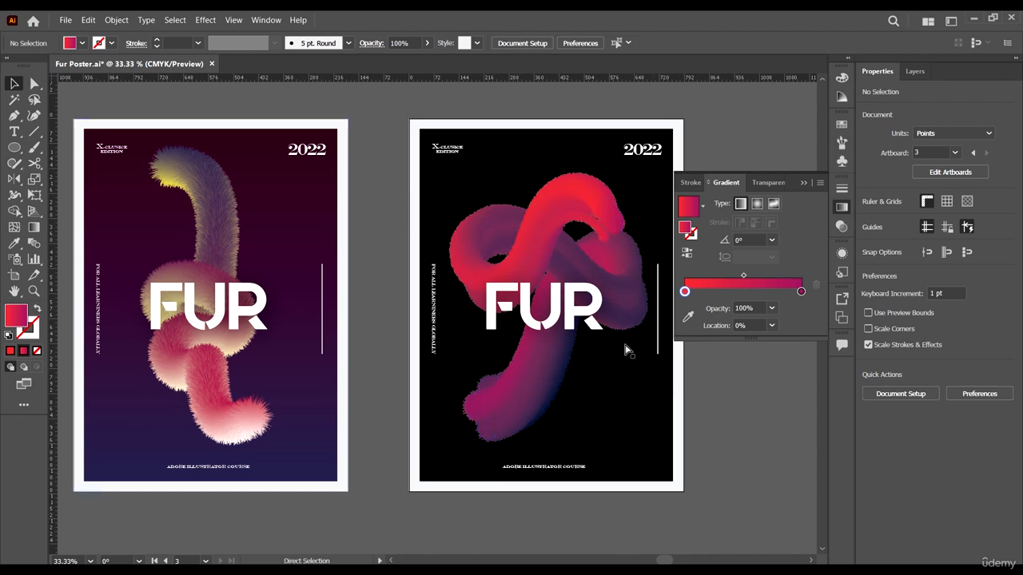
scroll(626, 349, right, 3)
scroll(615, 304, up, 1)
scroll(599, 289, down, 1)
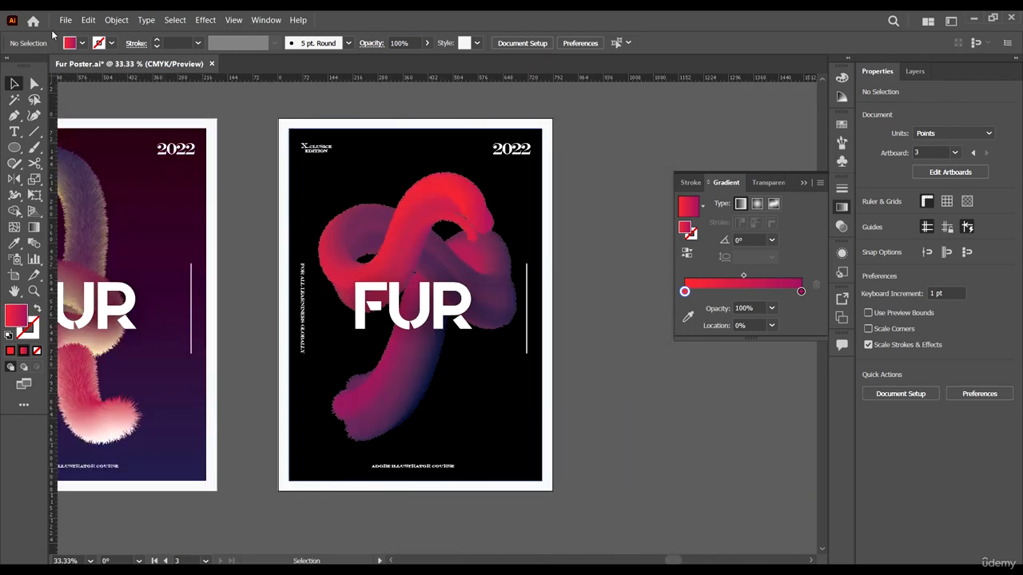
click(65, 23)
mouse_move(128, 246)
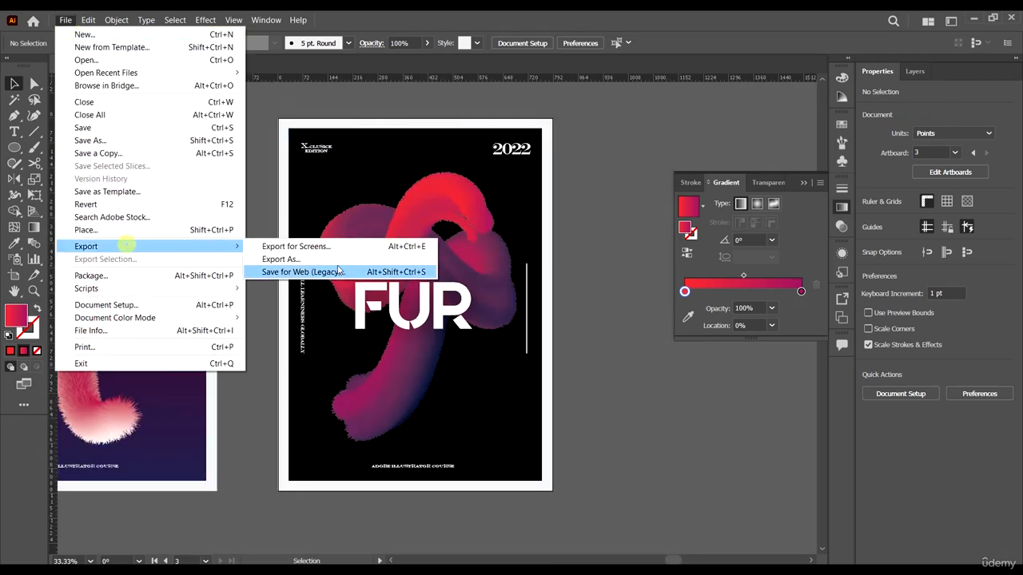
click(332, 261)
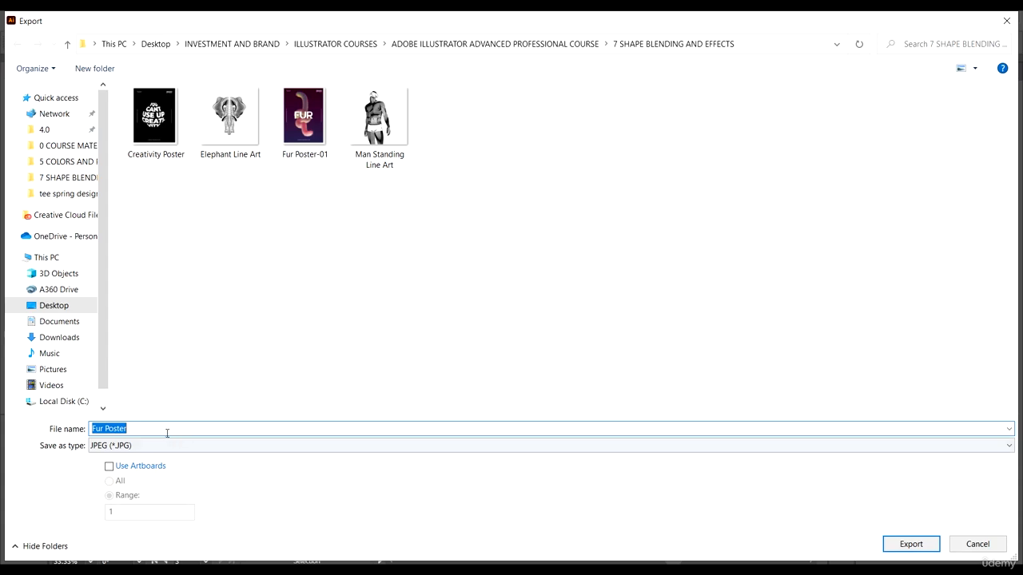
click(166, 430)
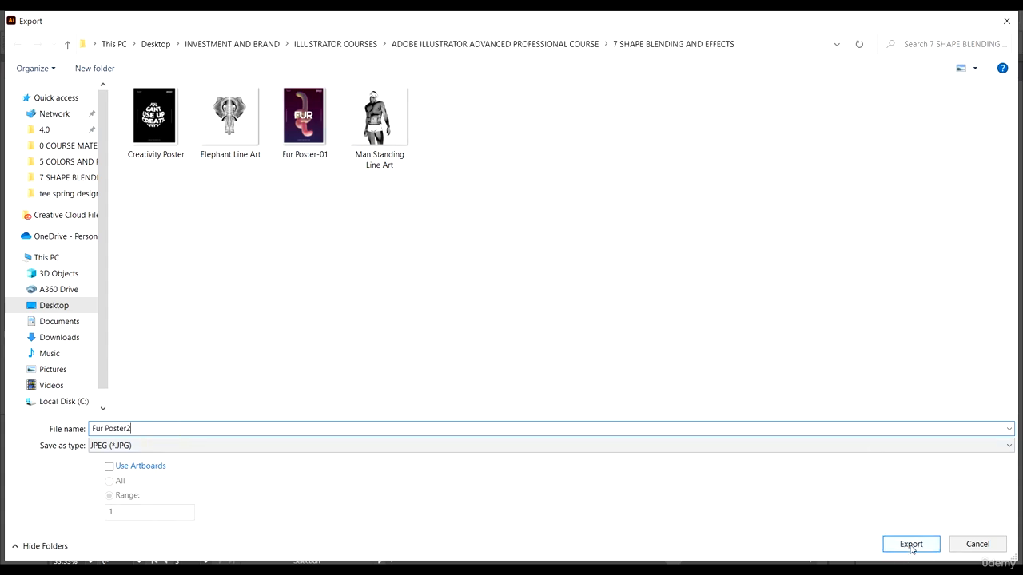
click(137, 466)
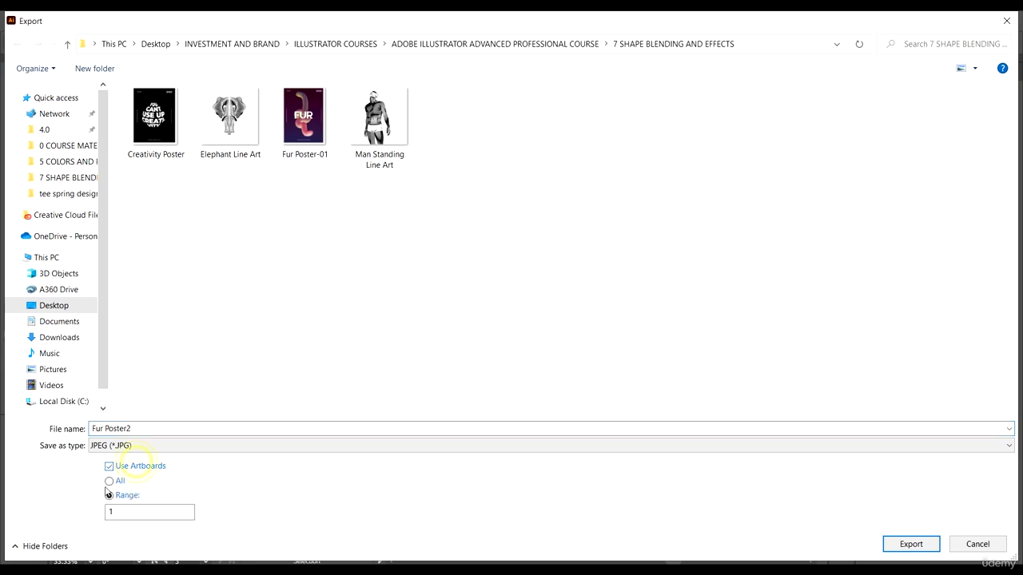
double_click(112, 511)
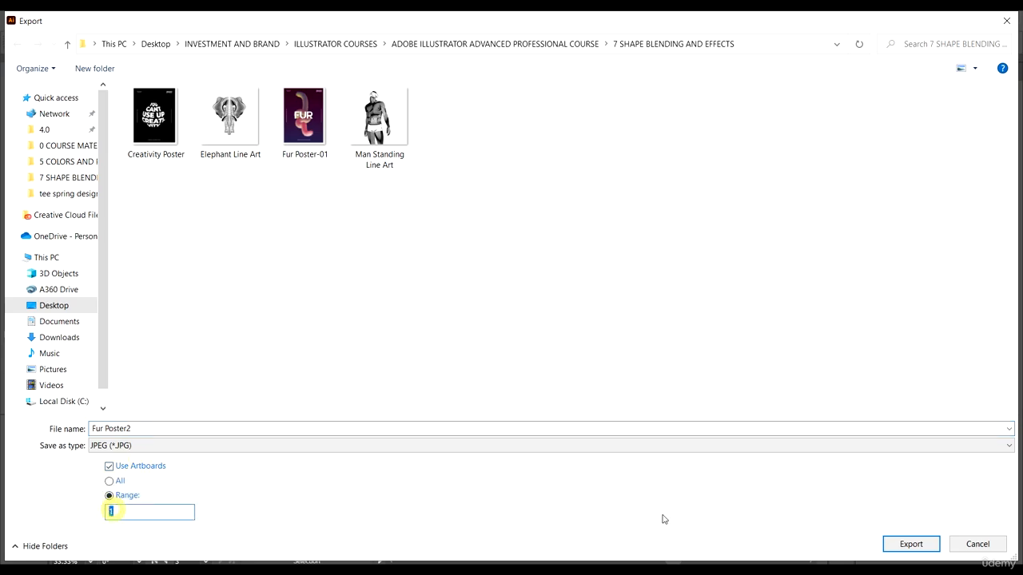
click(907, 544)
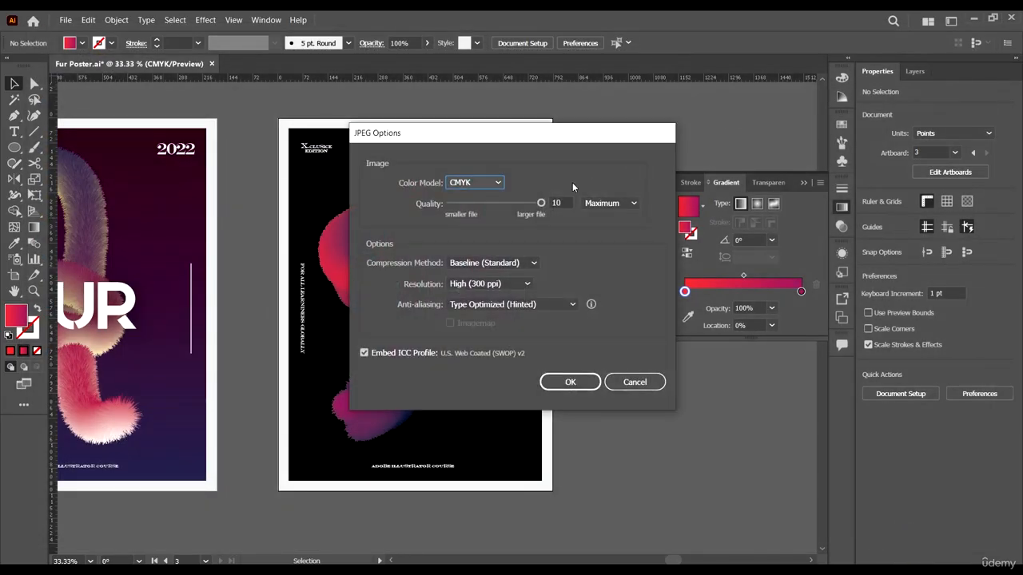
click(634, 382)
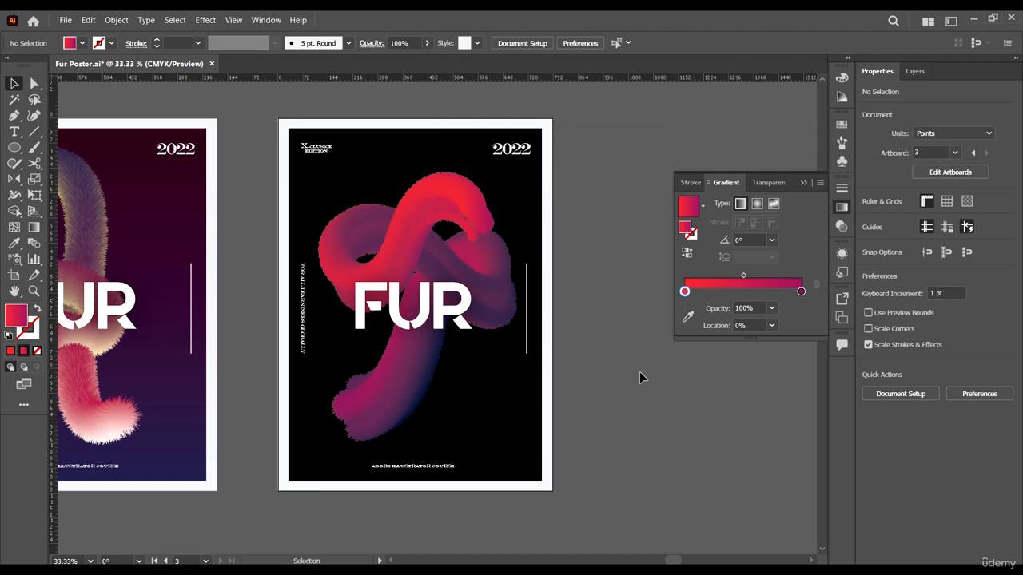
Step: Switch to artboard editing to check the artboard numbers of the three posters
scroll(607, 364, down, 2)
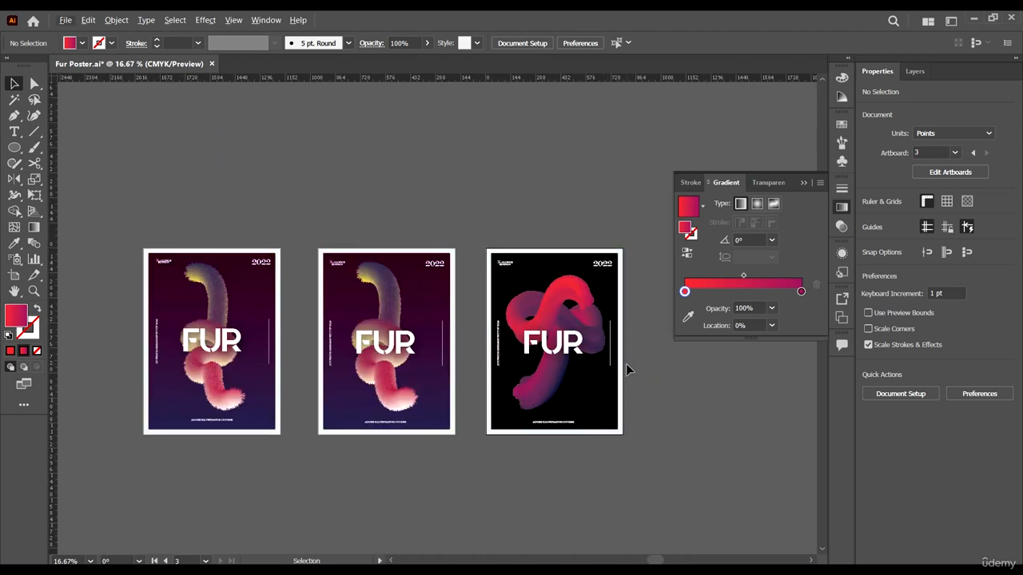
key(alt+o)
click(598, 194)
key(shift+o)
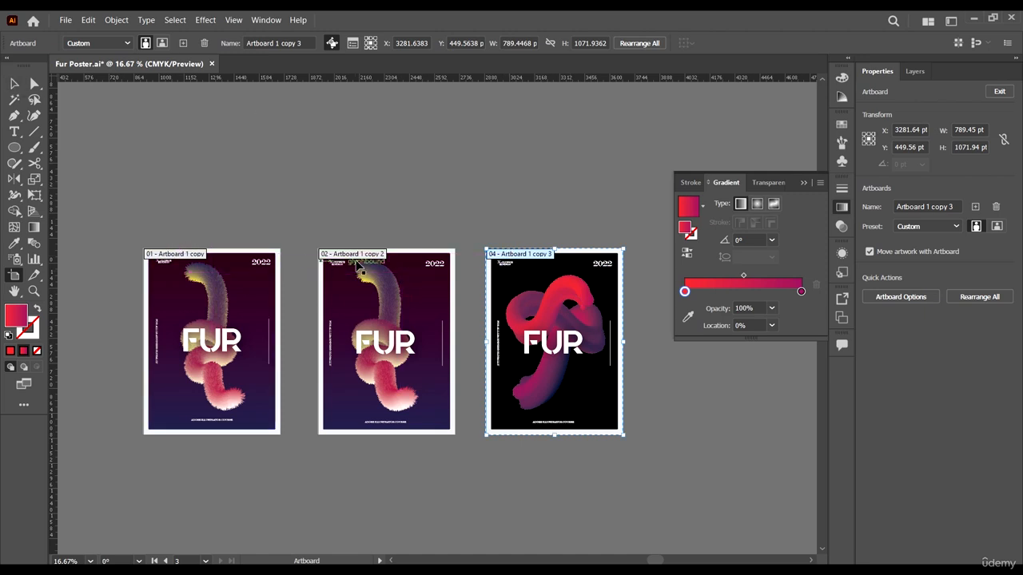
Step: Leave artboard editing and start an Export As of the poster document
scroll(417, 283, down, 2)
scroll(507, 286, up, 2)
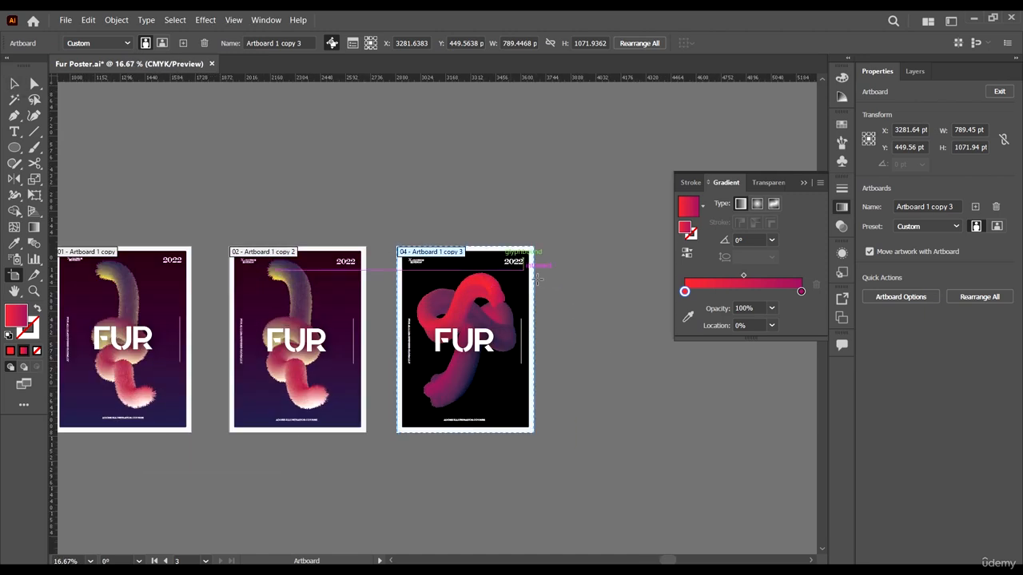
click(14, 83)
scroll(359, 264, left, 2)
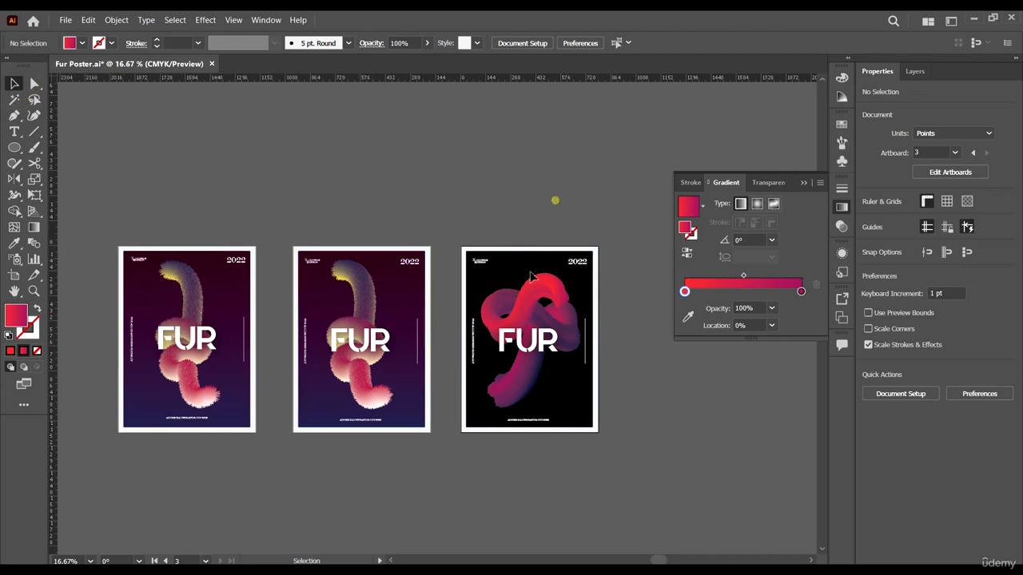
click(66, 20)
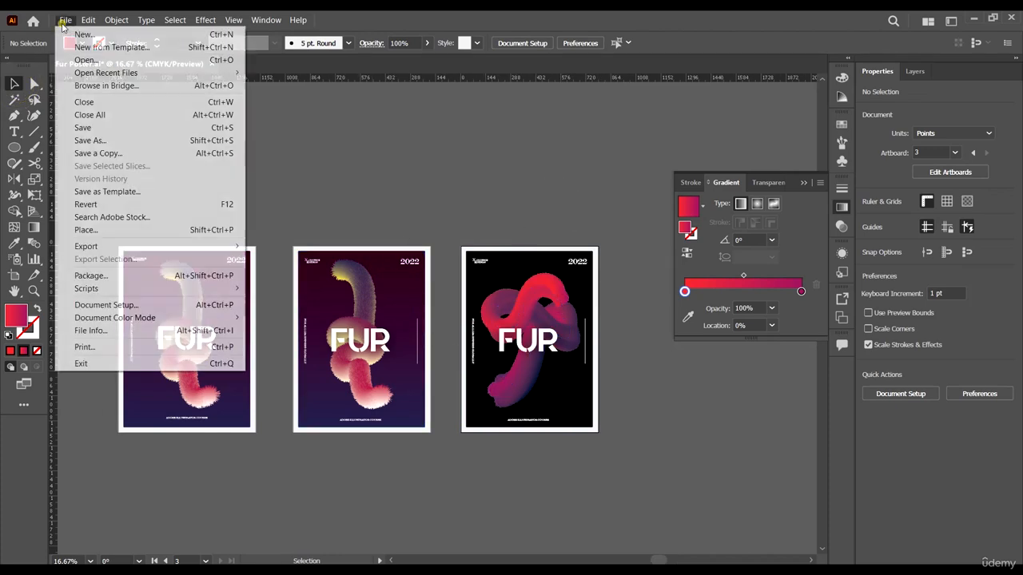
click(128, 246)
click(335, 259)
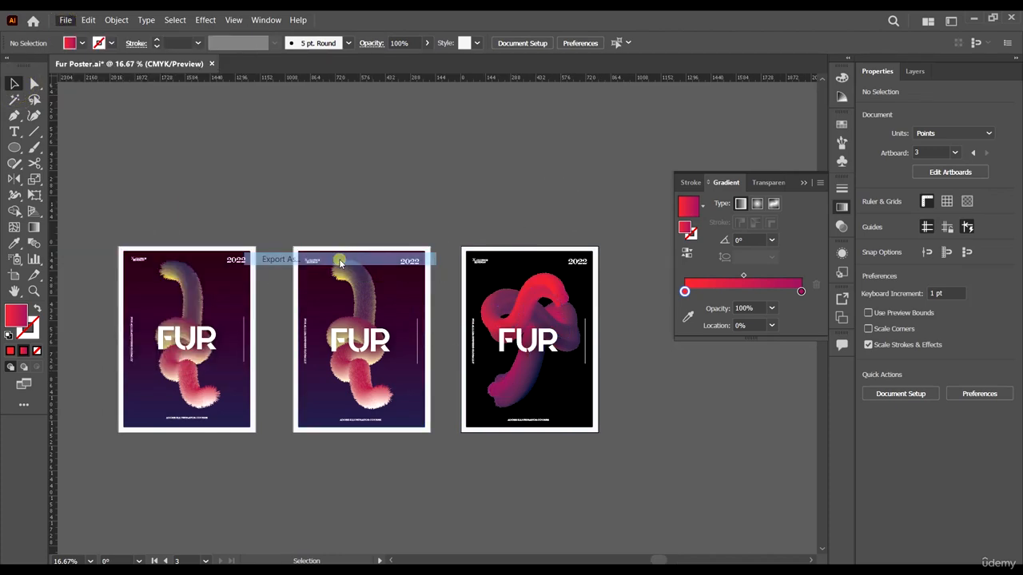
Step: Name the JPEG export file Fur Poster 2 and restrict the export to a range of artboards
click(211, 429)
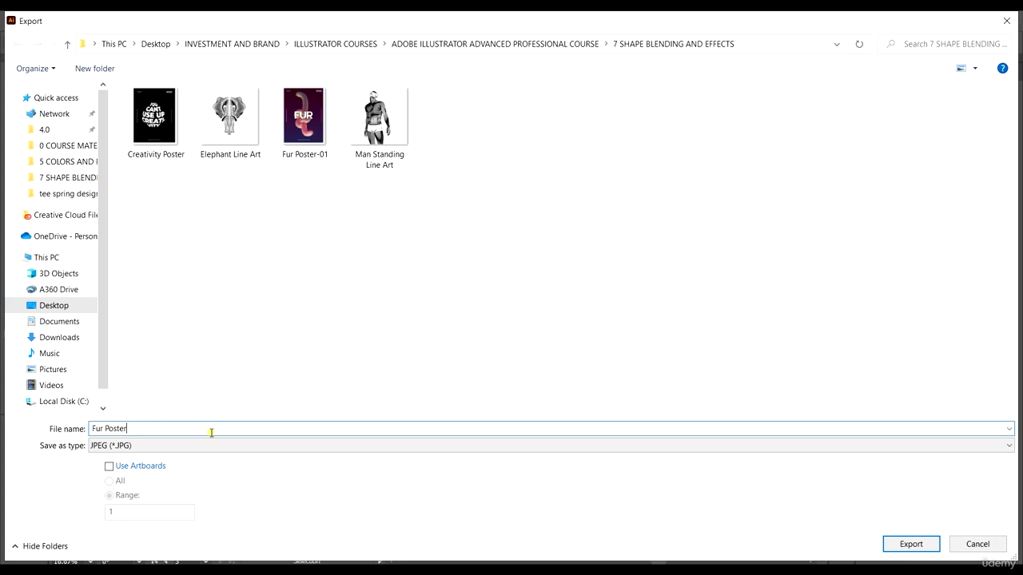
text(2)
click(110, 467)
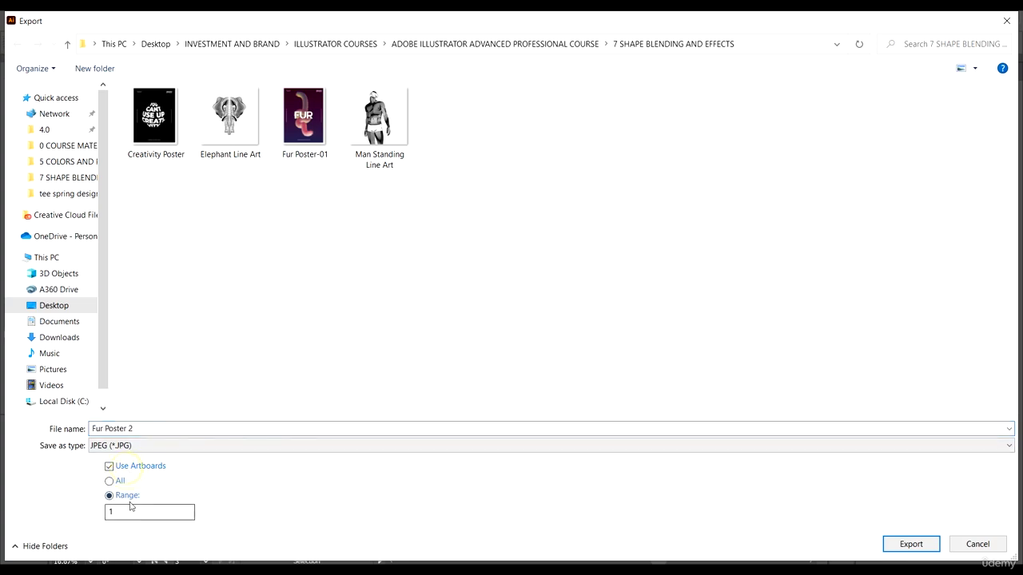
Step: Try to export the black poster with the artboard range set to 4
double_click(130, 509)
click(696, 515)
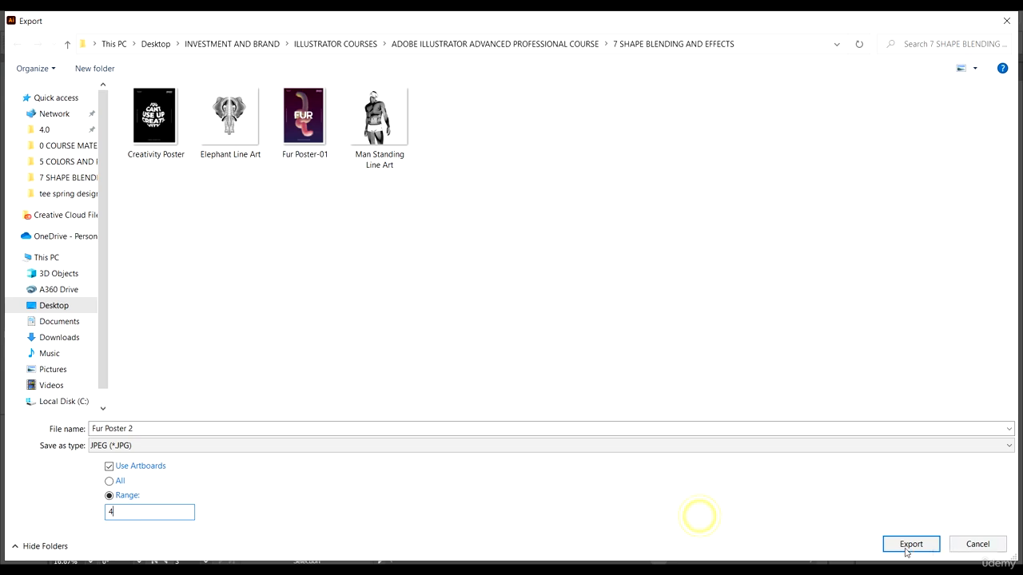
click(906, 543)
click(540, 352)
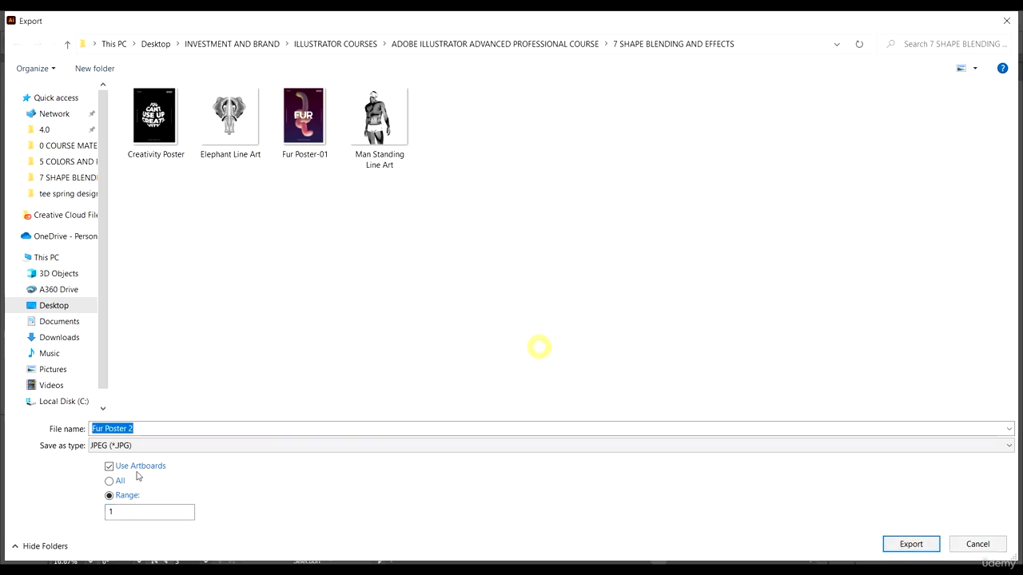
Step: Set the artboard range to 3 for the black poster and proceed with the JPEG export
double_click(116, 511)
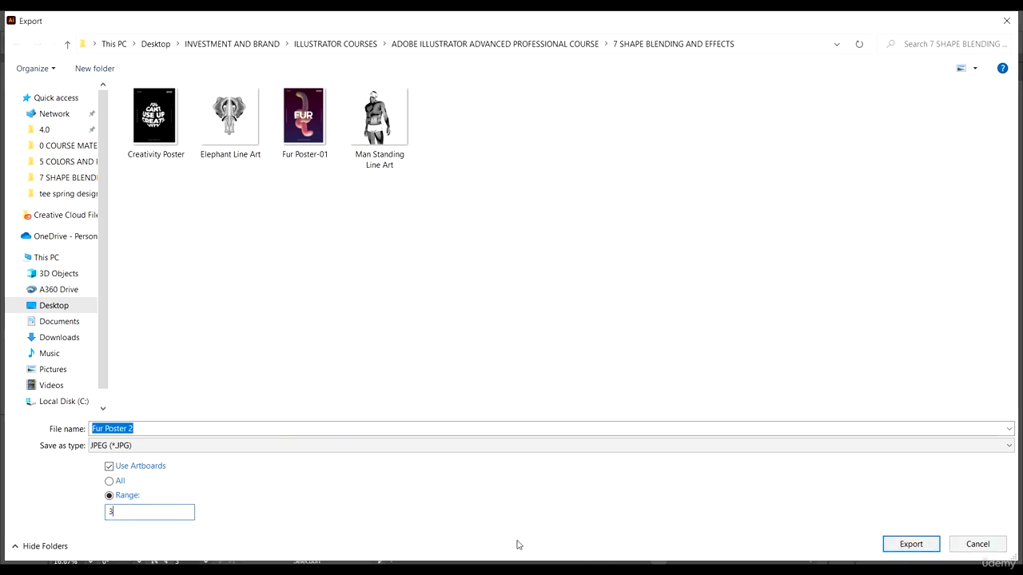
text(3)
click(901, 544)
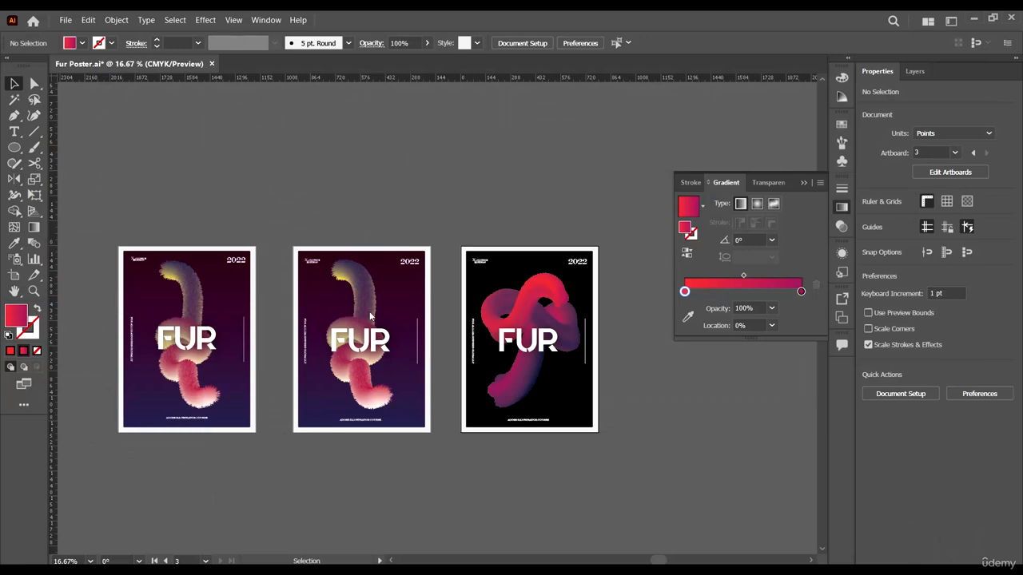
Step: Set the JPEG color model to RGB and finish exporting the poster
click(472, 182)
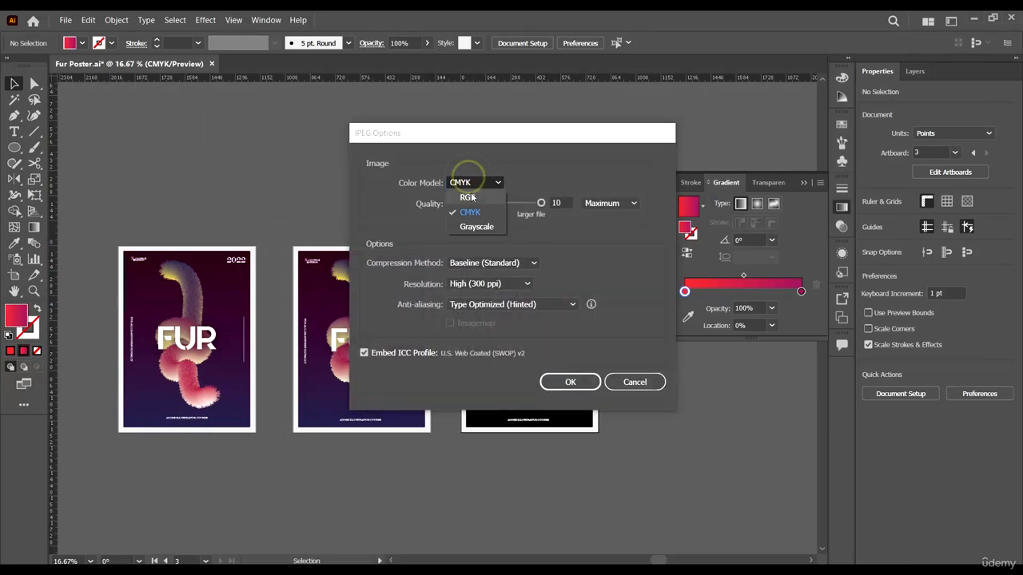
click(470, 194)
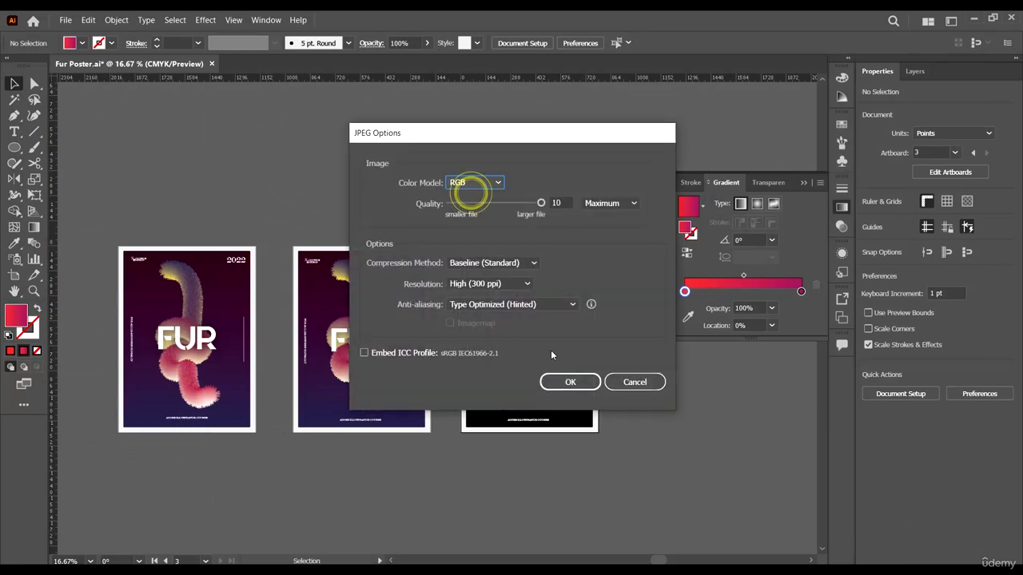
click(579, 384)
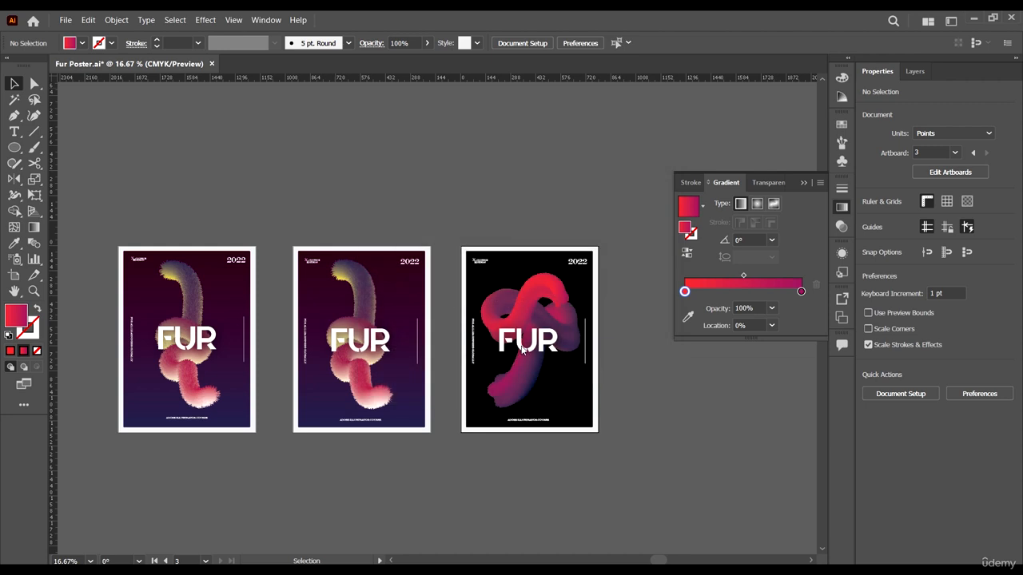
Step: Open the exported Fur Poster 2-04 image from the 7 SHAPE BLENDING AND EFFECTS folder, inspect it, and return to Illustrator
scroll(538, 344, down, 3)
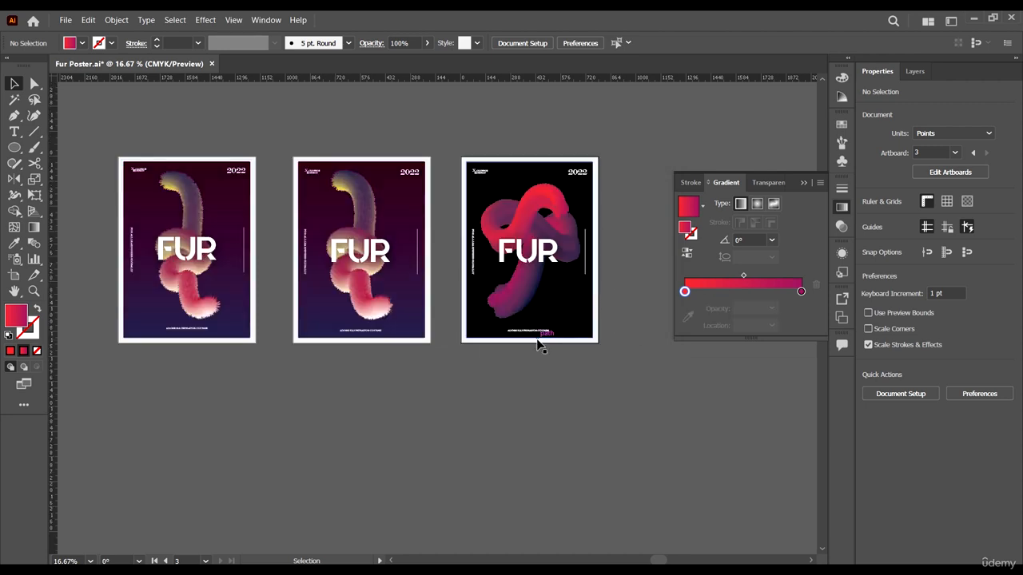
scroll(598, 272, up, 5)
scroll(597, 271, down, 3)
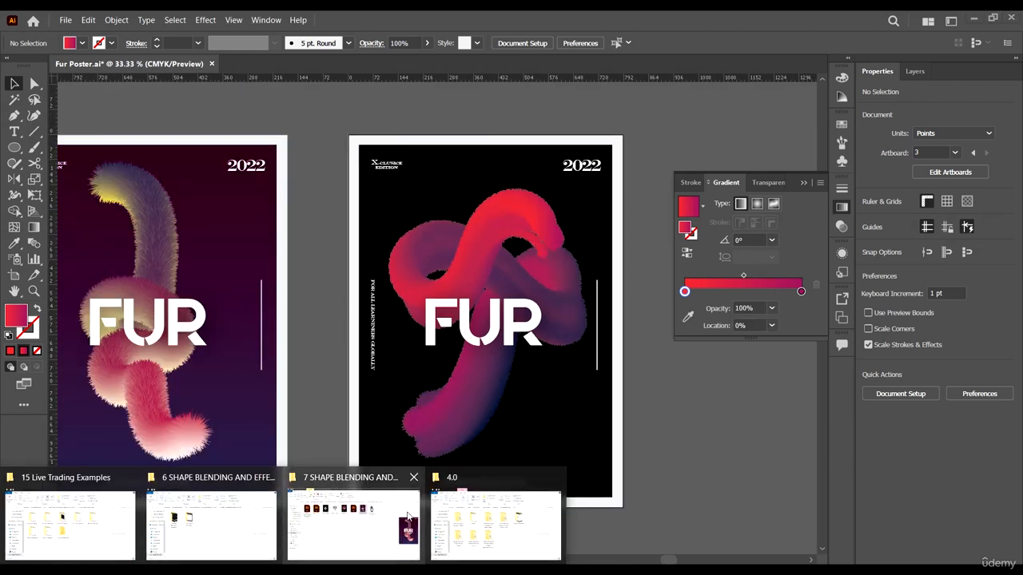
click(363, 525)
click(564, 290)
click(439, 171)
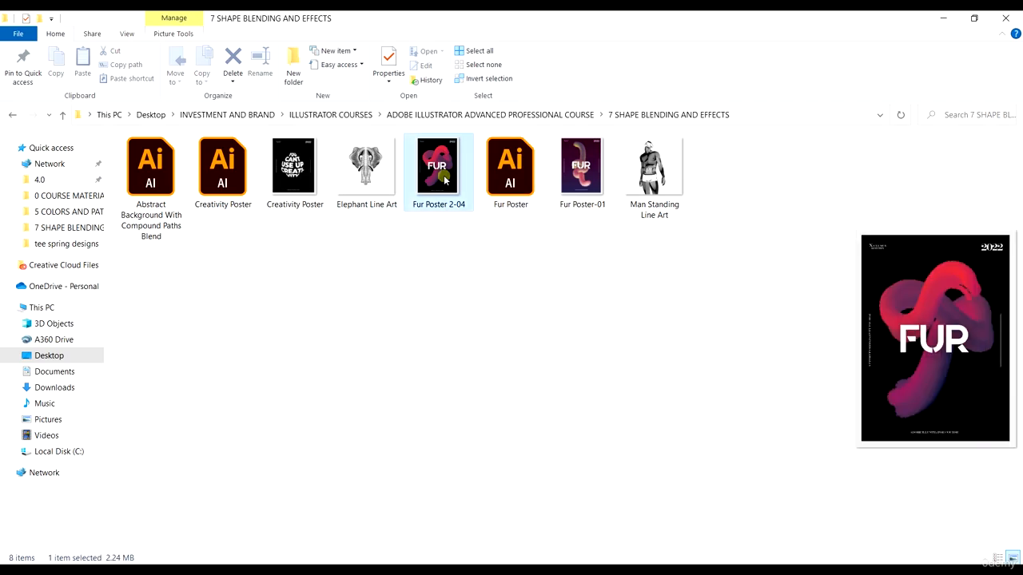
double_click(441, 174)
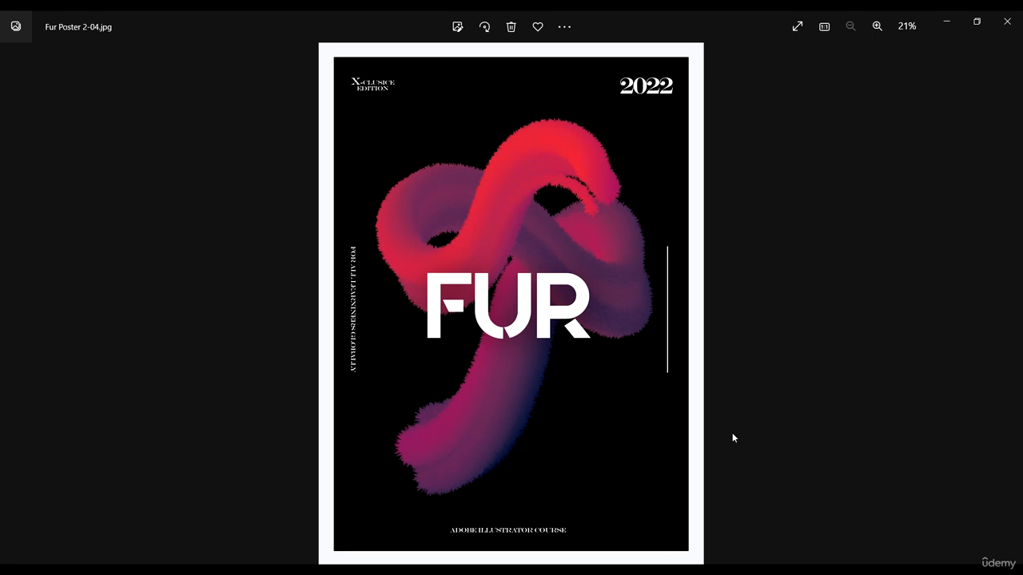
click(605, 543)
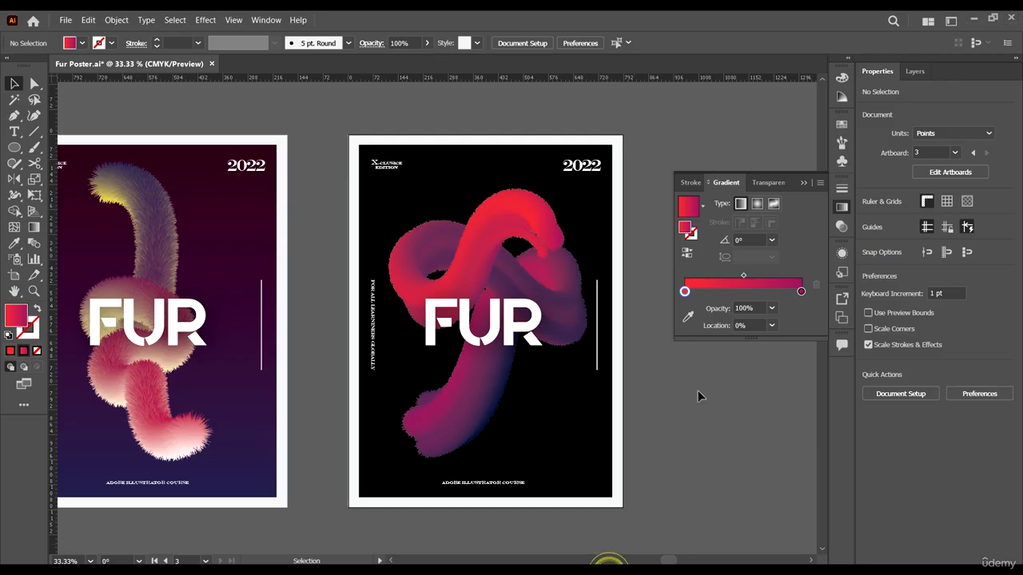
scroll(643, 378, down, 2)
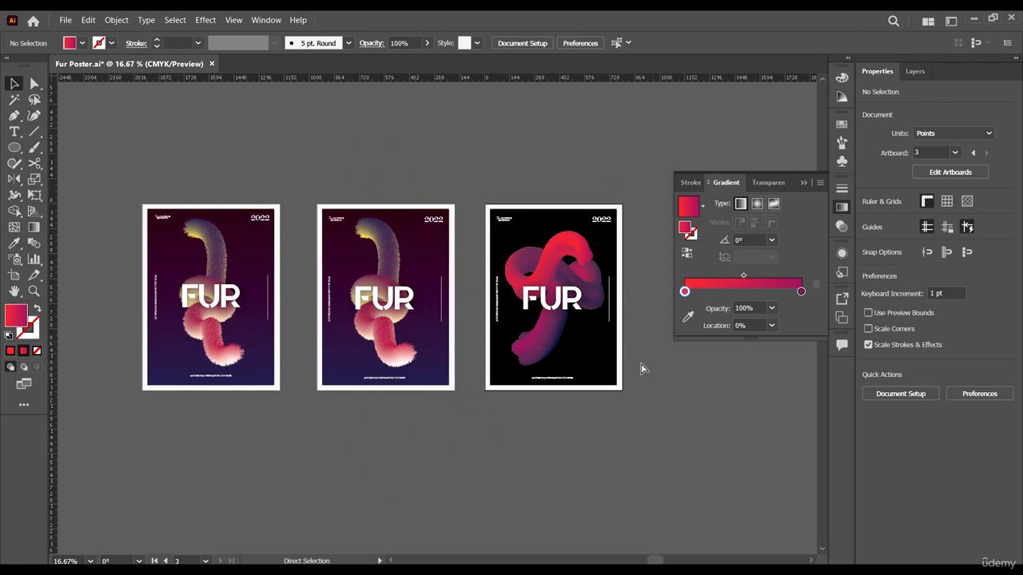
scroll(660, 394, left, 2)
scroll(685, 425, right, 2)
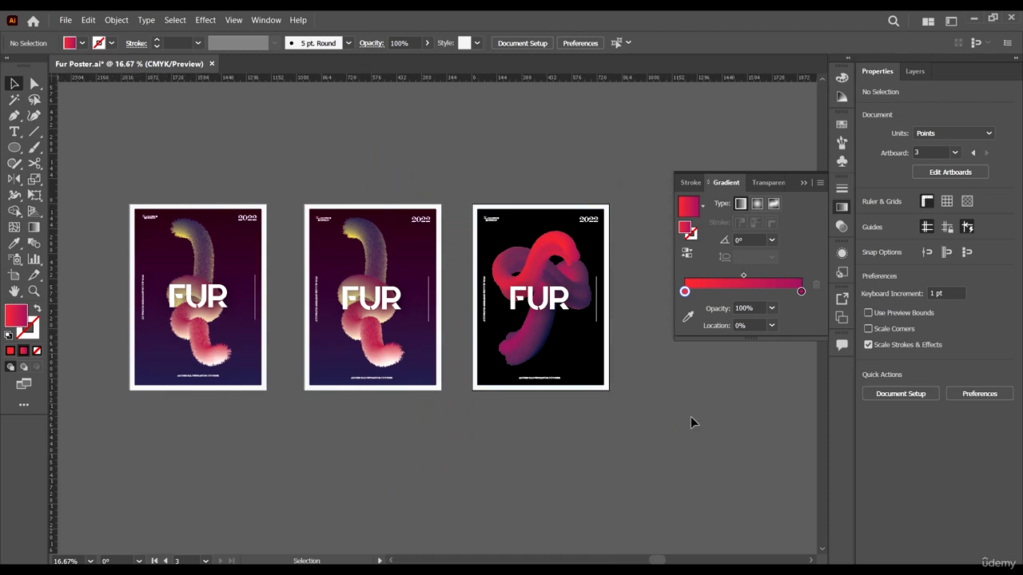